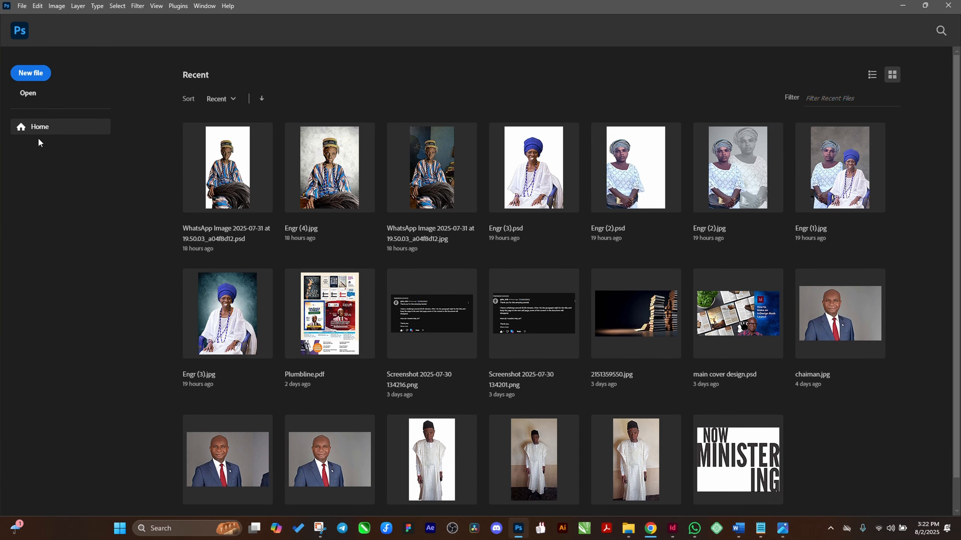
Step: Start a new document from the A4 print preset and set its units to inches
{"action": "left_click", "coordinate": [34, 96]}
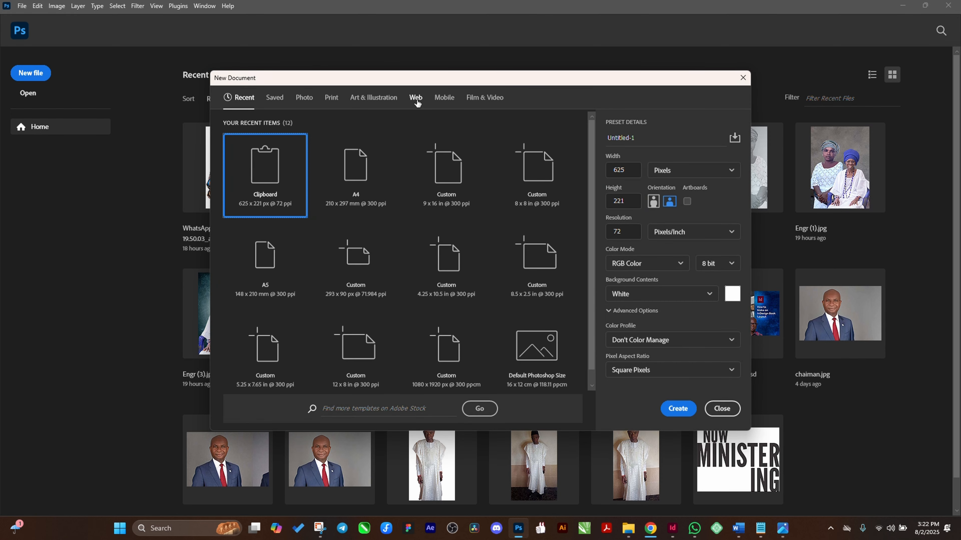
{"action": "left_click", "coordinate": [331, 98]}
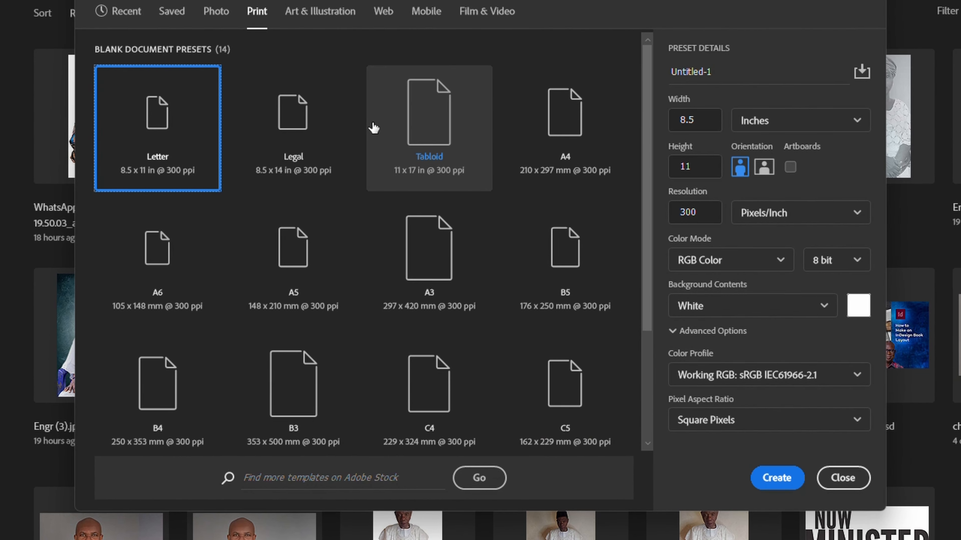
{"action": "left_click", "coordinate": [573, 111]}
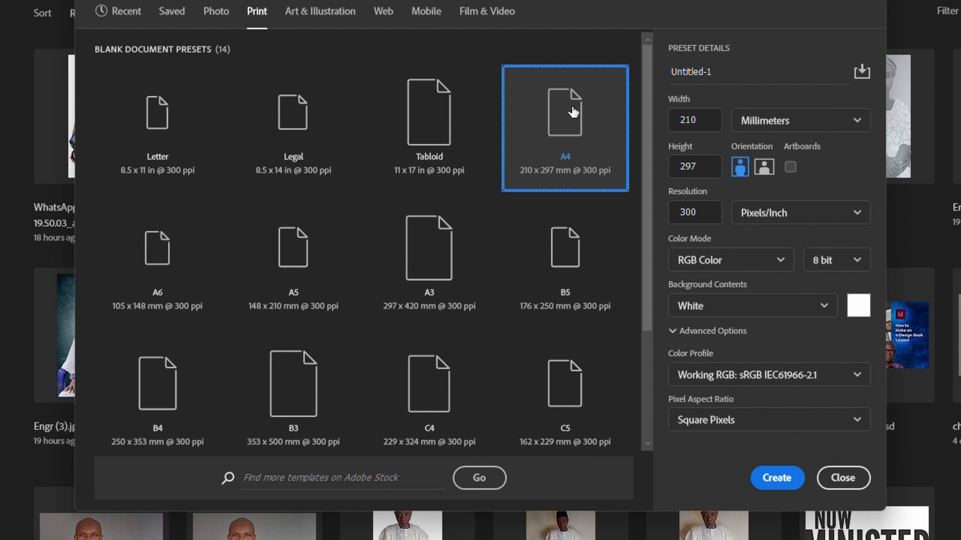
{"action": "left_click", "coordinate": [826, 130]}
{"action": "left_click", "coordinate": [791, 172]}
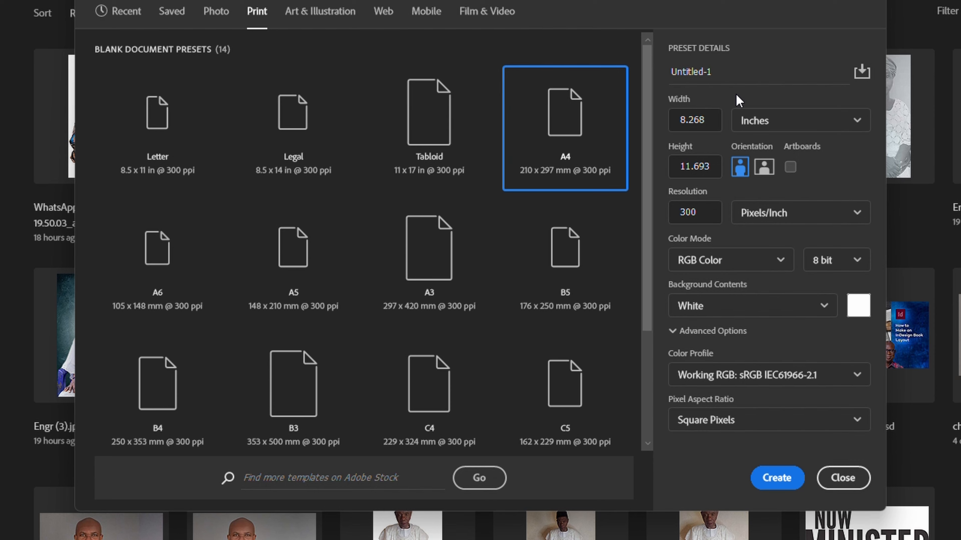
Step: Note the A4 width and height in Notepad as 8.268 * 11.693
{"action": "left_click", "coordinate": [696, 121]}
{"action": "key", "text": "ctrl+c"}
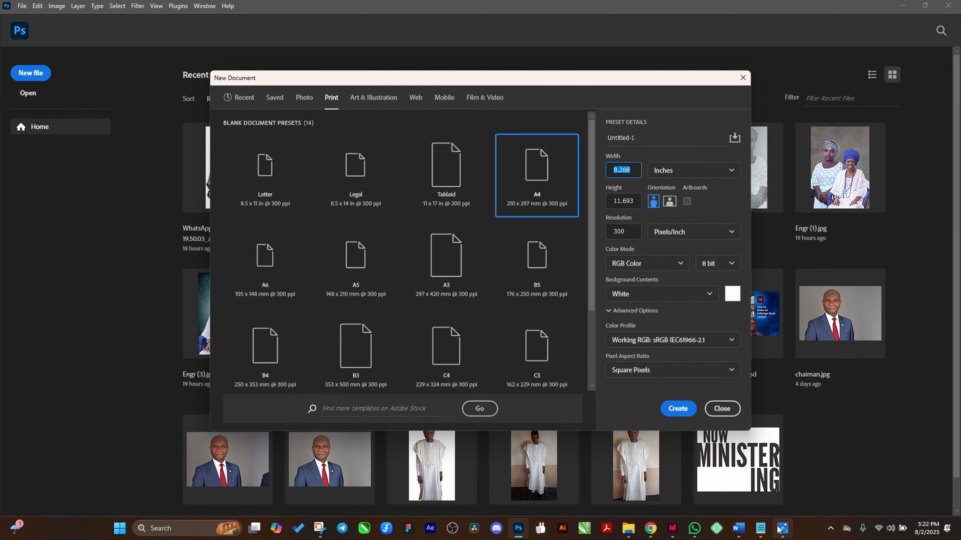
{"action": "left_click", "coordinate": [761, 528]}
{"action": "key", "text": "ctrl+v"}
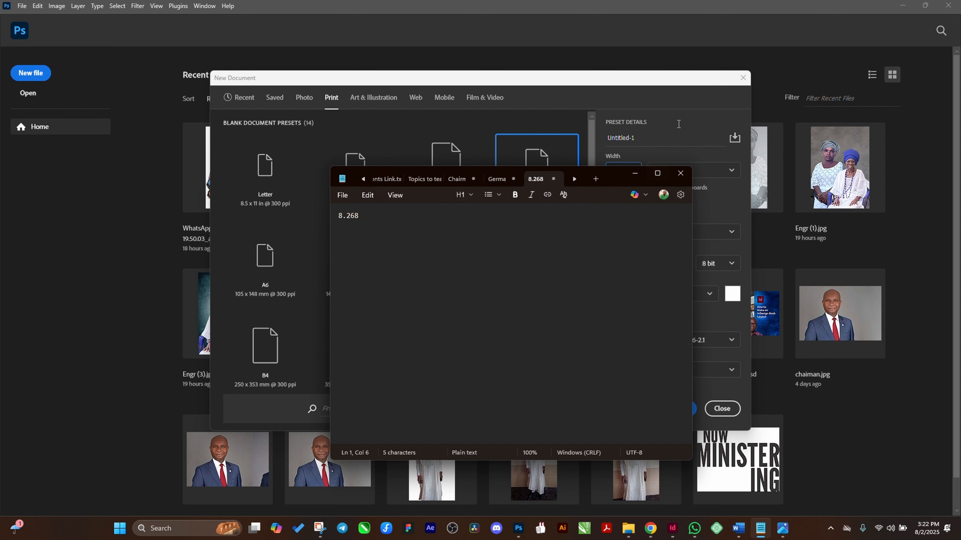
{"action": "left_click", "coordinate": [639, 171]}
{"action": "left_click", "coordinate": [627, 206]}
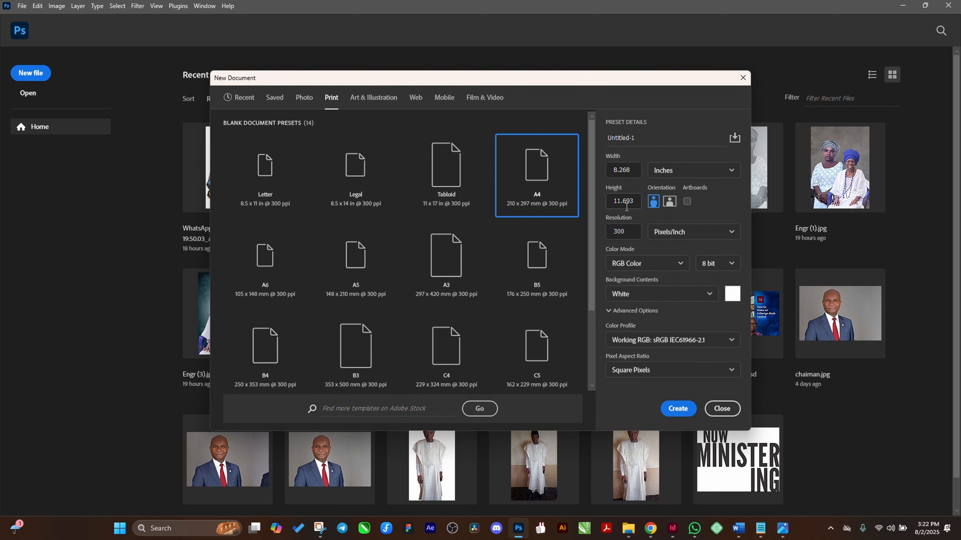
{"action": "left_click", "coordinate": [628, 201]}
{"action": "mouse_move", "coordinate": [755, 534]}
{"action": "left_click", "coordinate": [717, 486]}
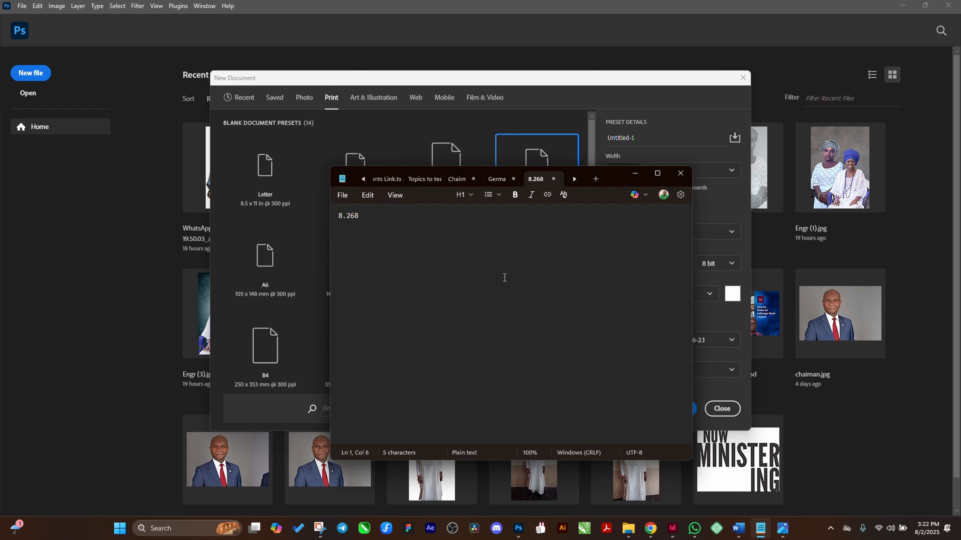
{"action": "type", "text": "* 11.693"}
{"action": "left_click", "coordinate": [635, 173]}
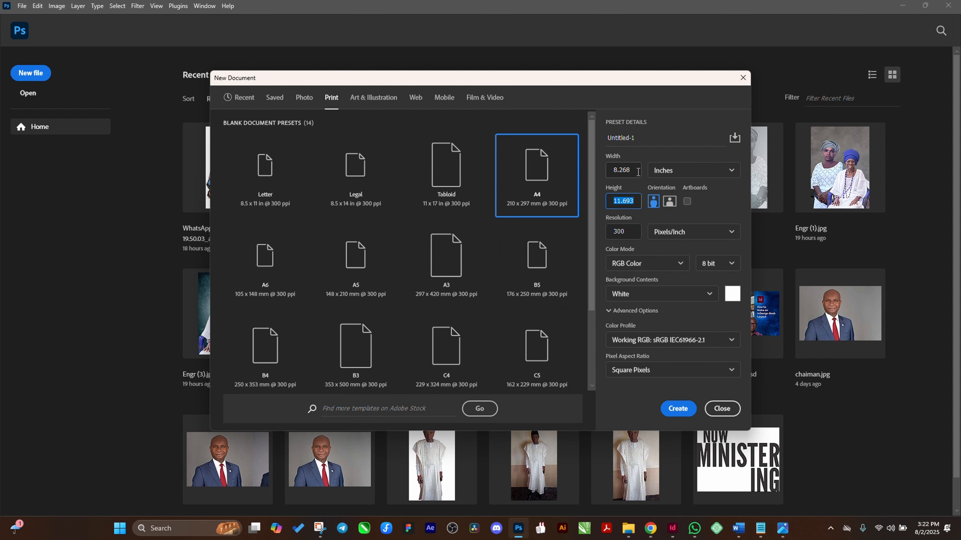
Step: Add 0.125 inches to both the document's width and height for bleed, making 8.393 by 11.818 inches, and create the document
{"action": "left_click", "coordinate": [637, 171]}
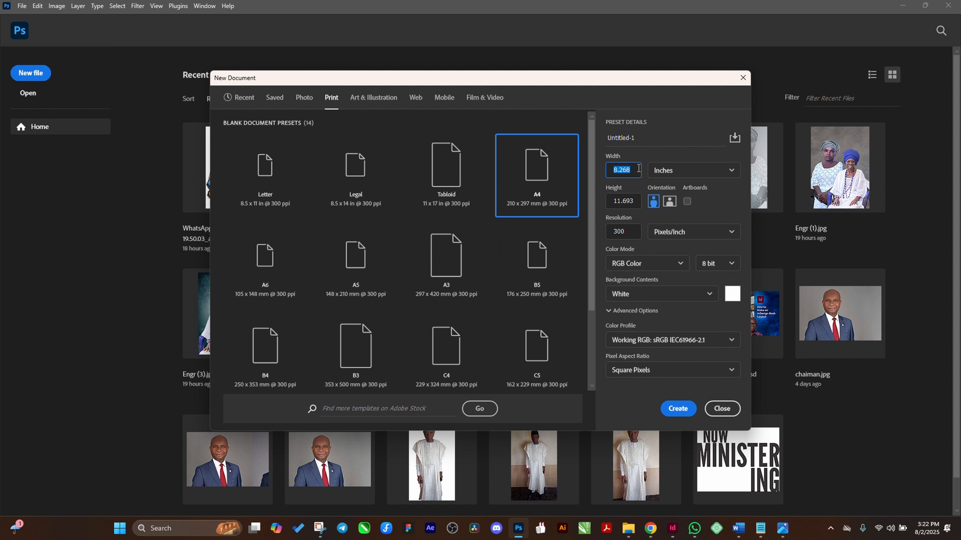
{"action": "left_click", "coordinate": [639, 169]}
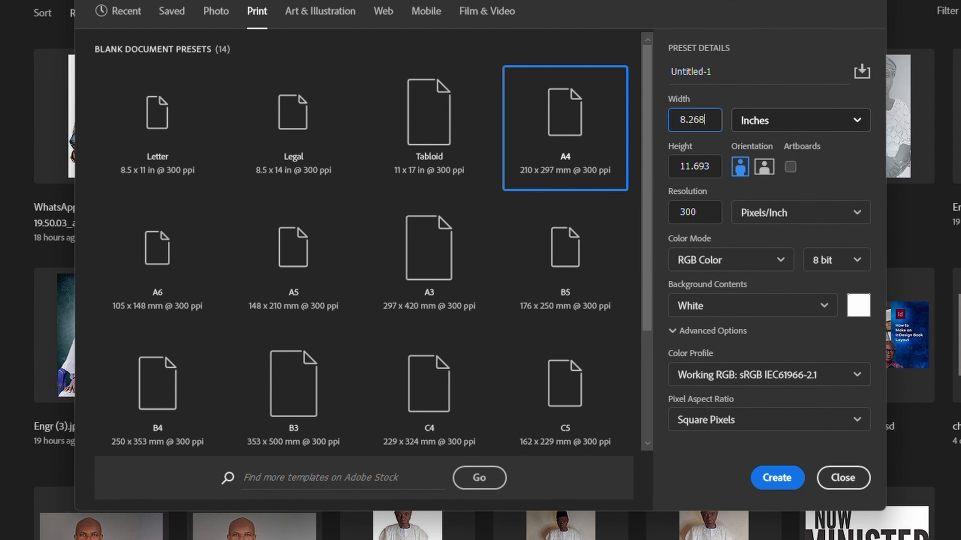
{"action": "type", "text": "+0.125"}
{"action": "key", "text": "Tab"}
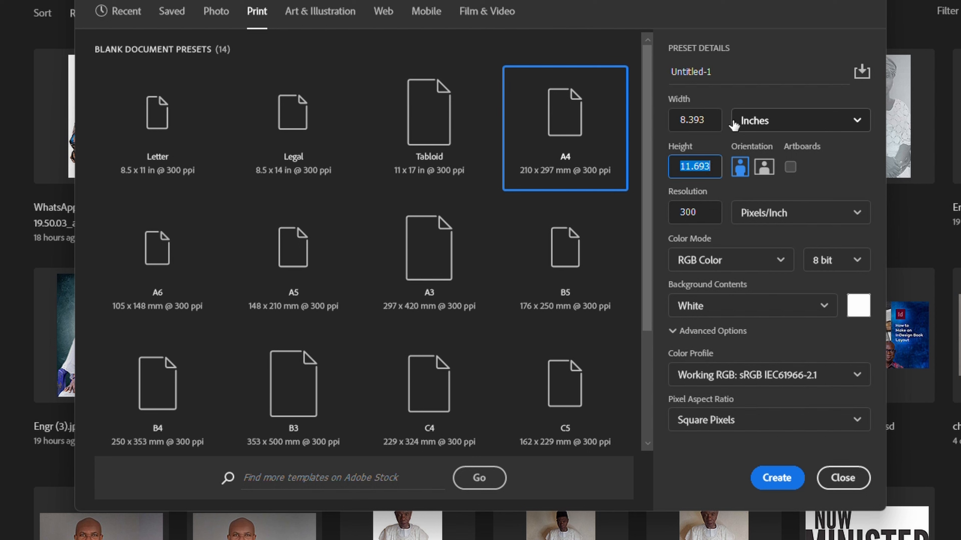
{"action": "key", "text": "End"}
{"action": "type", "text": "+0.125"}
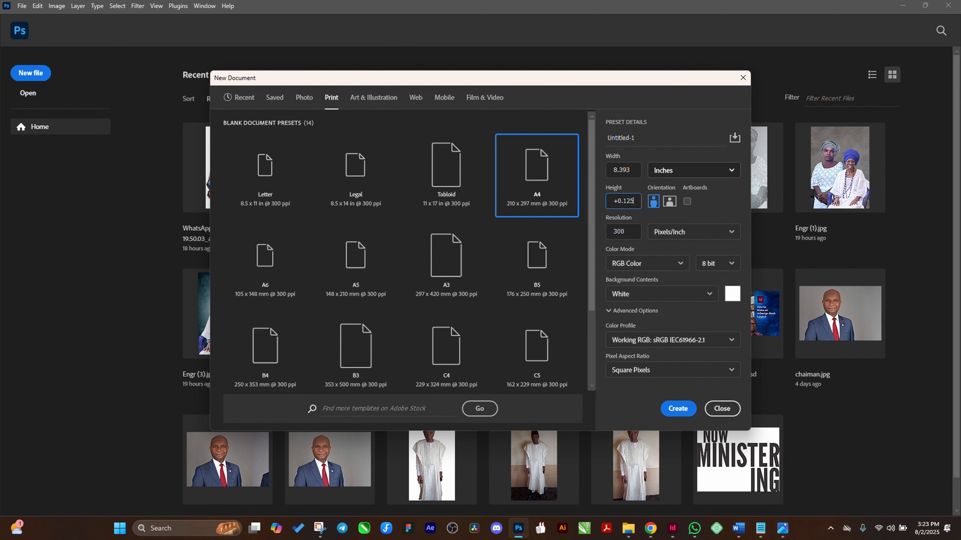
{"action": "left_click", "coordinate": [649, 172]}
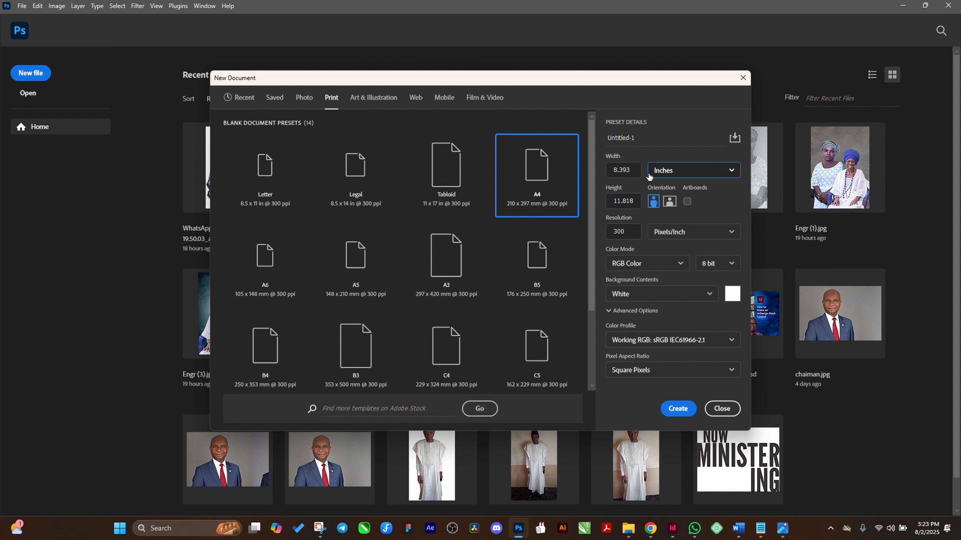
{"action": "left_click", "coordinate": [681, 416]}
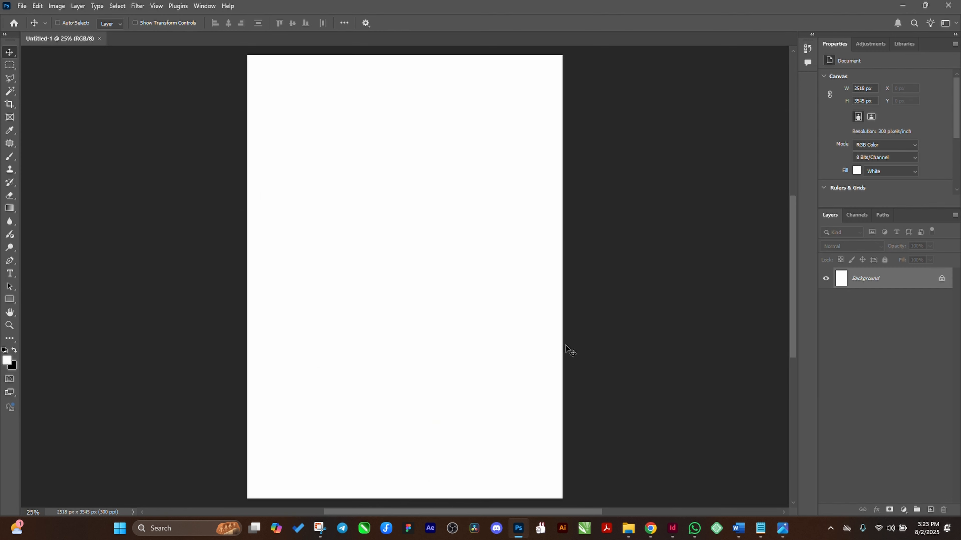
Step: Unlock the background layer, add a new layer above it and fill the new layer with black
{"action": "left_click", "coordinate": [942, 279]}
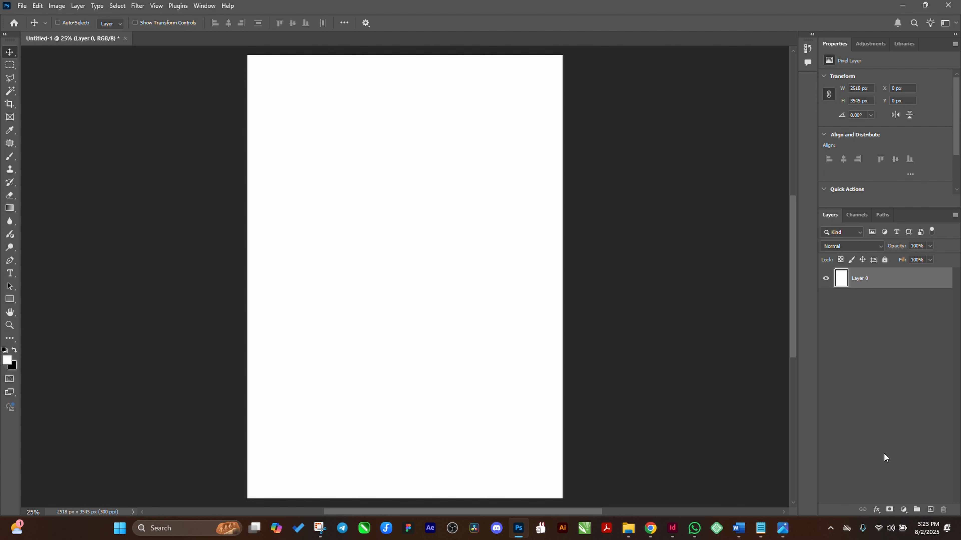
{"action": "left_click", "coordinate": [930, 510]}
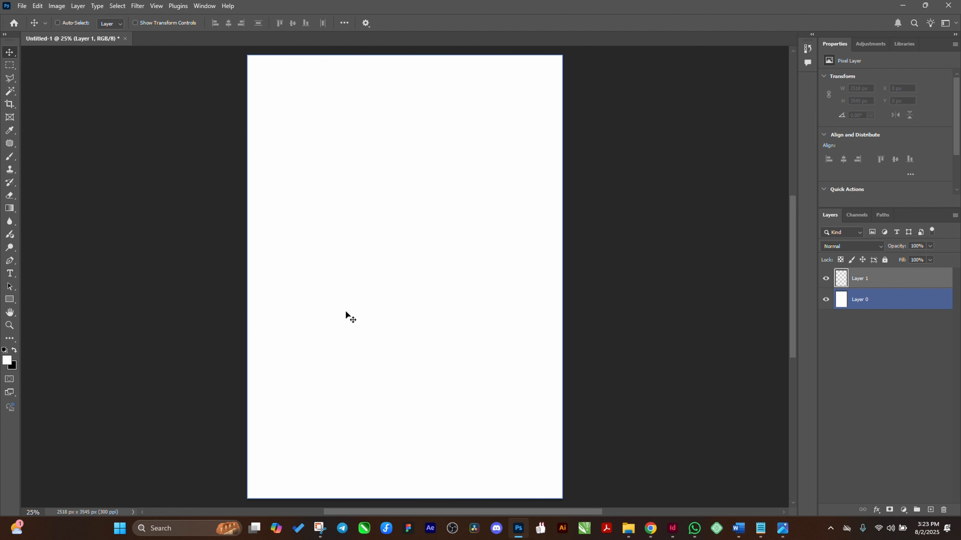
{"action": "key", "text": "alt+BackSpace"}
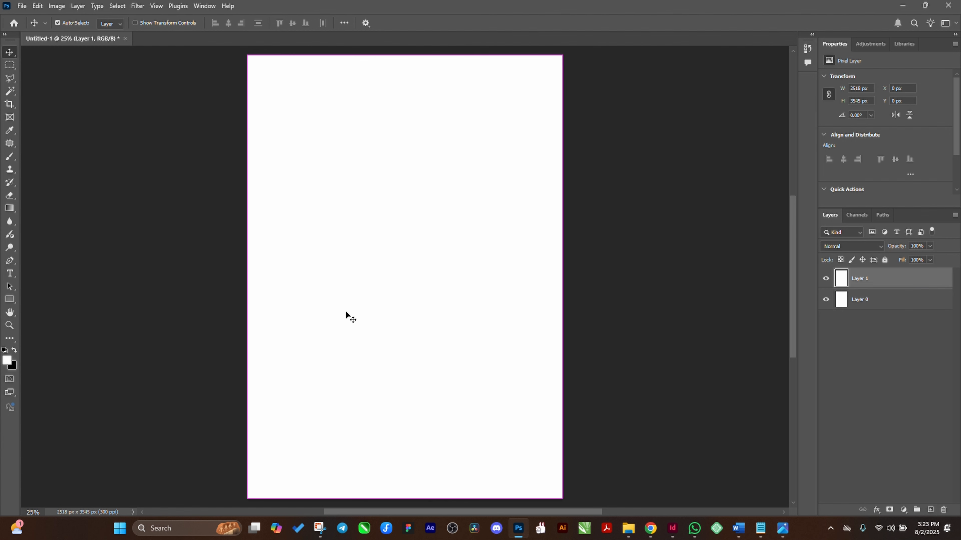
{"action": "key", "text": "ctrl+BackSpace"}
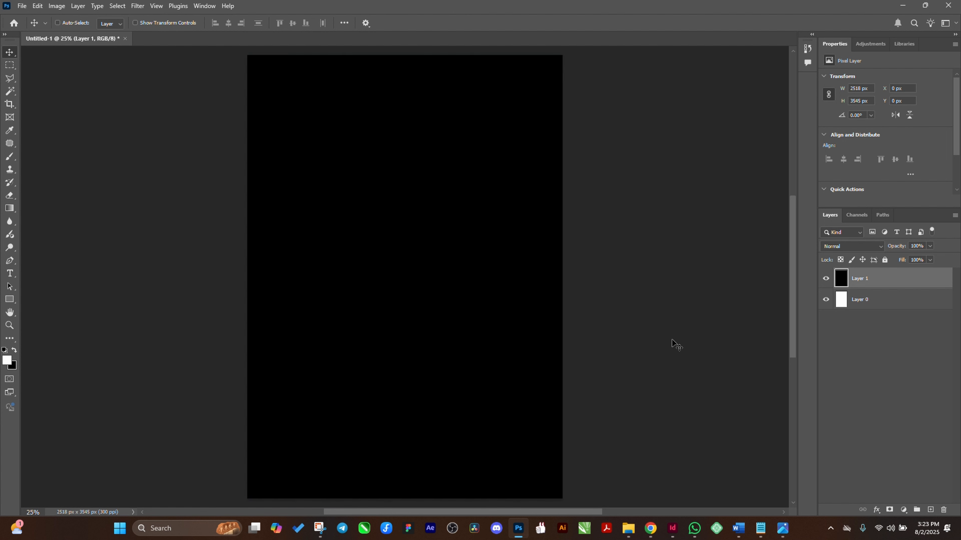
Step: Check the A4 size noted in Notepad, and show the rulers in inches
{"action": "left_click", "coordinate": [761, 528]}
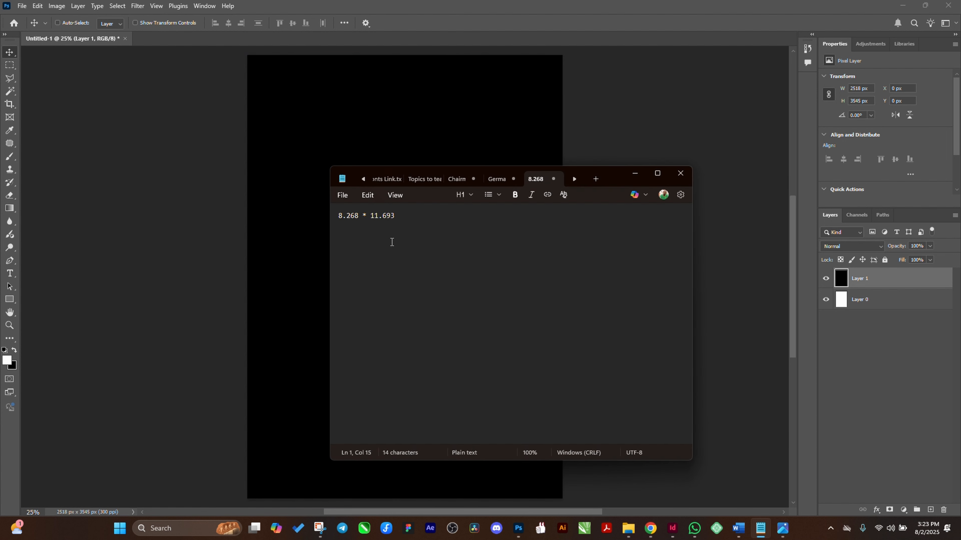
{"action": "double_click", "coordinate": [339, 217]}
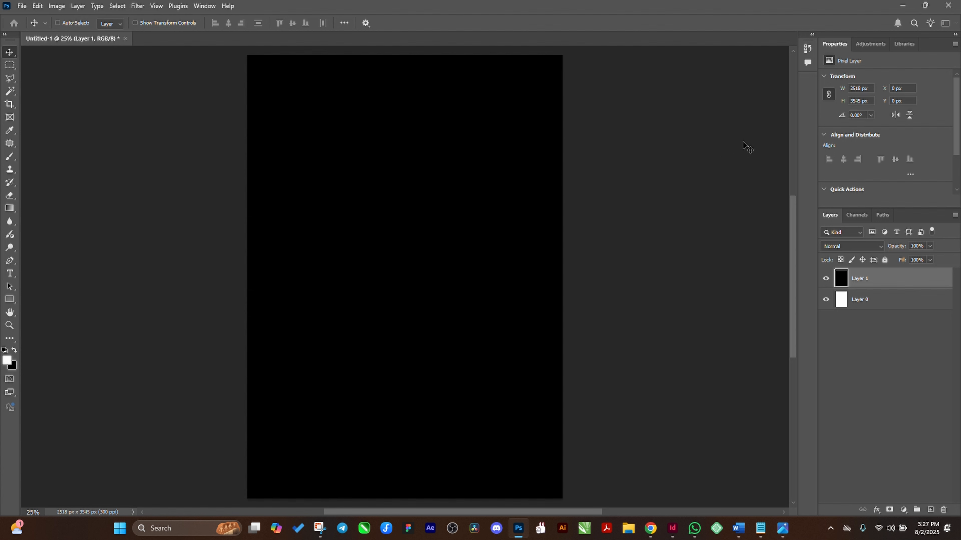
{"action": "key", "text": "ctrl+r"}
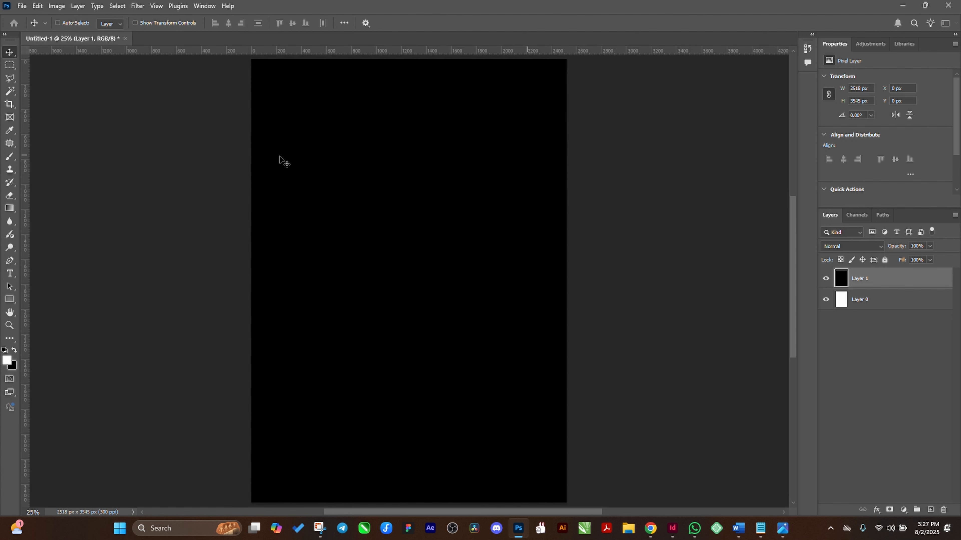
{"action": "right_click", "coordinate": [173, 56]}
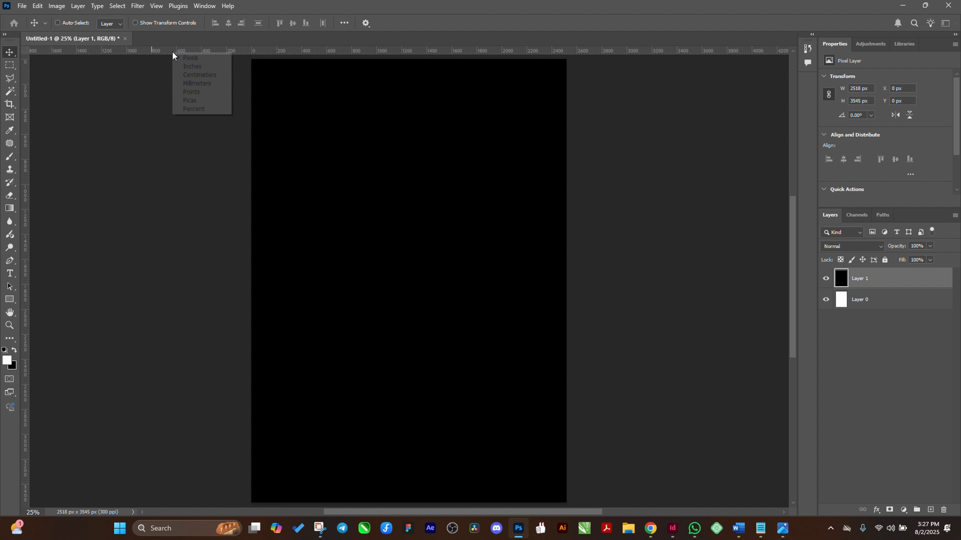
{"action": "left_click", "coordinate": [195, 69]}
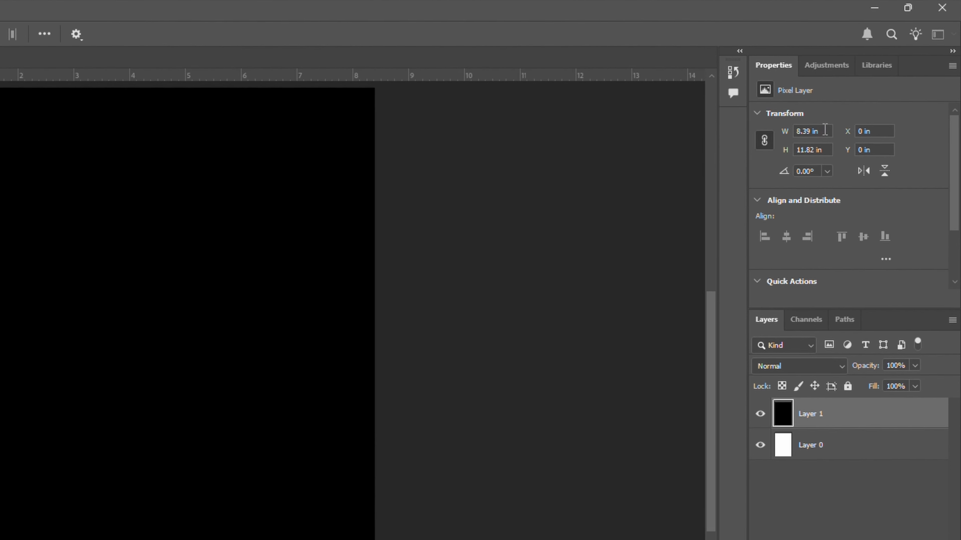
Step: Reduce the black layer's width by 0.125 inches with proportions linked, and compare its height with the A4 size noted in Notepad
{"action": "left_click", "coordinate": [823, 131]}
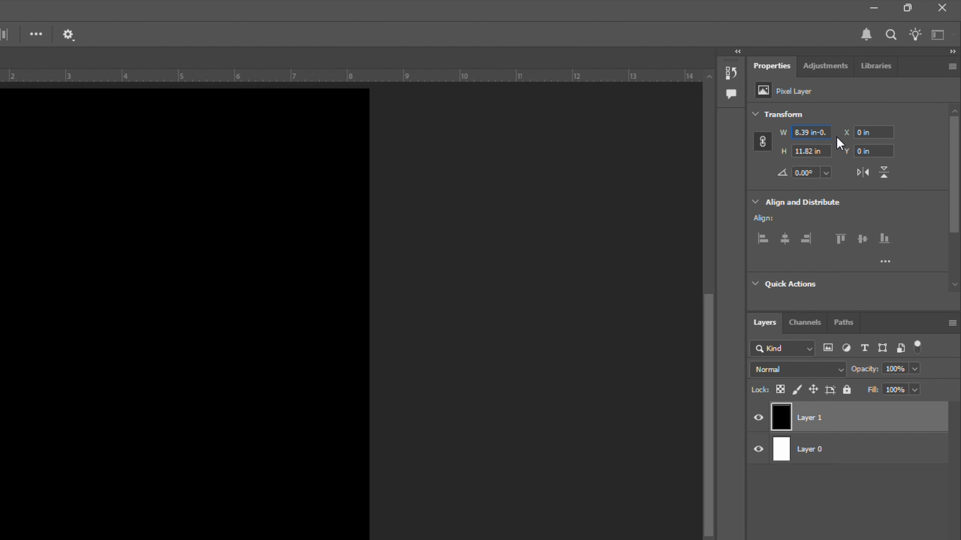
{"action": "type", "text": "-0.125"}
{"action": "key", "text": "Tab"}
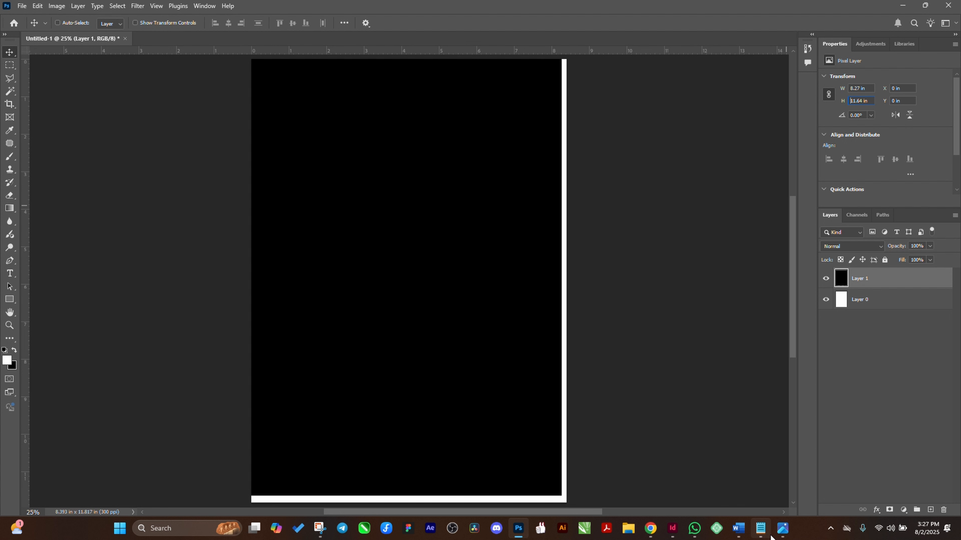
{"action": "left_click", "coordinate": [760, 528]}
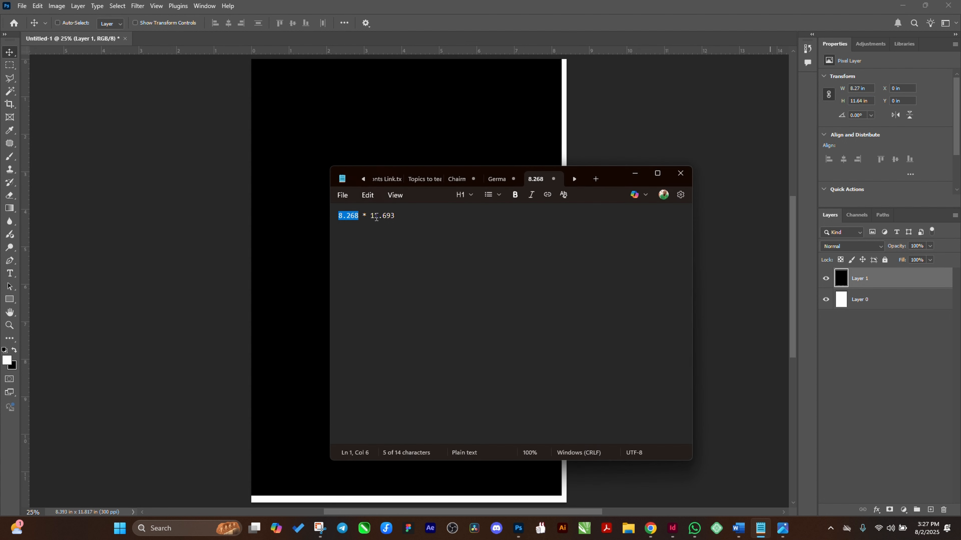
{"action": "left_click_drag", "start_coordinate": [370, 216], "coordinate": [410, 217]}
{"action": "left_click", "coordinate": [676, 12]}
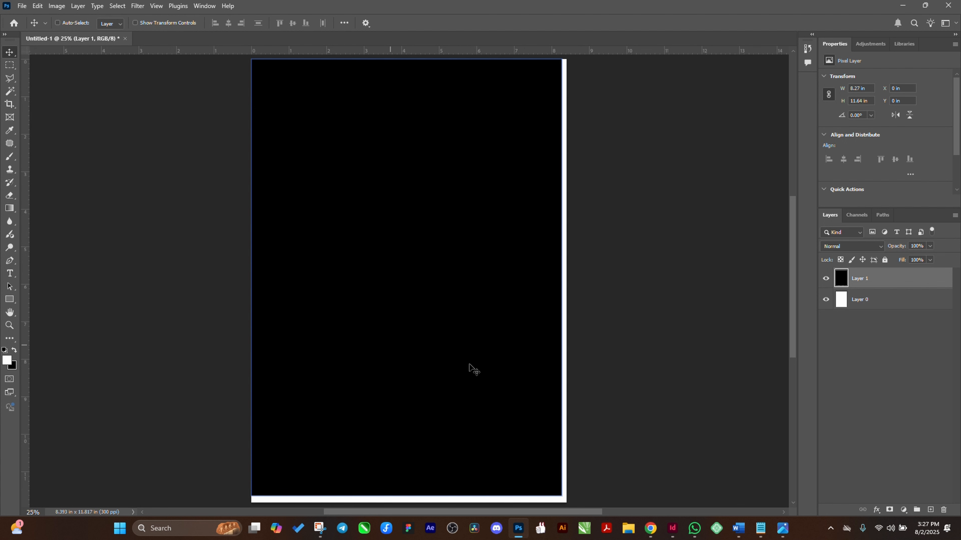
Step: Select both layers and centre the black layer horizontally and vertically on the white layer
{"action": "left_click", "coordinate": [883, 307], "text": "ctrl"}
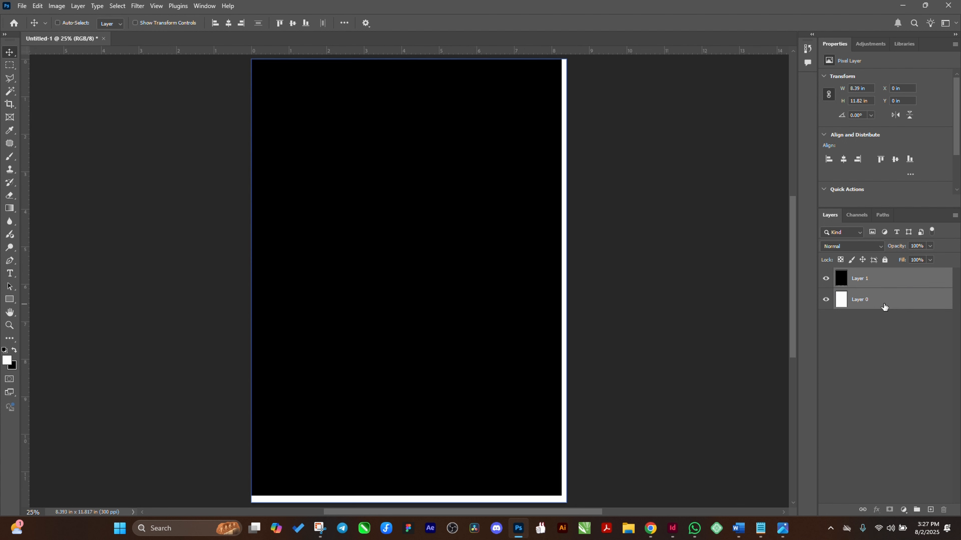
{"action": "left_click", "coordinate": [230, 24]}
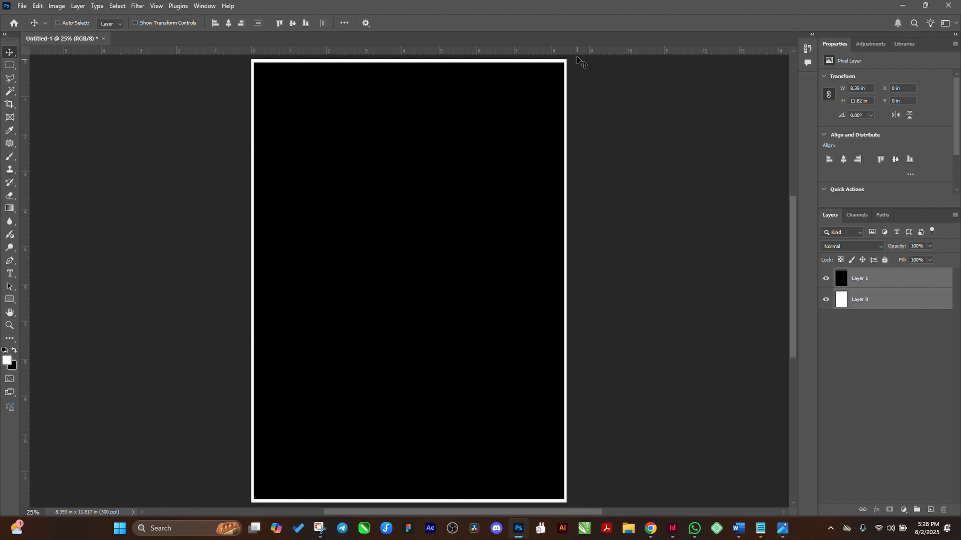
Step: Place guides along all four edges of the black rectangle, and hide Layer 1, leaving Layer 0 selected
{"action": "left_click_drag", "start_coordinate": [575, 54], "coordinate": [573, 62]}
{"action": "left_click_drag", "start_coordinate": [25, 178], "coordinate": [253, 177]}
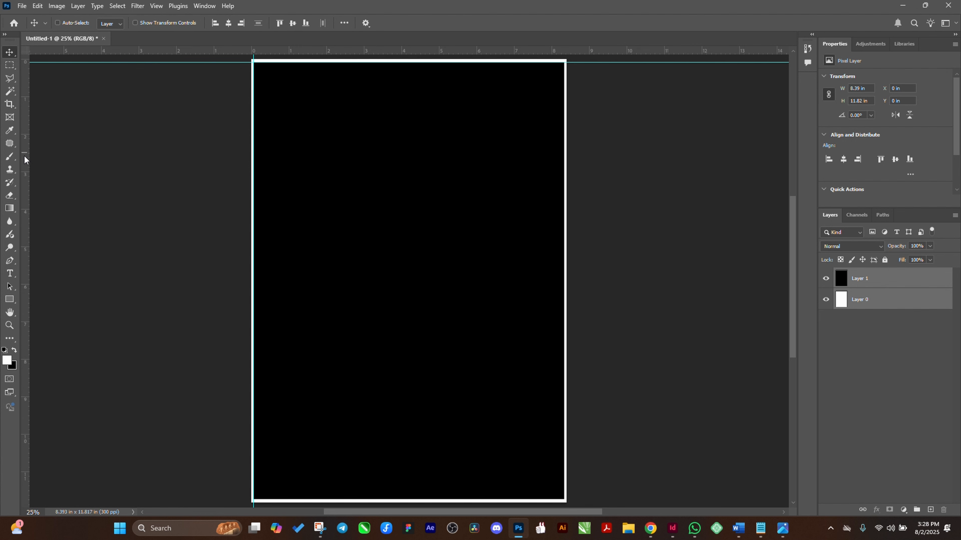
{"action": "left_click_drag", "start_coordinate": [27, 162], "coordinate": [563, 172]}
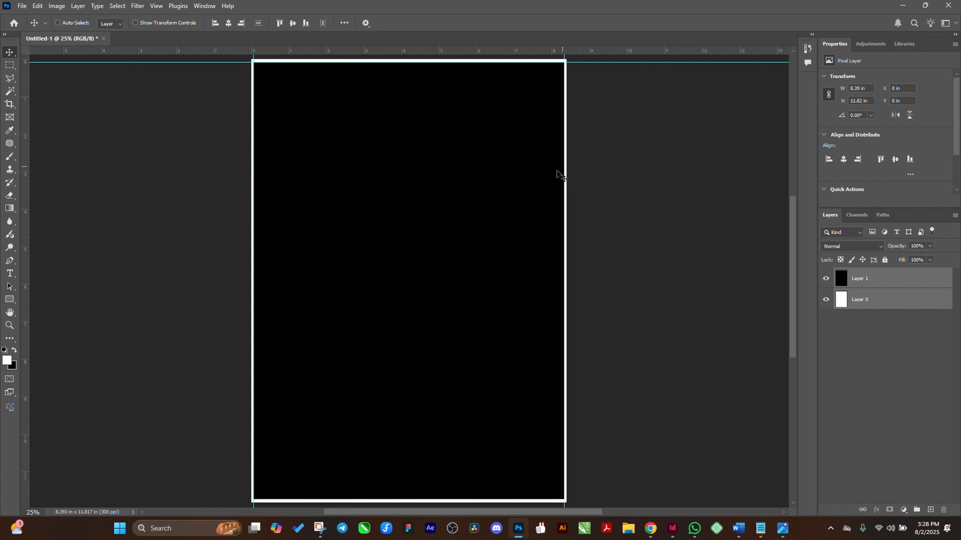
{"action": "left_click_drag", "start_coordinate": [478, 54], "coordinate": [481, 500]}
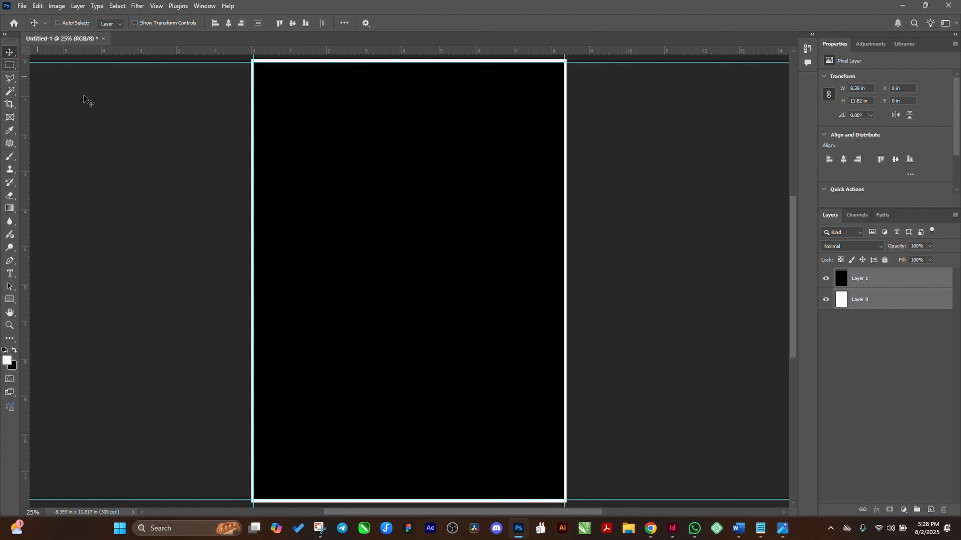
{"action": "left_click", "coordinate": [826, 279]}
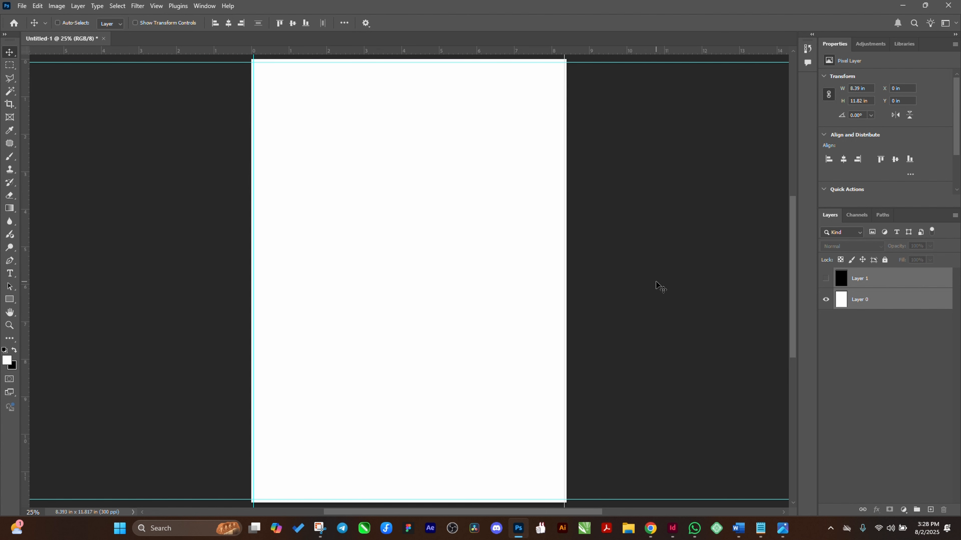
{"action": "left_click", "coordinate": [885, 304]}
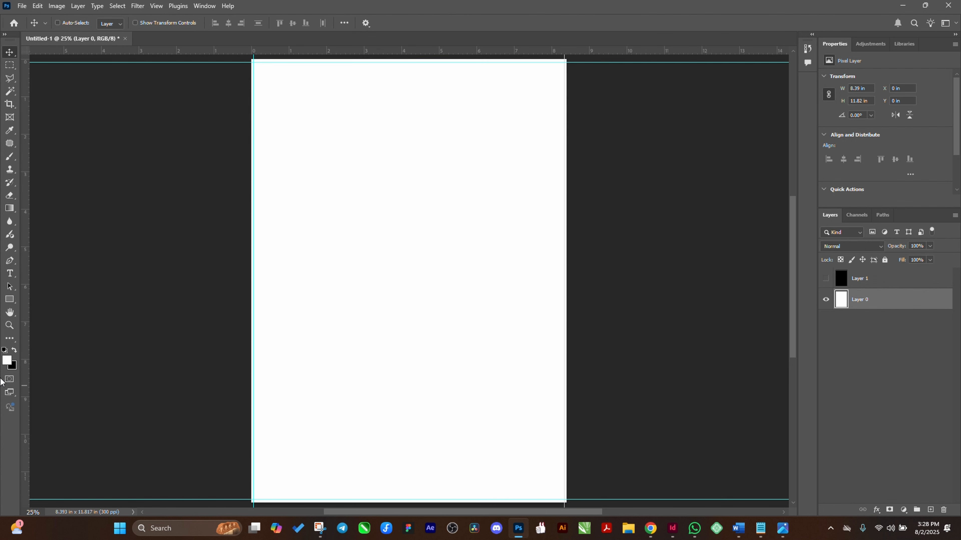
Step: Fill Layer 0 with light grey #dadada
{"action": "left_click", "coordinate": [7, 360]}
{"action": "mouse_move", "coordinate": [543, 313]}
{"action": "left_mouse_down"}
{"action": "mouse_move", "coordinate": [522, 299]}
{"action": "mouse_move", "coordinate": [489, 310]}
{"action": "mouse_move", "coordinate": [485, 322]}
{"action": "left_mouse_up"}
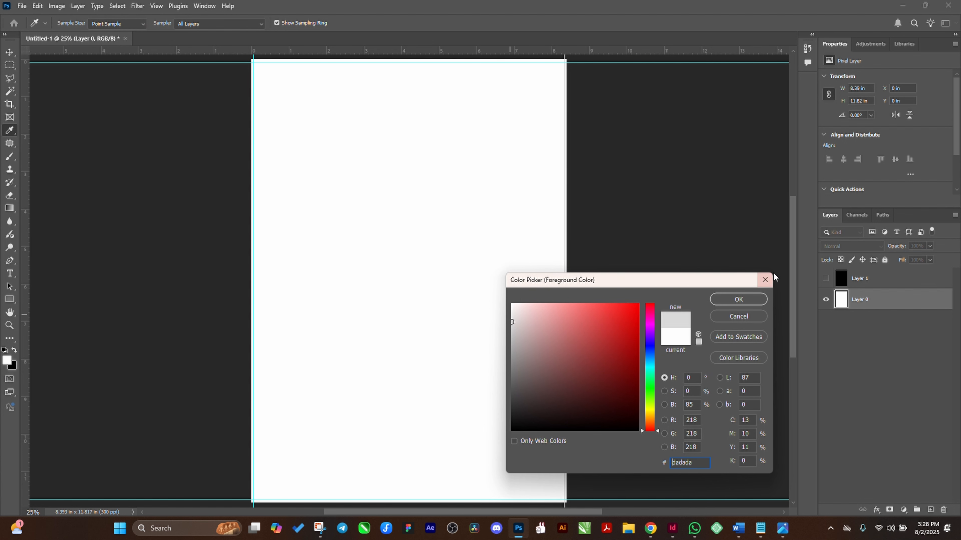
{"action": "left_click", "coordinate": [737, 299]}
{"action": "key", "text": "v"}
{"action": "key", "text": "ctrl+BackSpace"}
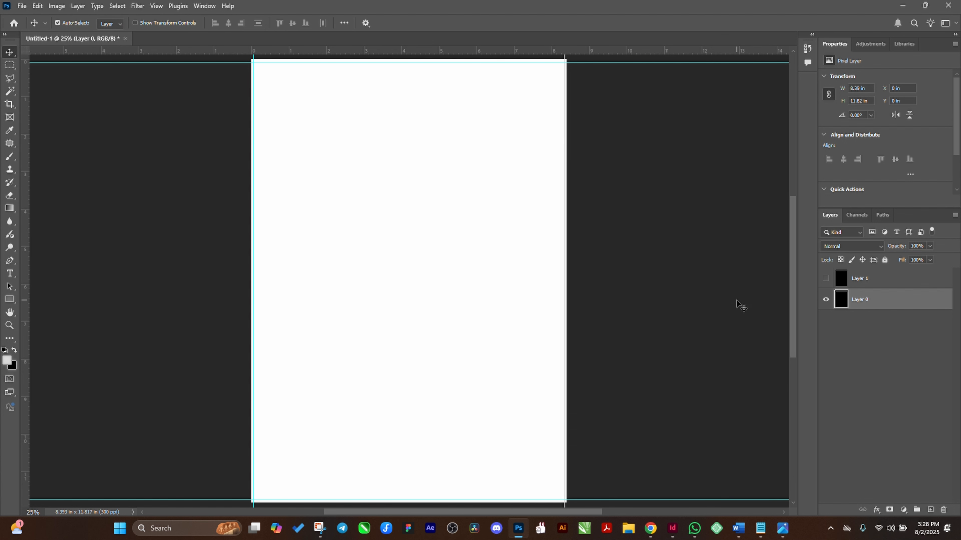
{"action": "key", "text": "alt+BackSpace"}
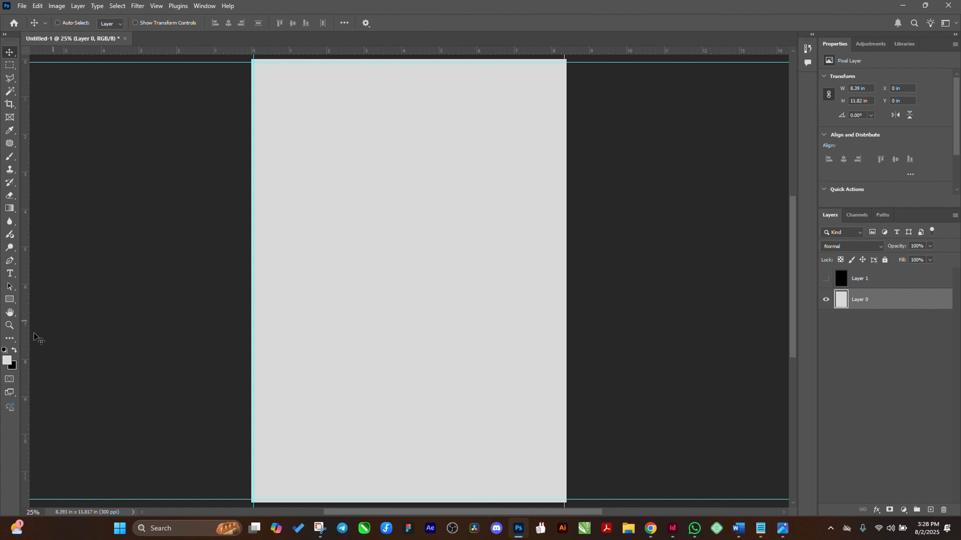
Step: Set the foreground colour to mid grey #878787 and fill Layer 0 with it
{"action": "left_click", "coordinate": [6, 360]}
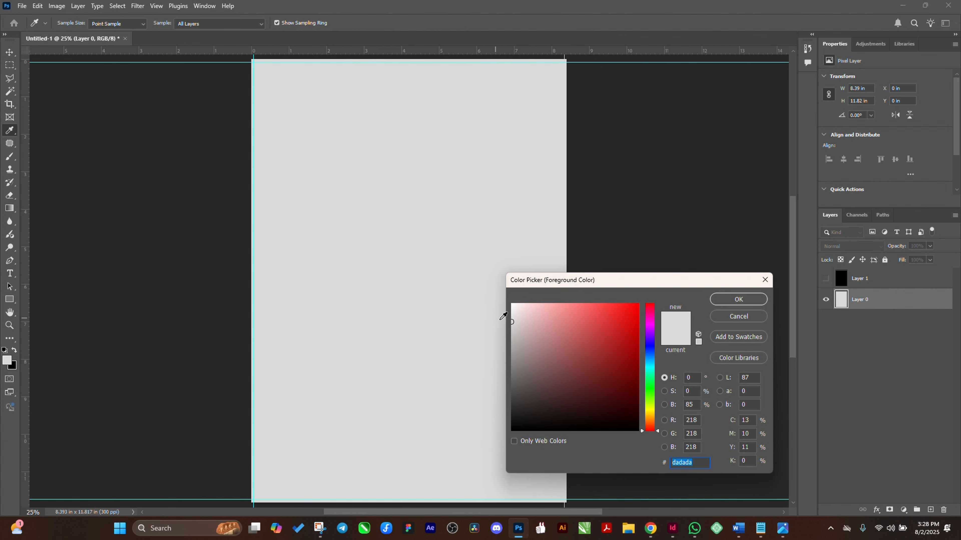
{"action": "left_click_drag", "start_coordinate": [512, 322], "coordinate": [512, 363]}
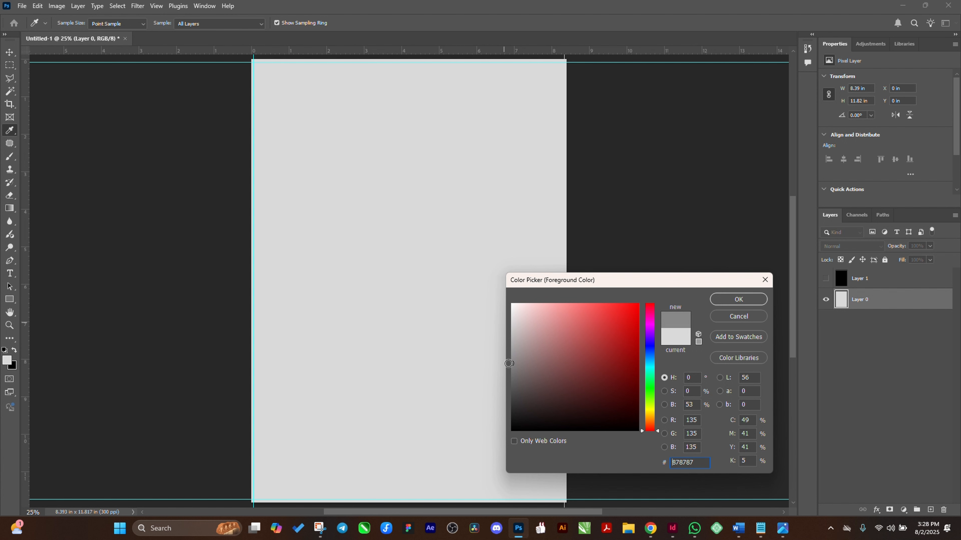
{"action": "left_click", "coordinate": [738, 299]}
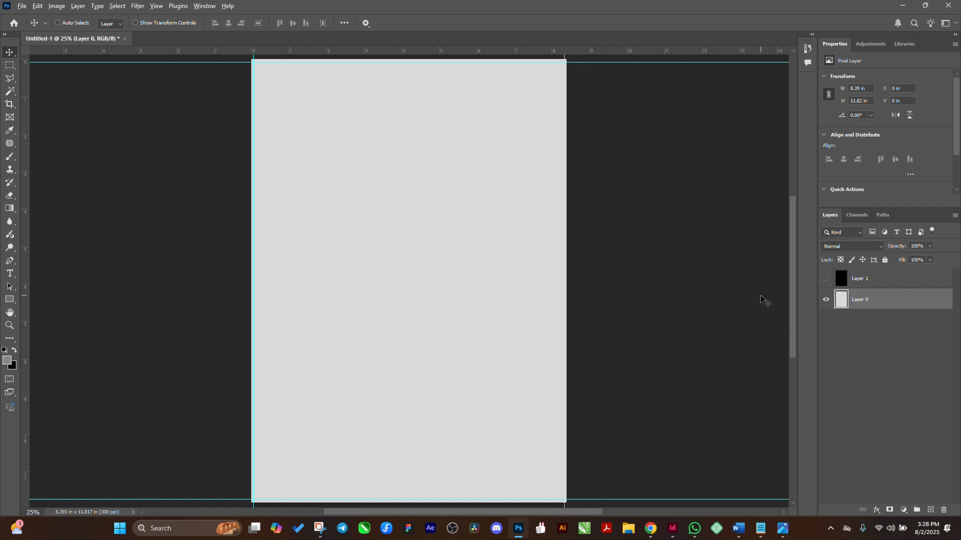
{"action": "key", "text": "v"}
{"action": "key", "text": "alt+BackSpace"}
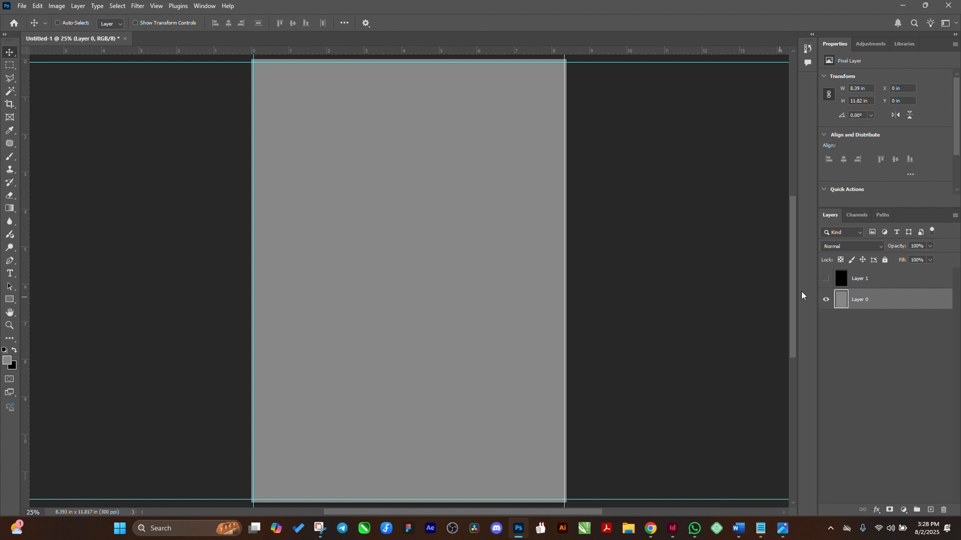
Step: Show Layer 1 and scale its black rectangle down proportionally around its centre to about 7.02 by 9.88 inches
{"action": "left_click", "coordinate": [826, 279]}
{"action": "left_click", "coordinate": [888, 283]}
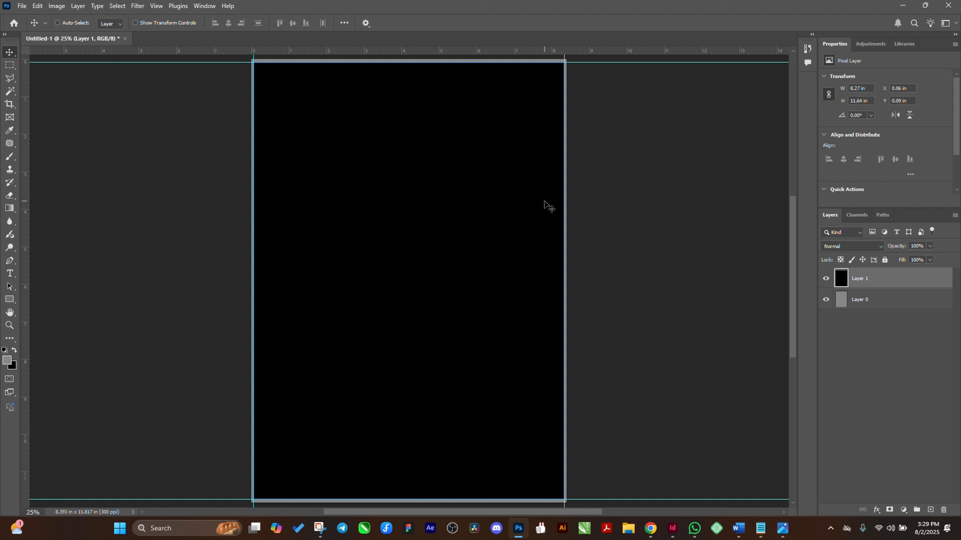
{"action": "key", "text": "ctrl+t"}
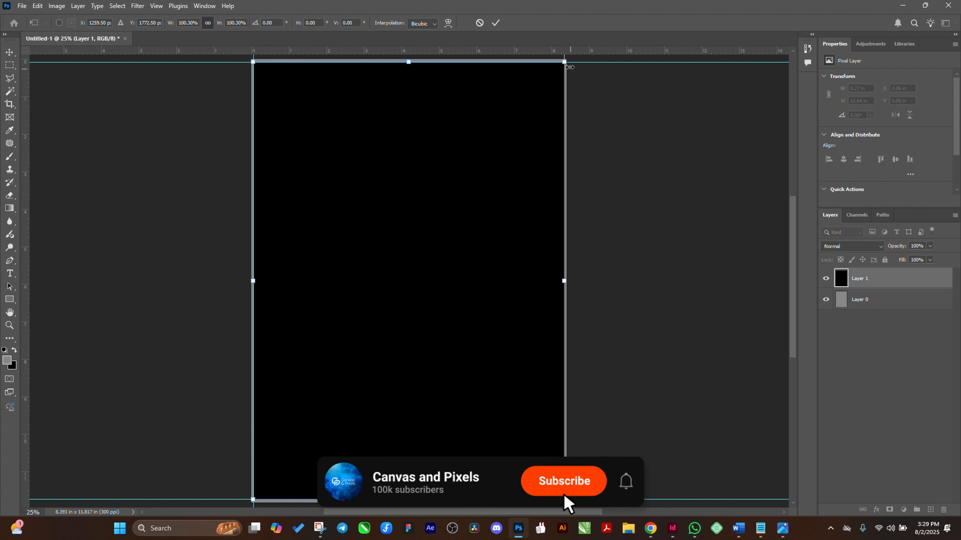
{"action": "left_click_drag", "start_coordinate": [564, 62], "coordinate": [544, 99]}
{"action": "key", "text": "Return"}
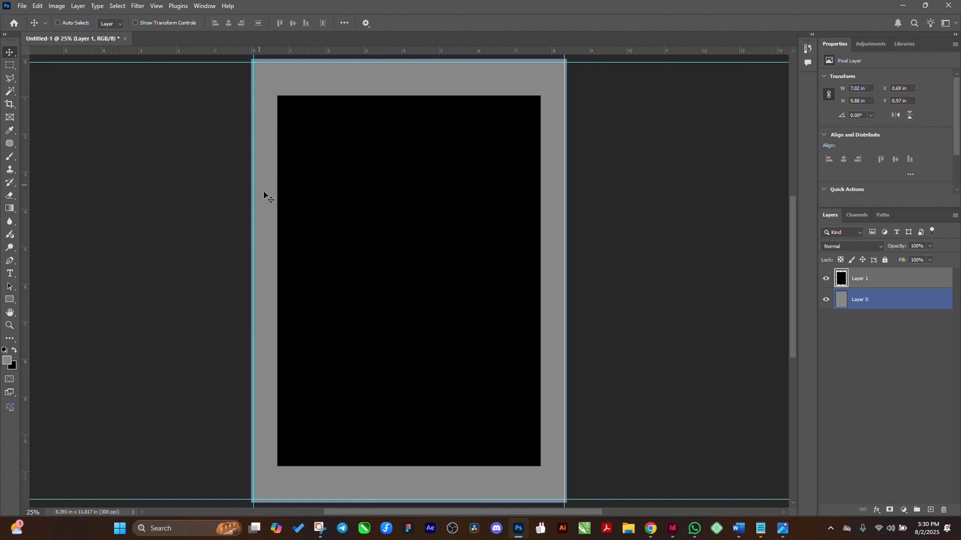
Step: Draw a rectangle shape about 0.63 by 0.34 inches between the left guide and the black rectangle's left edge
{"action": "key", "text": "ctrl+plus"}
{"action": "key", "text": "ctrl+plus"}
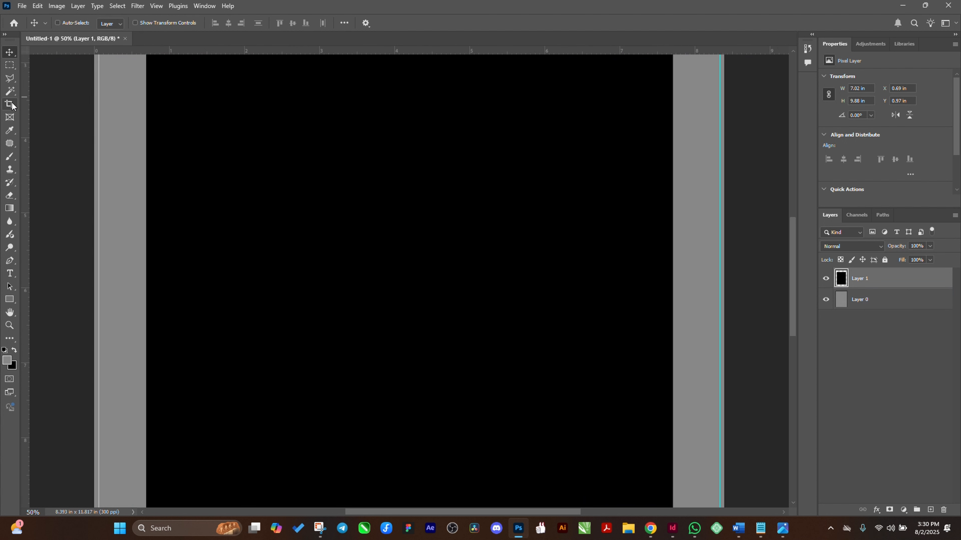
{"action": "left_click", "coordinate": [11, 68]}
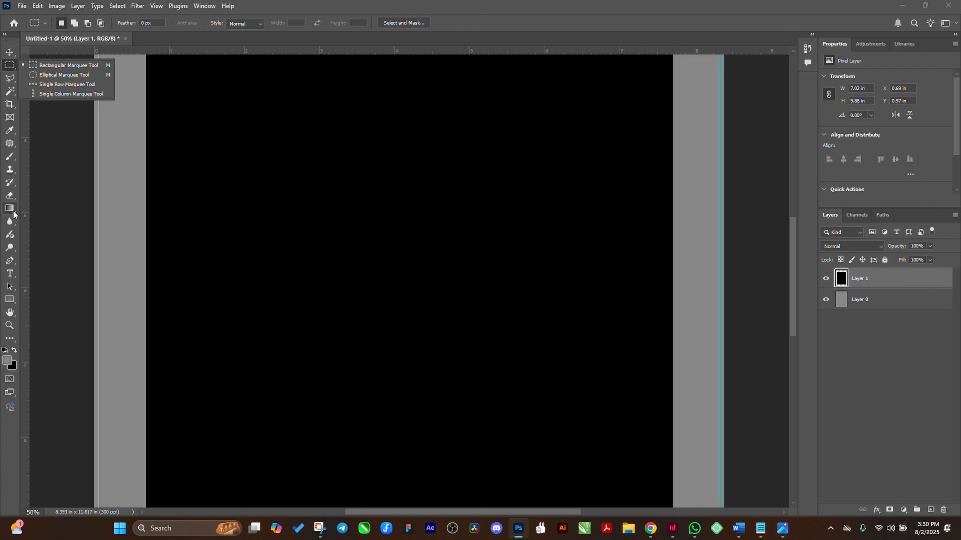
{"action": "left_click", "coordinate": [9, 208]}
{"action": "left_click", "coordinate": [28, 207]}
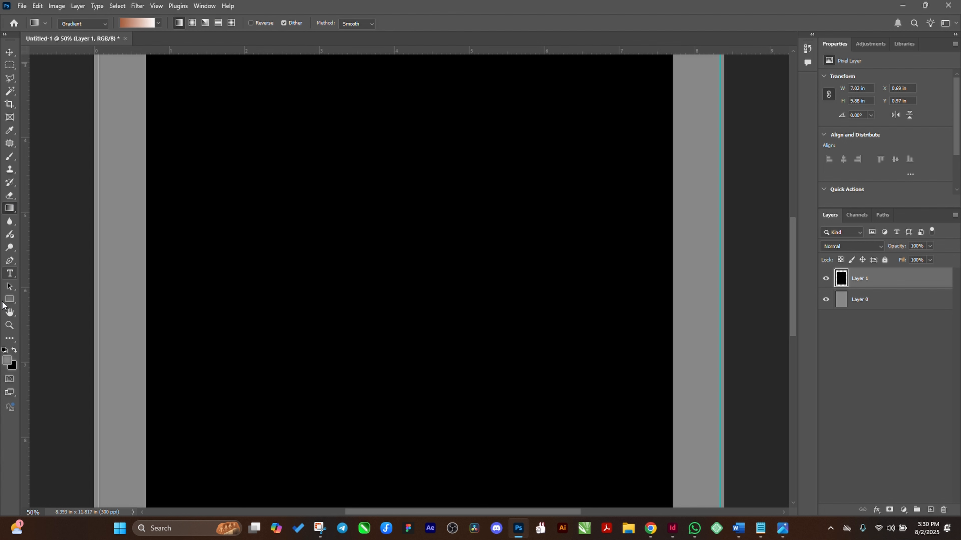
{"action": "left_click", "coordinate": [9, 299]}
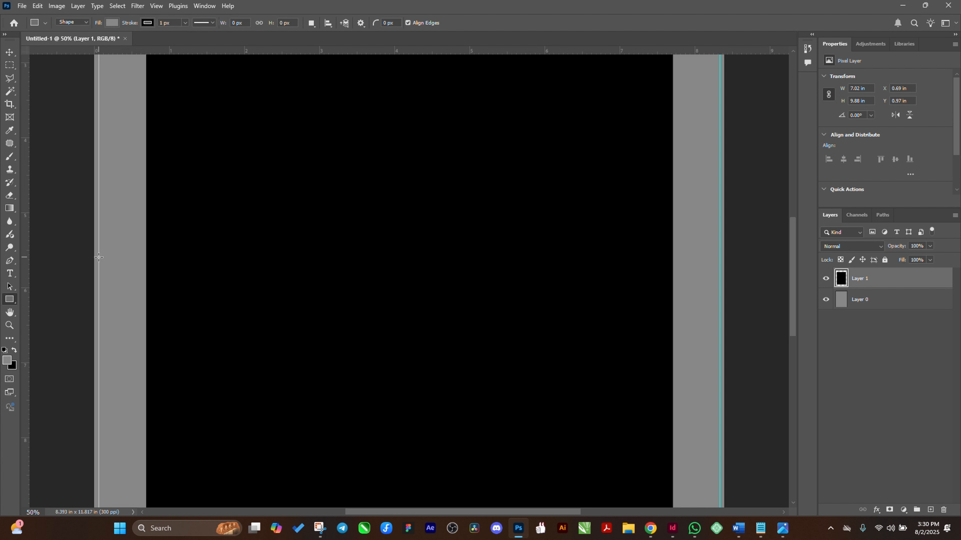
{"action": "left_click_drag", "start_coordinate": [98, 256], "coordinate": [145, 282]}
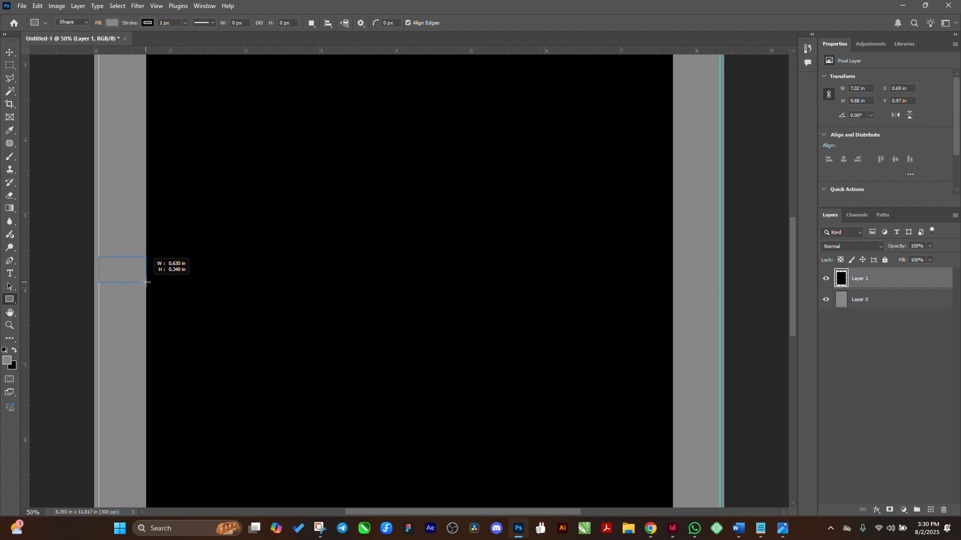
{"action": "left_click_drag", "start_coordinate": [146, 283], "coordinate": [145, 282]}
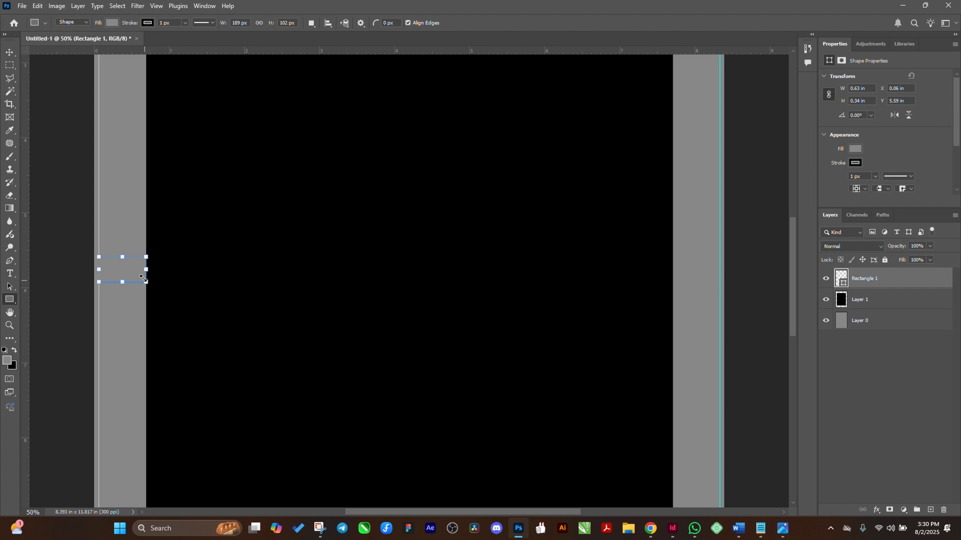
Step: Set the small rectangle shape's width to 0.7 inches
{"action": "left_click", "coordinate": [10, 51]}
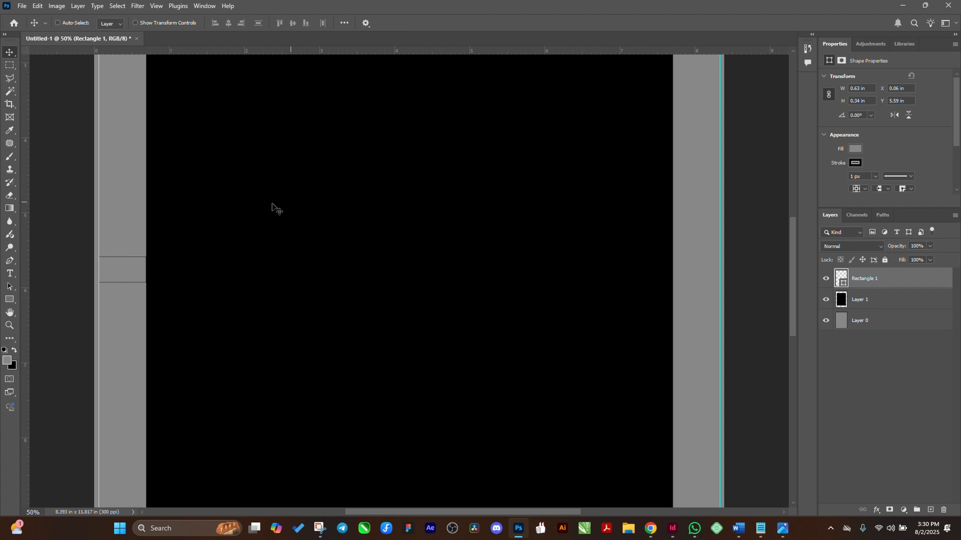
{"action": "left_click", "coordinate": [828, 97]}
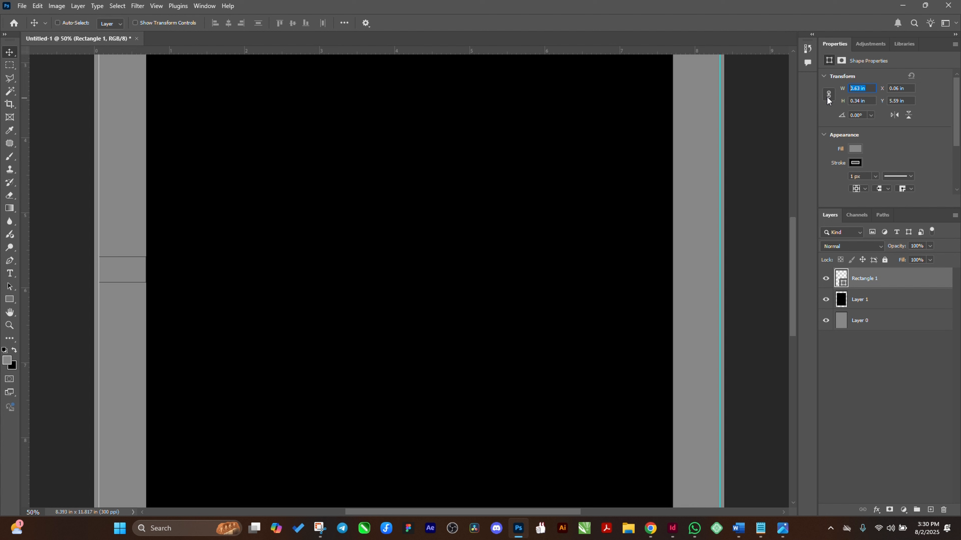
{"action": "type", "text": "0.7"}
{"action": "key", "text": "Return"}
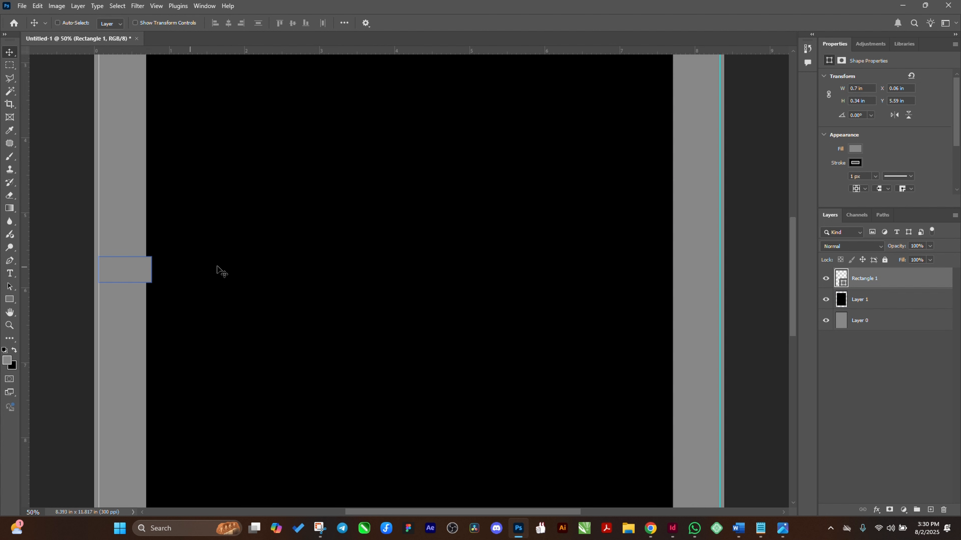
Step: Scale the black rectangle from its left side to about 6.94 inches wide, so that edge meets the small rectangle's inner end
{"action": "left_click", "coordinate": [376, 297], "text": "ctrl"}
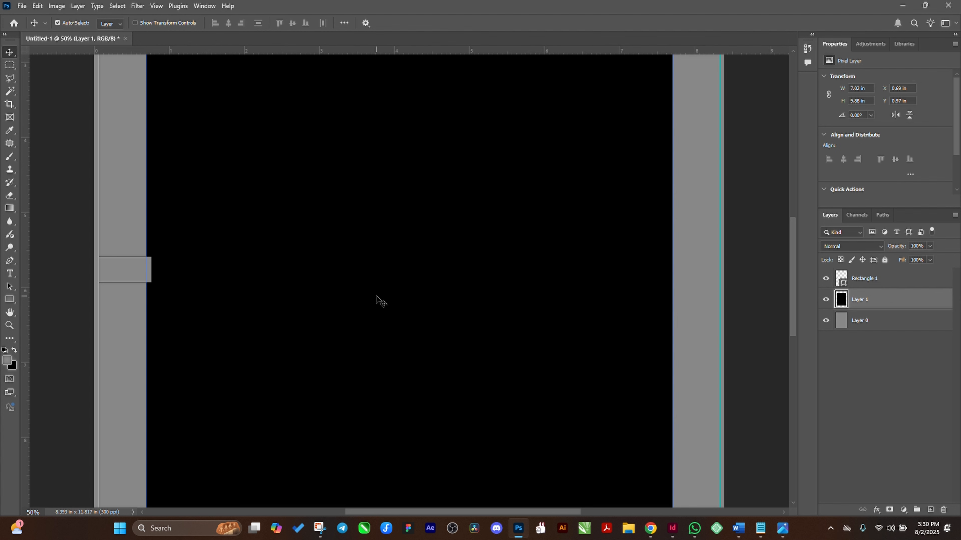
{"action": "key", "text": "ctrl+t"}
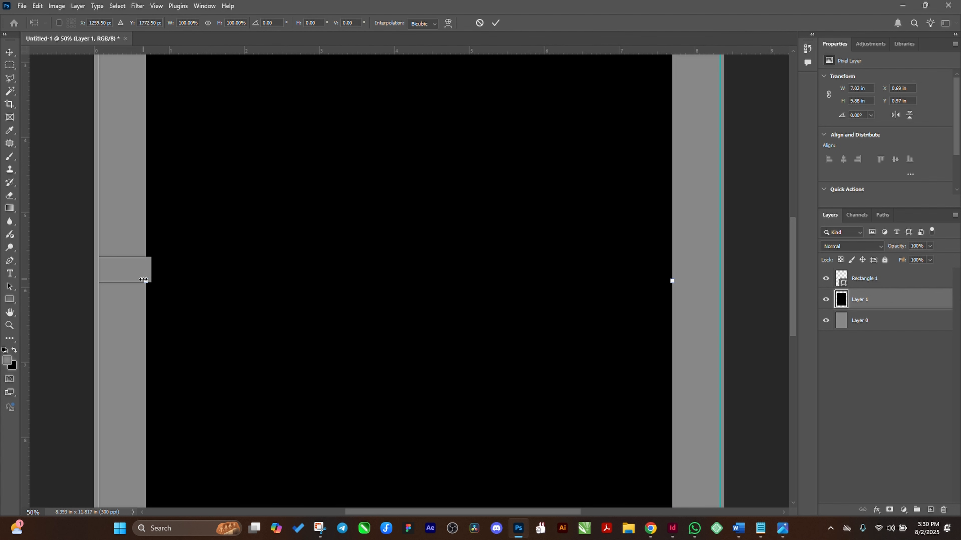
{"action": "key", "text": "ctrl+0"}
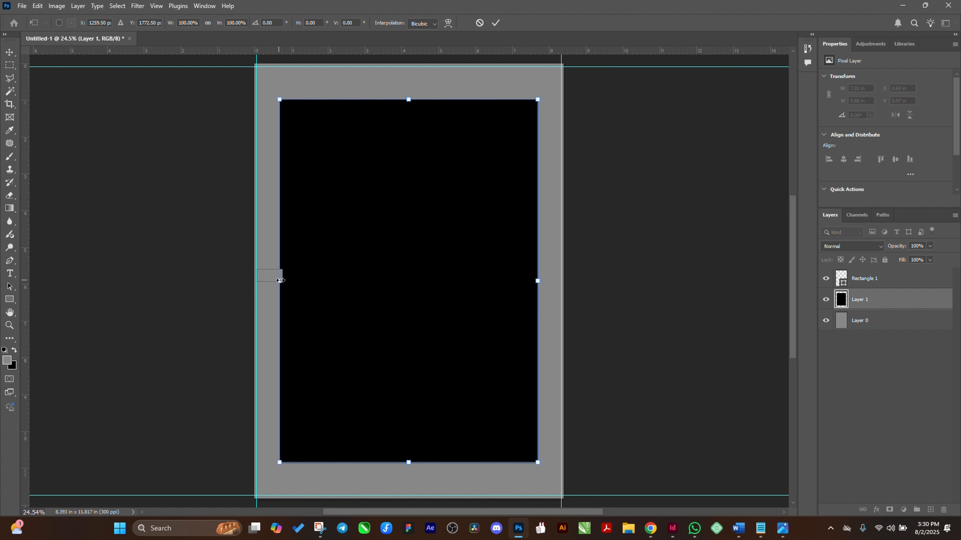
{"action": "left_click_drag", "start_coordinate": [280, 281], "coordinate": [282, 281]}
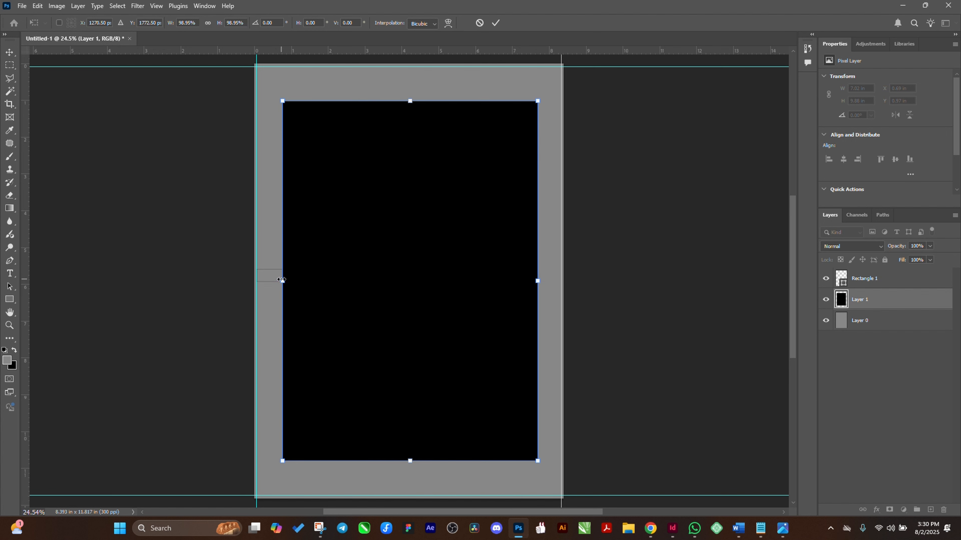
{"action": "left_click", "coordinate": [5, 55]}
Step: Move the small rectangle across to the page's right margin, with its outer edge on the right guide
{"action": "left_click", "coordinate": [266, 274]}
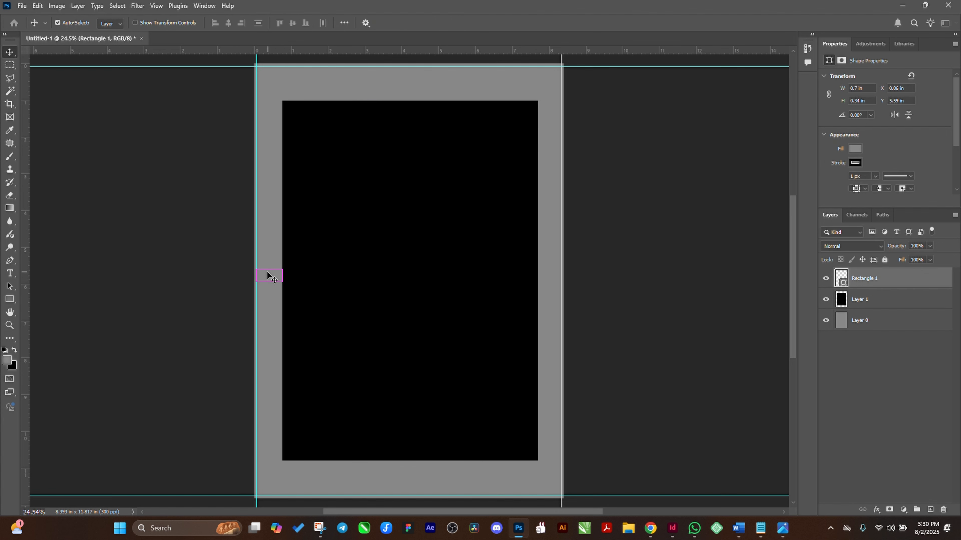
{"action": "key", "text": "ctrl"}
{"action": "left_click_drag", "start_coordinate": [264, 279], "coordinate": [549, 265]}
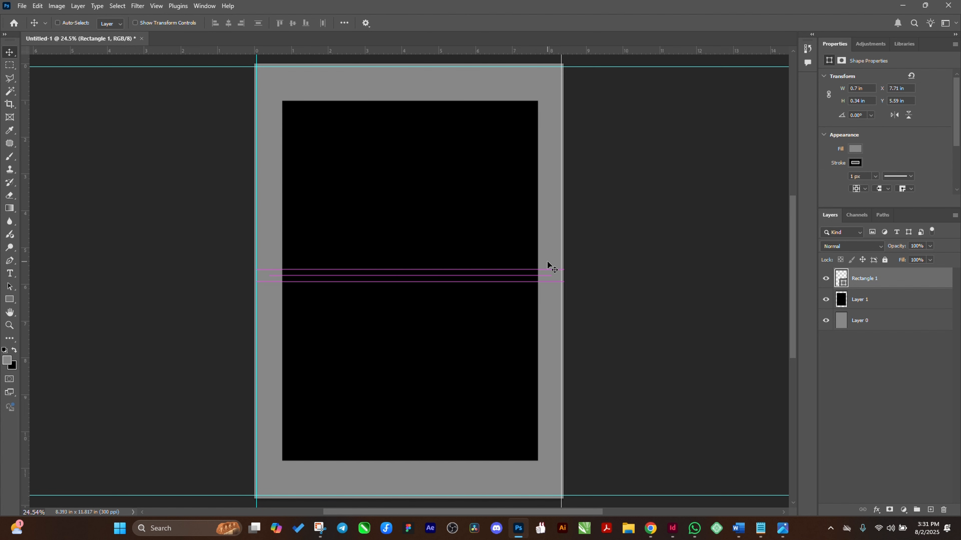
{"action": "key", "text": "ctrl+plus"}
{"action": "key", "text": "ctrl+plus"}
{"action": "key", "text": "ctrl+plus"}
{"action": "key", "text": "ctrl+plus"}
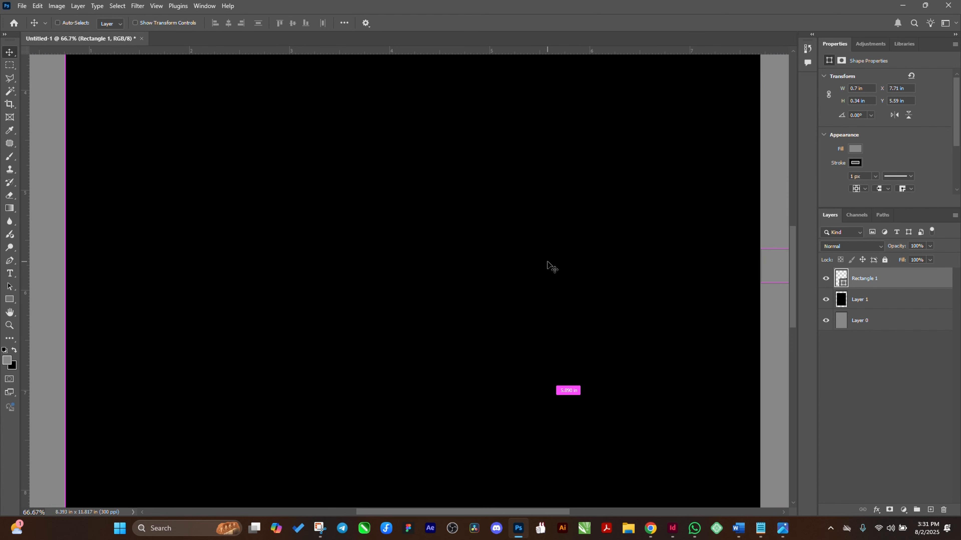
{"action": "key", "text": "space"}
{"action": "left_click_drag", "start_coordinate": [573, 267], "coordinate": [375, 308]}
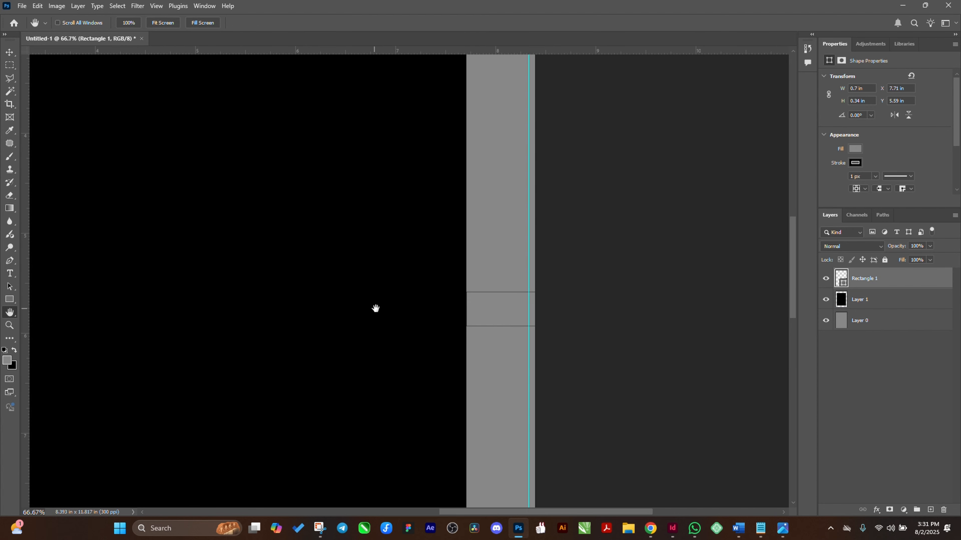
{"action": "left_click_drag", "start_coordinate": [506, 314], "coordinate": [500, 314]}
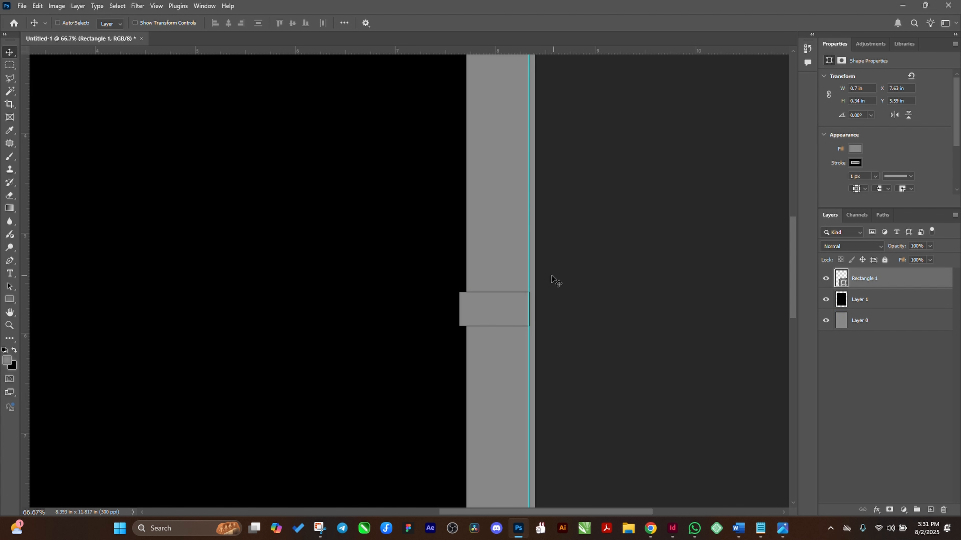
Step: Scale the black rectangle from its right side to about 6.87 by 9.68 inches, meeting the small rectangle's inner edge
{"action": "left_click", "coordinate": [369, 270], "text": "ctrl"}
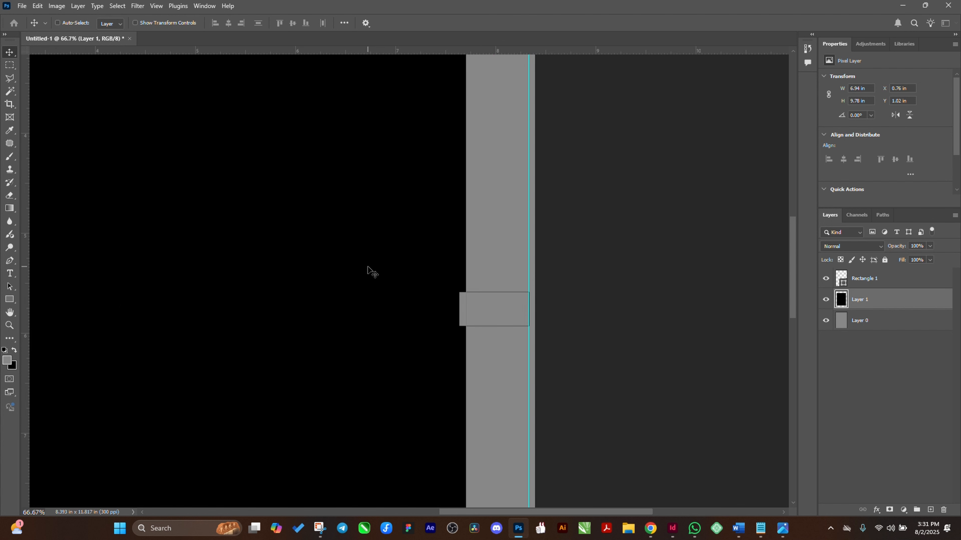
{"action": "key", "text": "ctrl"}
{"action": "key", "text": "ctrl+t"}
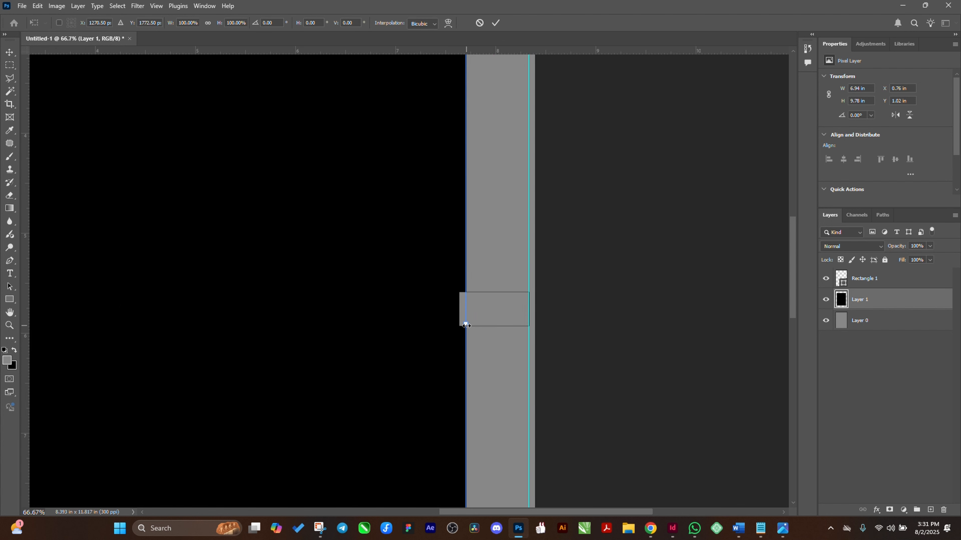
{"action": "left_click_drag", "start_coordinate": [466, 326], "coordinate": [457, 325]}
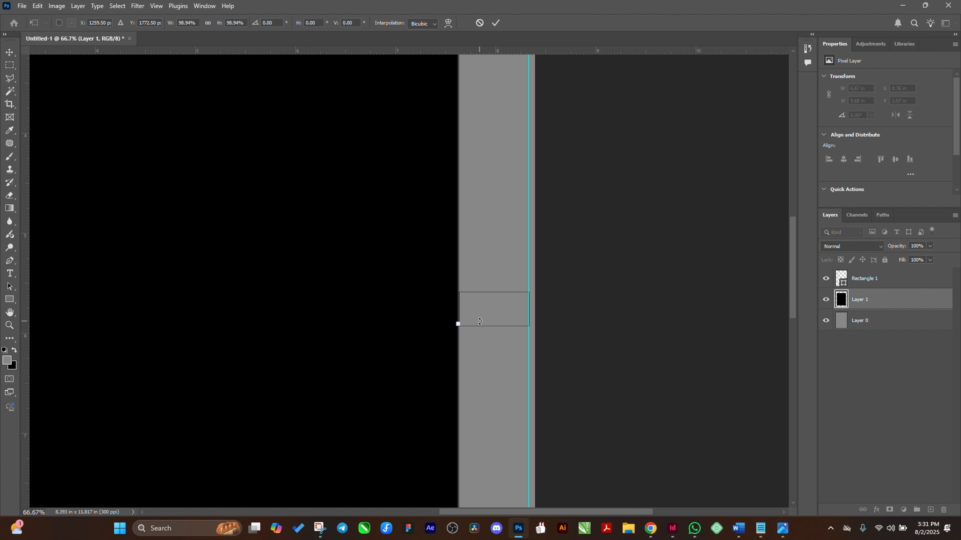
{"action": "key", "text": "Return"}
{"action": "key", "text": "ctrl"}
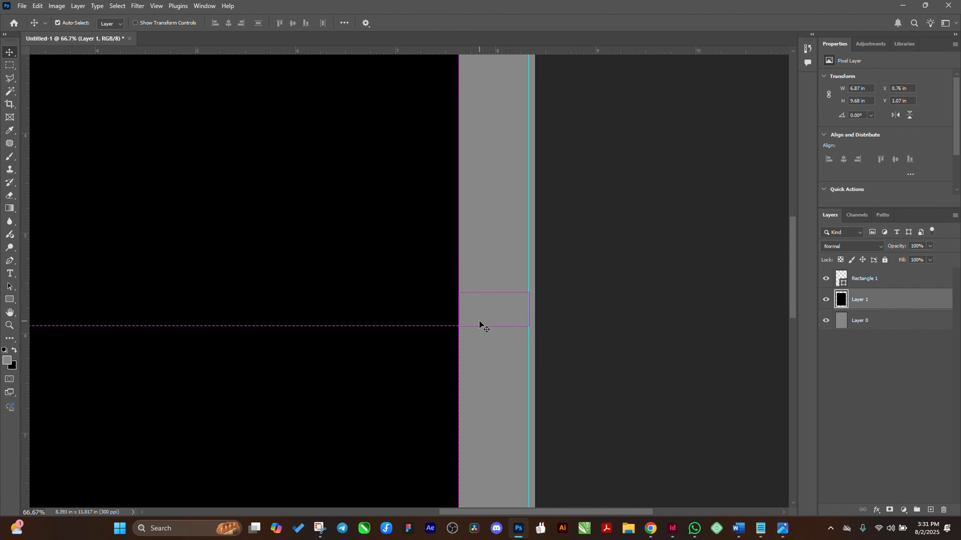
Step: Scale the black rectangle upward from its top edge to about 6.87 by 9.94 inches
{"action": "key", "text": "ctrl+0"}
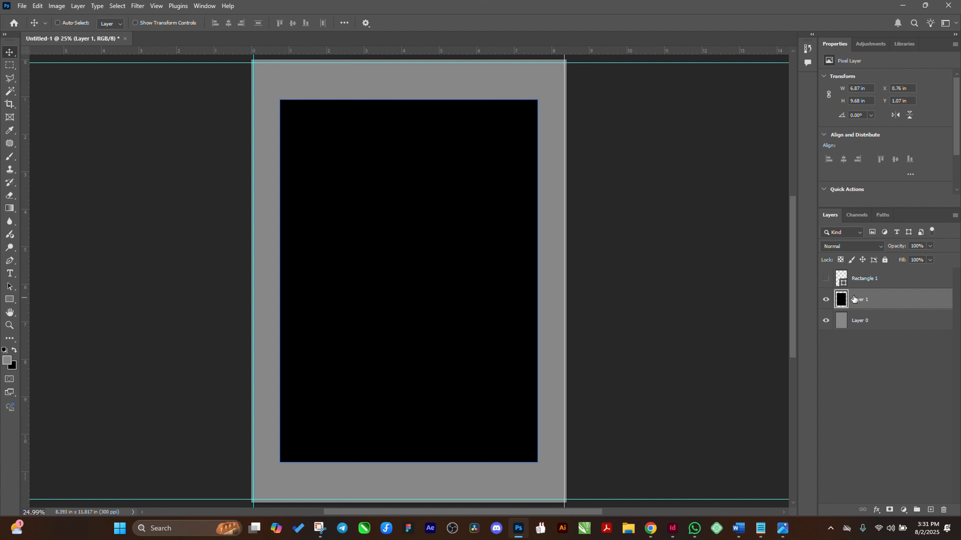
{"action": "key", "text": "ctrl+t"}
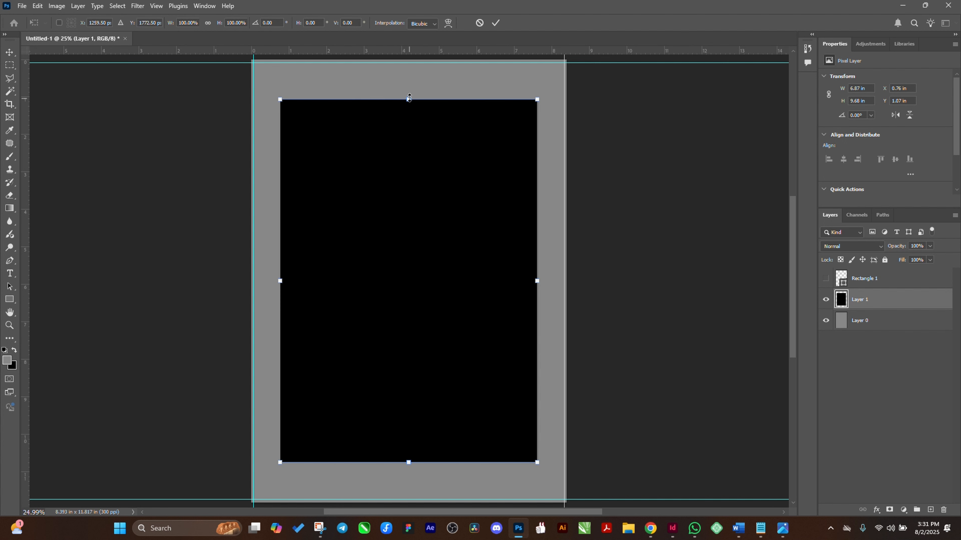
{"action": "left_click_drag", "start_coordinate": [409, 98], "coordinate": [409, 89]}
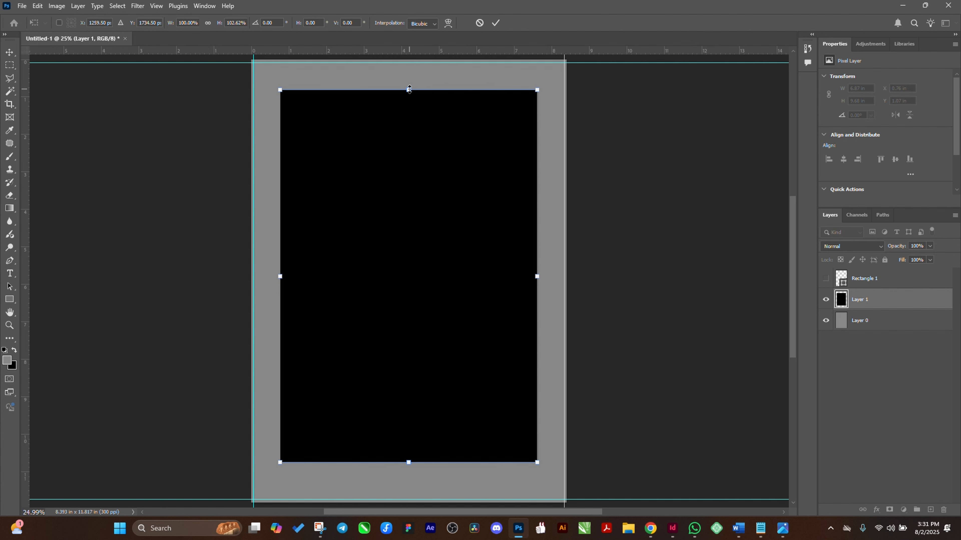
Step: Show the small rectangle shape again and set its fill colour to ff0000
{"action": "left_click", "coordinate": [825, 280]}
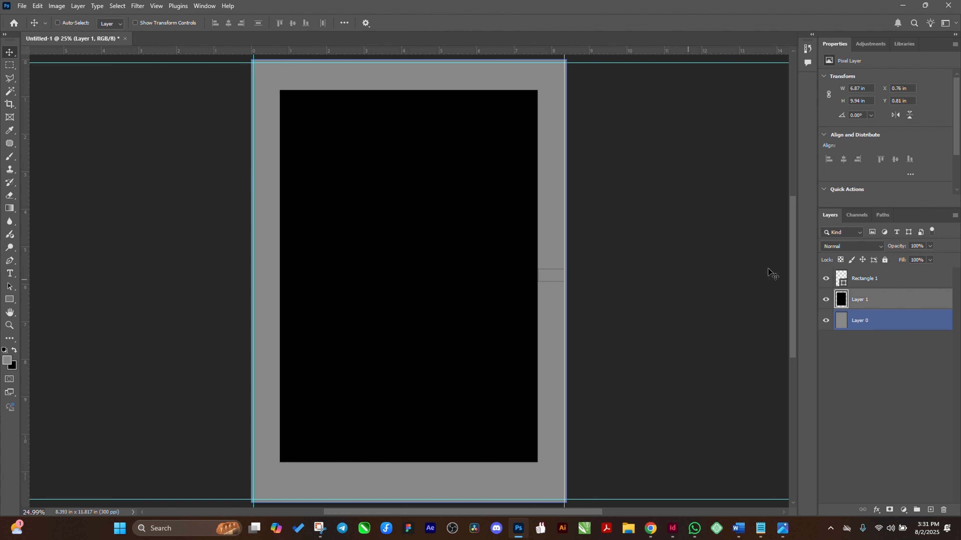
{"action": "left_click", "coordinate": [843, 284]}
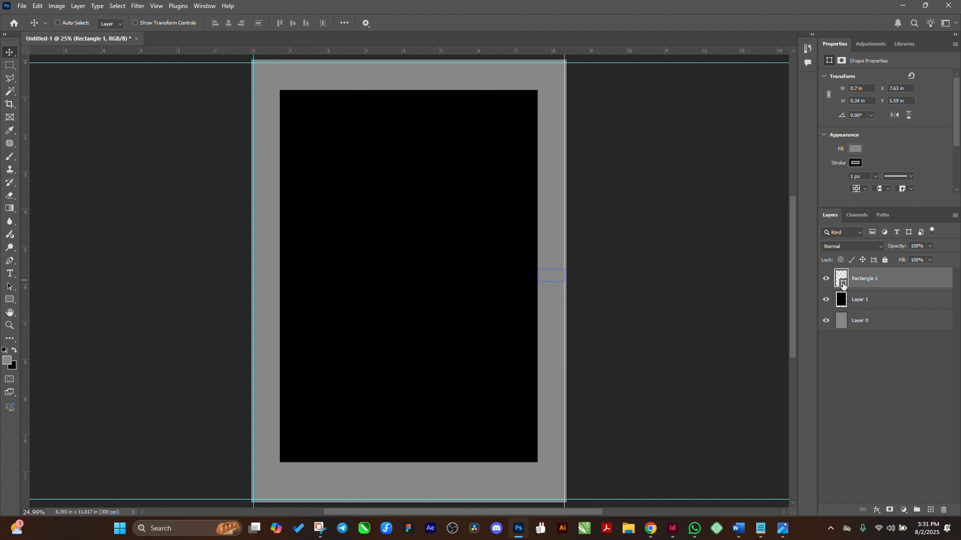
{"action": "double_click", "coordinate": [842, 284]}
{"action": "type", "text": "ff0000"}
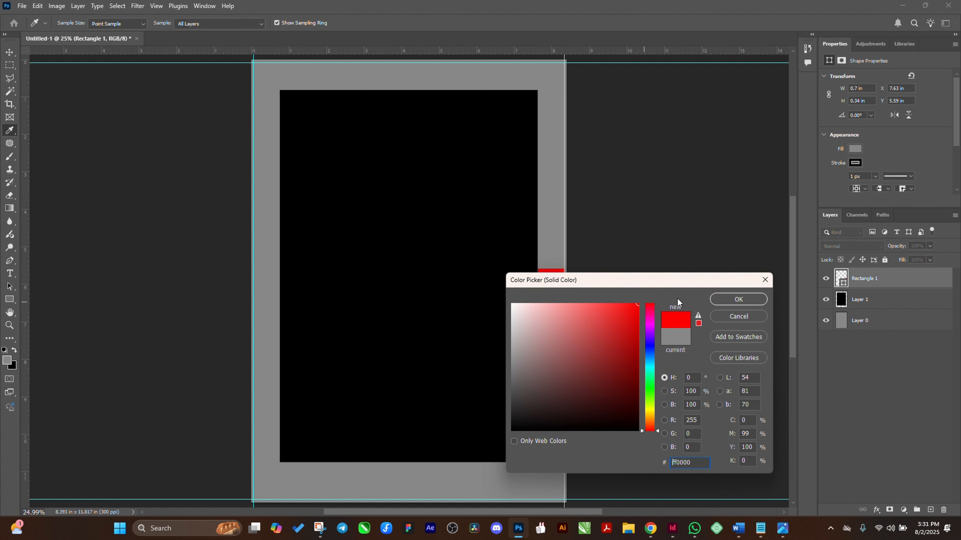
{"action": "left_click", "coordinate": [738, 299]}
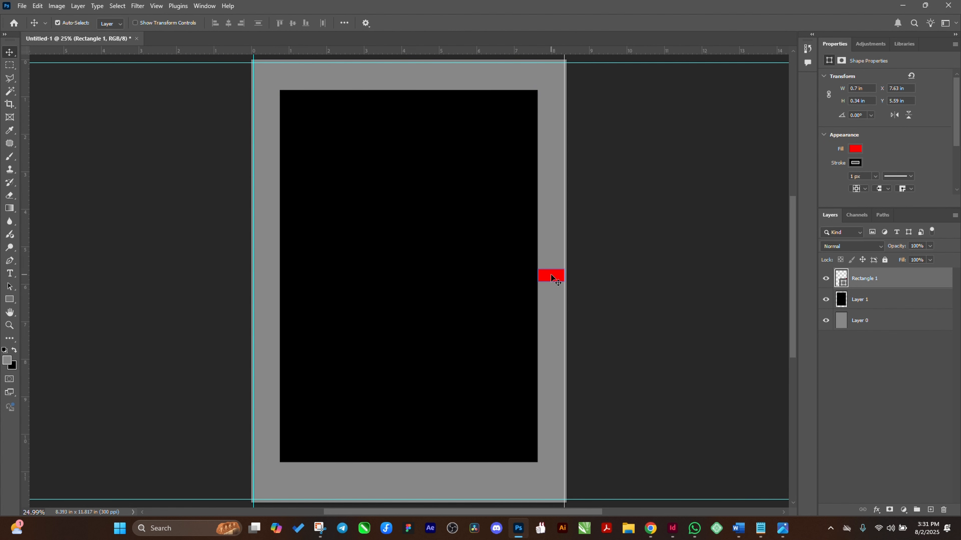
Step: Move the small red rectangle to the page's top margin and rotate it -90°, with its upper end on the top guide
{"action": "left_click_drag", "start_coordinate": [551, 278], "coordinate": [442, 85]}
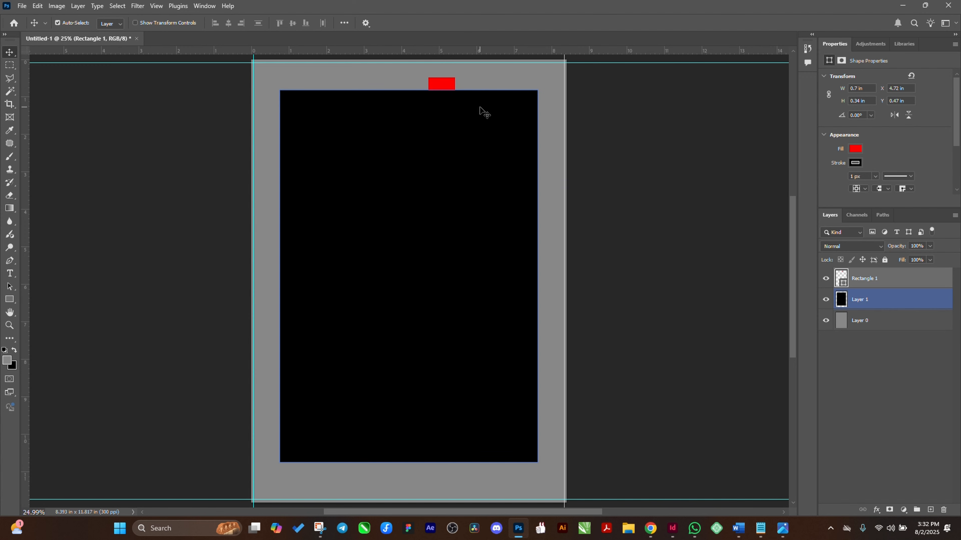
{"action": "key", "text": "ctrl+plus"}
{"action": "key", "text": "ctrl+plus"}
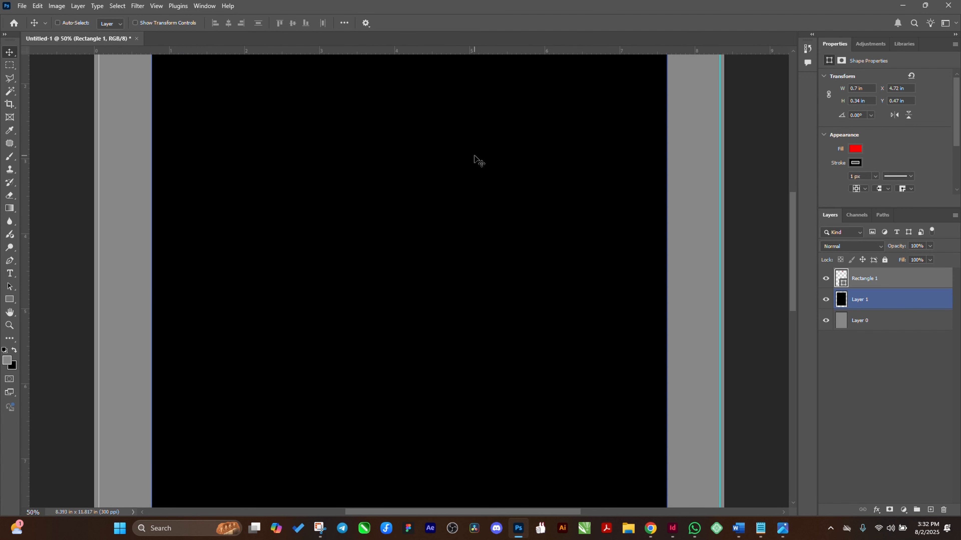
{"action": "left_click_drag", "start_coordinate": [457, 161], "coordinate": [466, 388]}
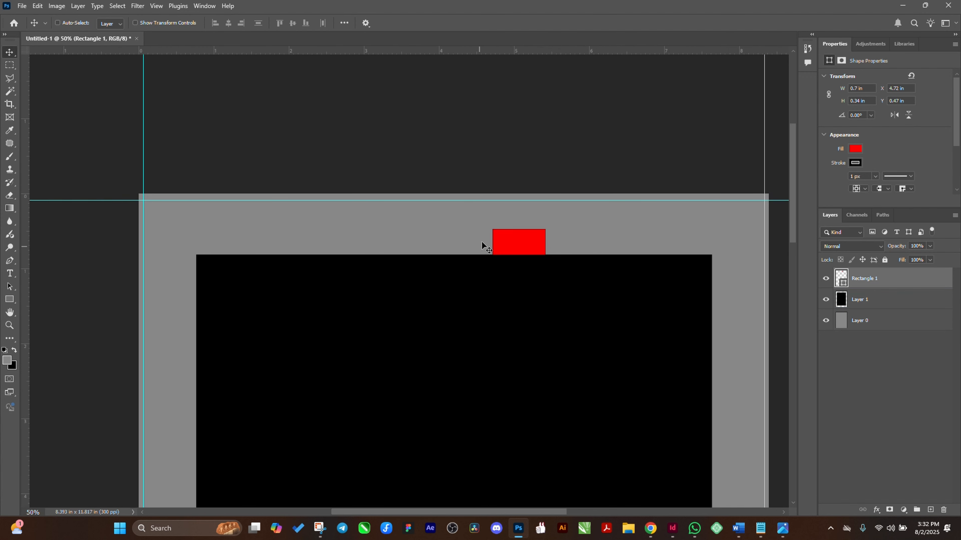
{"action": "key", "text": "ctrl+t"}
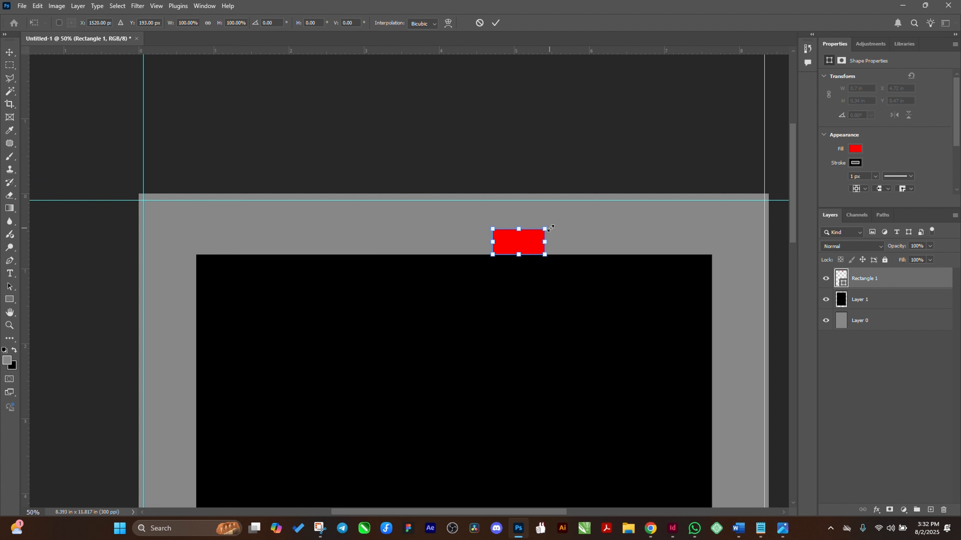
{"action": "left_click_drag", "start_coordinate": [552, 222], "coordinate": [509, 232]}
{"action": "key", "text": "Return"}
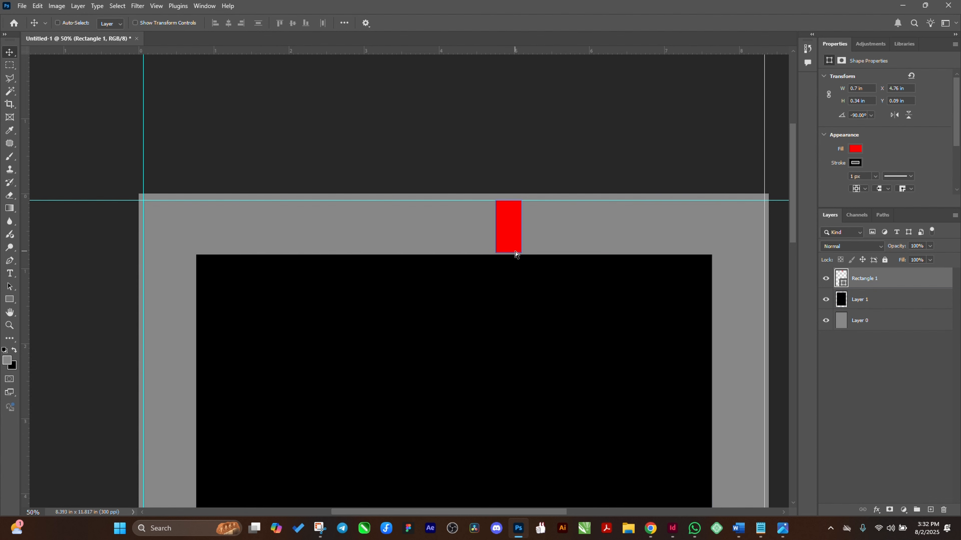
Step: Scale the black rectangle from its top edge to about 9.96 inches high, so it meets the red rectangle's lower end
{"action": "key", "text": "ctrl+plus"}
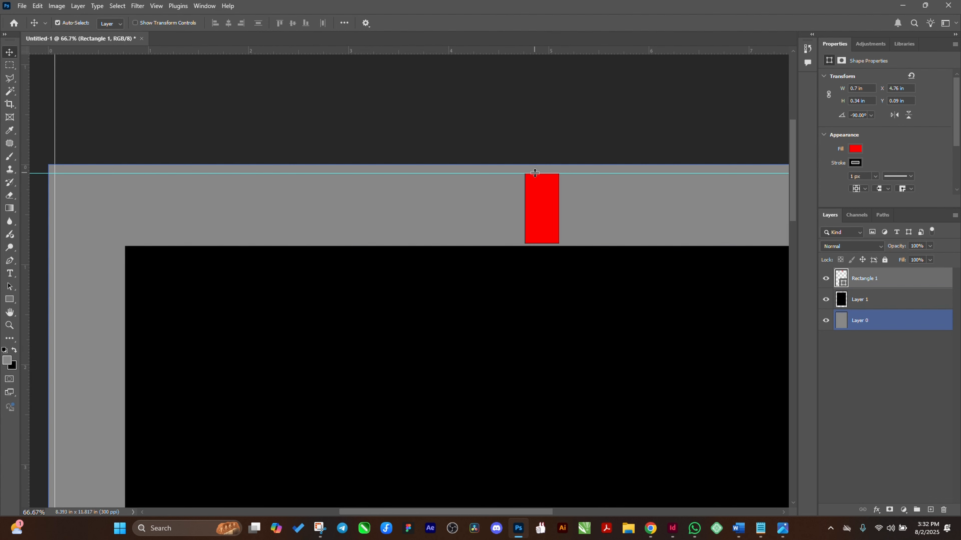
{"action": "key", "text": "ctrl+plus"}
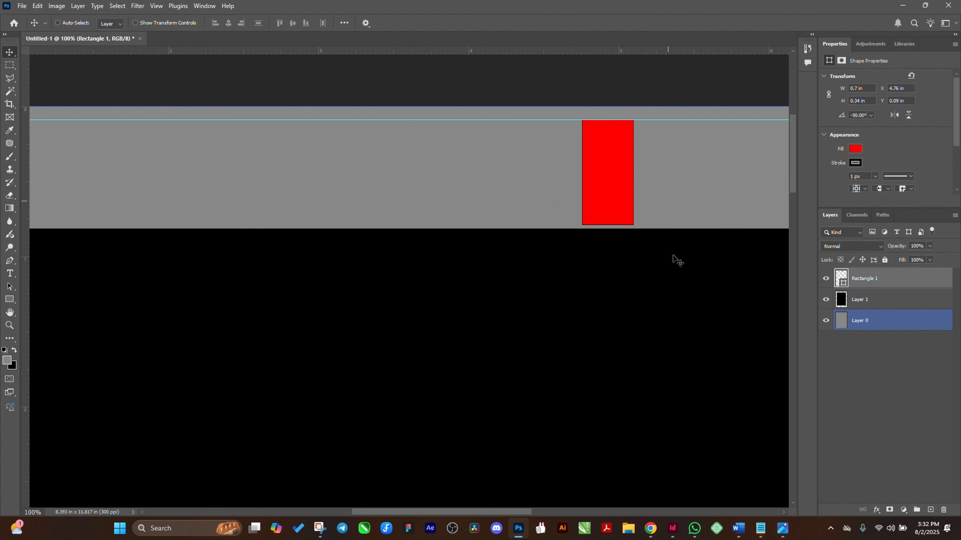
{"action": "left_click", "coordinate": [893, 305]}
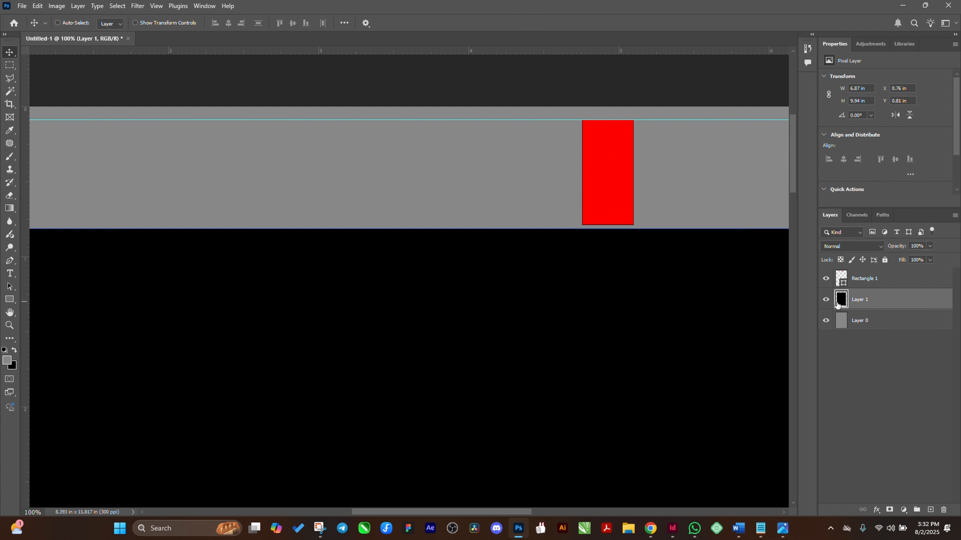
{"action": "key", "text": "ctrl+t"}
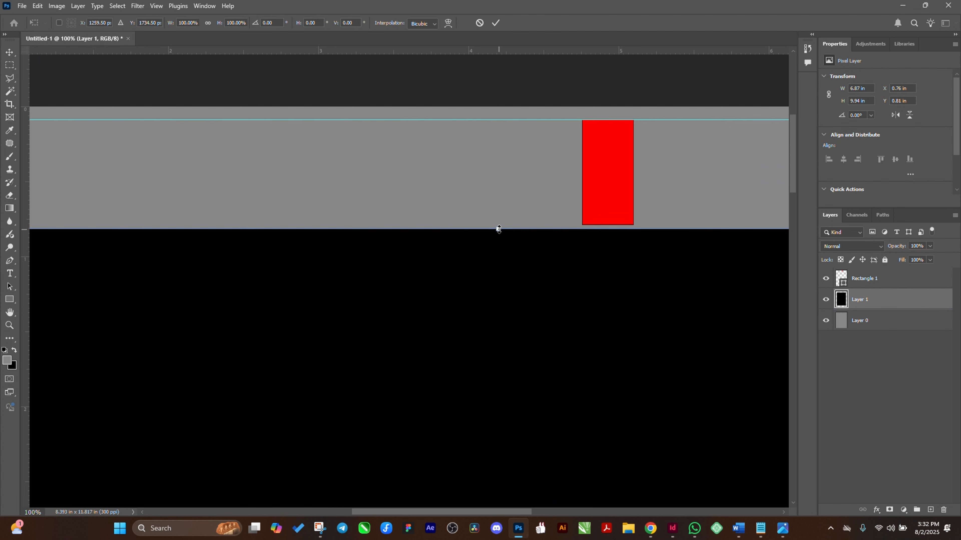
{"action": "left_click_drag", "start_coordinate": [498, 229], "coordinate": [499, 224]}
{"action": "key", "text": "Return"}
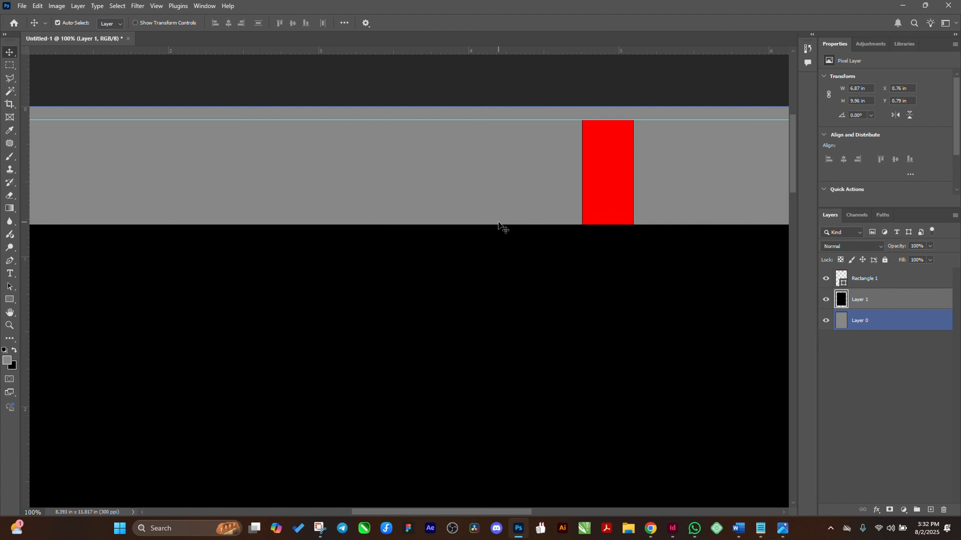
Step: Move the red rectangle down to the page's bottom margin, with its lower end on the bottom trim guide
{"action": "key", "text": "ctrl+0"}
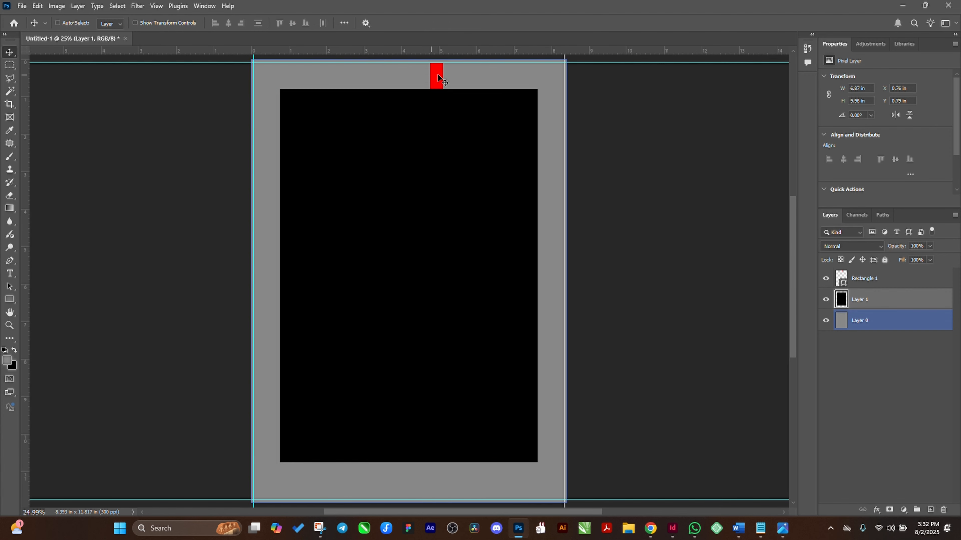
{"action": "left_click", "coordinate": [434, 84], "text": "ctrl"}
{"action": "left_click_drag", "start_coordinate": [432, 89], "coordinate": [444, 324]}
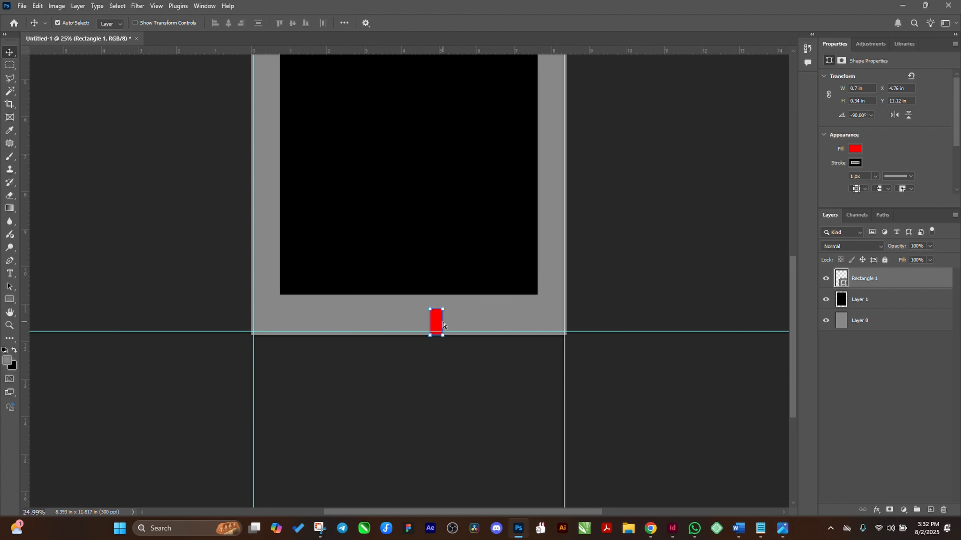
{"action": "key", "text": "ctrl+plus"}
{"action": "key", "text": "ctrl+plus"}
{"action": "key", "text": "ctrl+plus"}
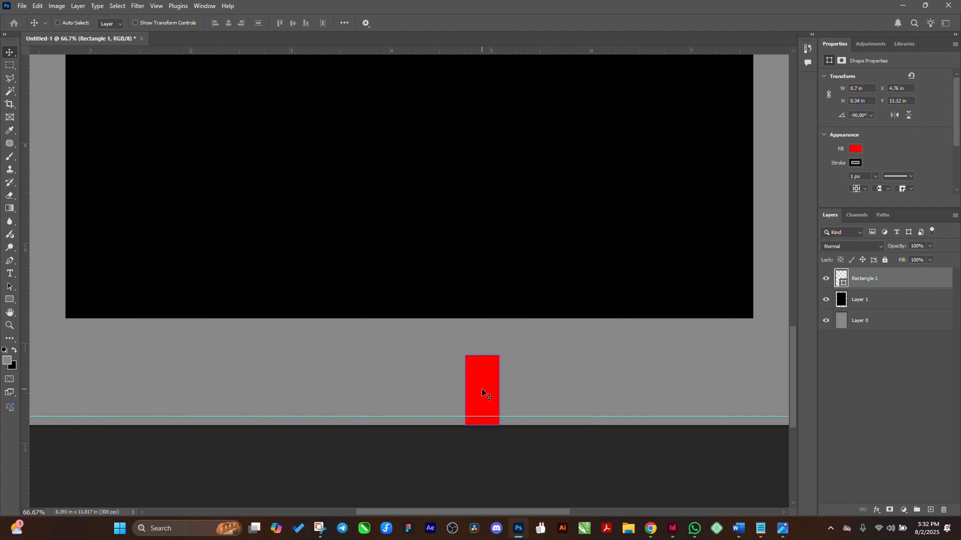
{"action": "left_click_drag", "start_coordinate": [481, 389], "coordinate": [482, 381]}
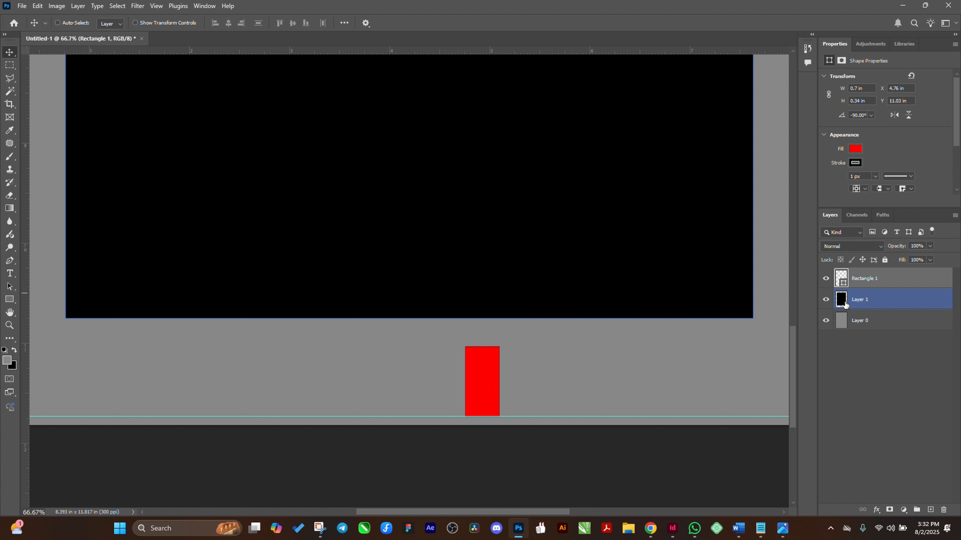
Step: Scale the black rectangle from its bottom edge to about 10.24 inches high, so it meets the red rectangle's upper end
{"action": "key", "text": "ctrl+t"}
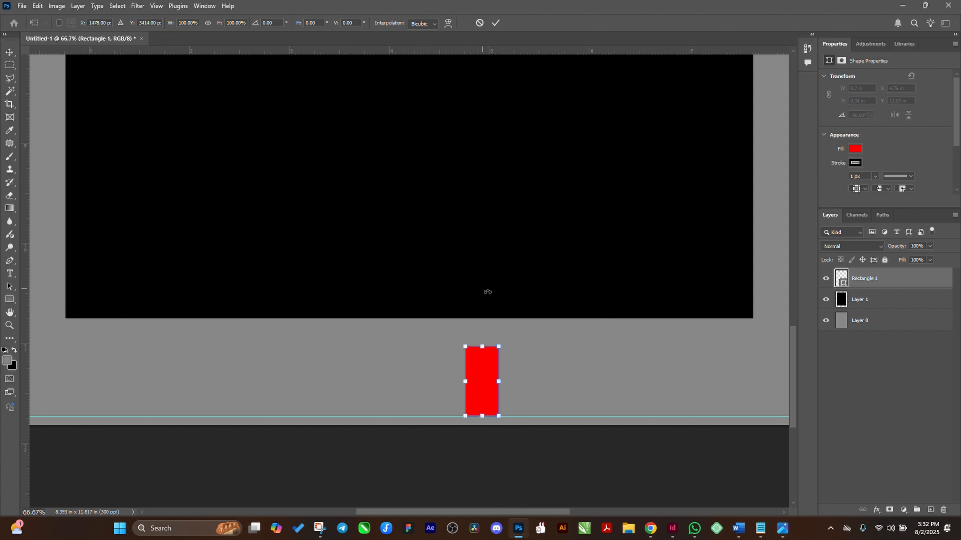
{"action": "key", "text": "Return"}
{"action": "left_click", "coordinate": [867, 300]}
{"action": "key", "text": "ctrl+t"}
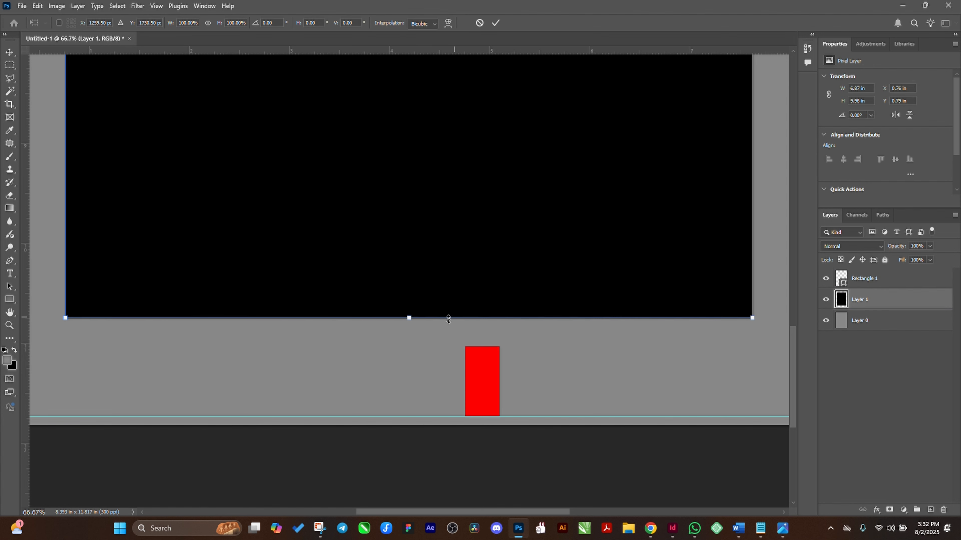
{"action": "left_click_drag", "start_coordinate": [410, 318], "coordinate": [413, 346]}
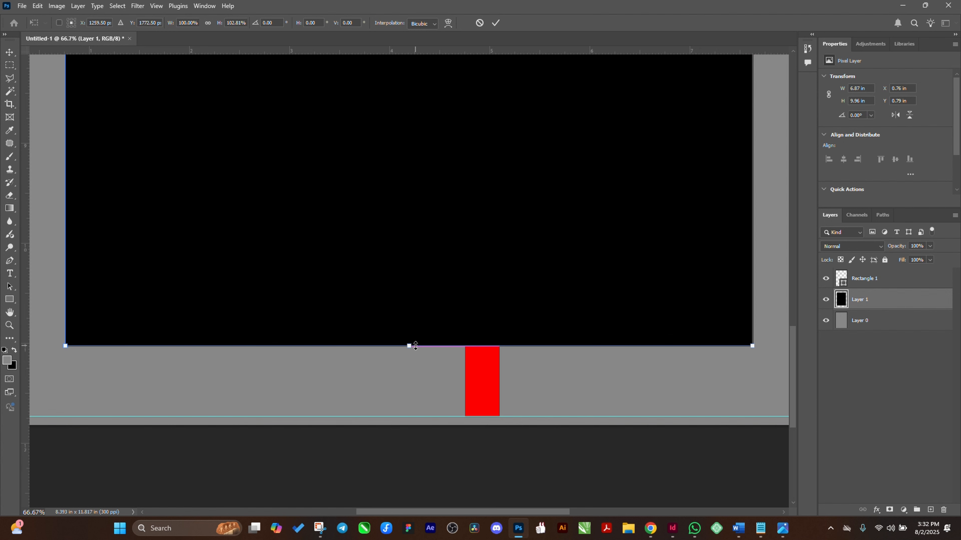
{"action": "key", "text": "Return"}
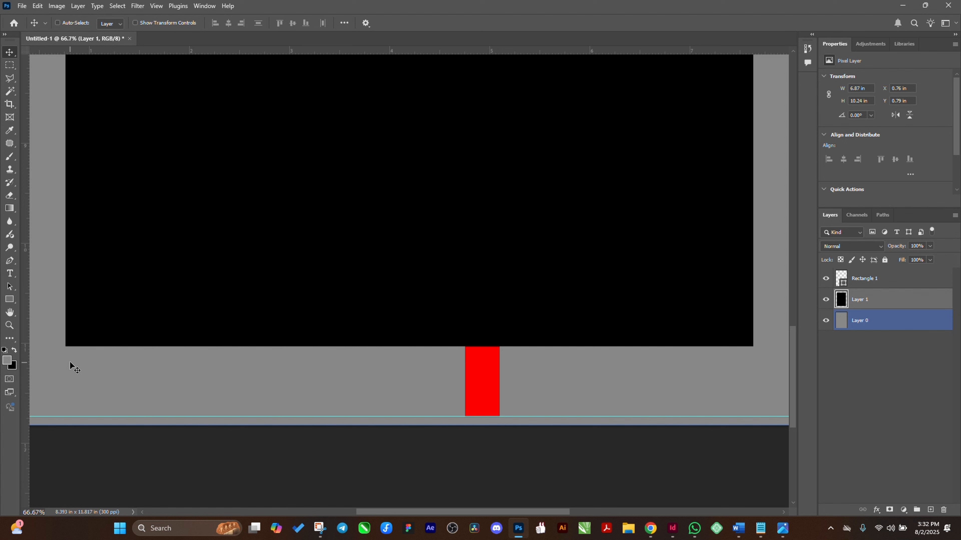
Step: Shorten the black rectangle from its bottom edge to about 10.16 inches high, leaving a small gap above the red rectangle
{"action": "key", "text": "ctrl+t"}
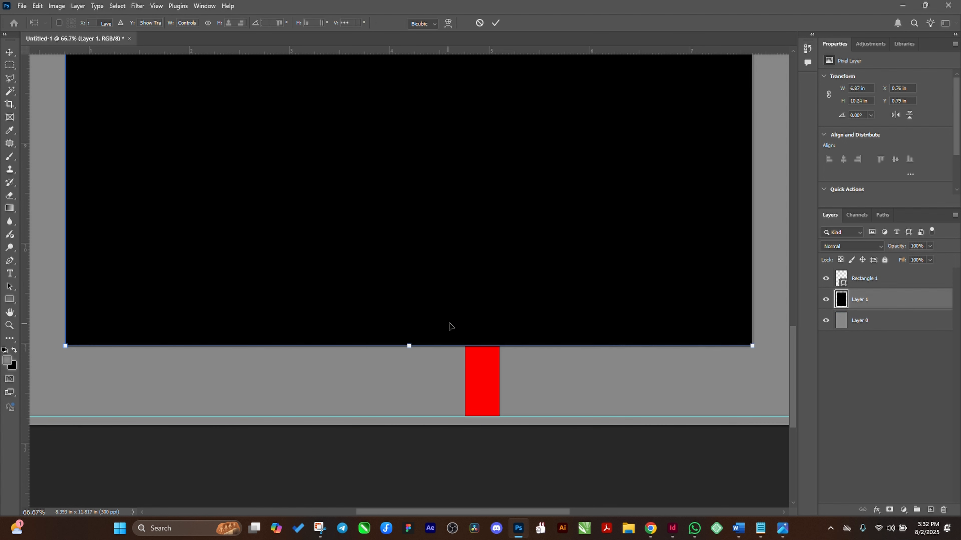
{"action": "left_click_drag", "start_coordinate": [411, 346], "coordinate": [411, 338]}
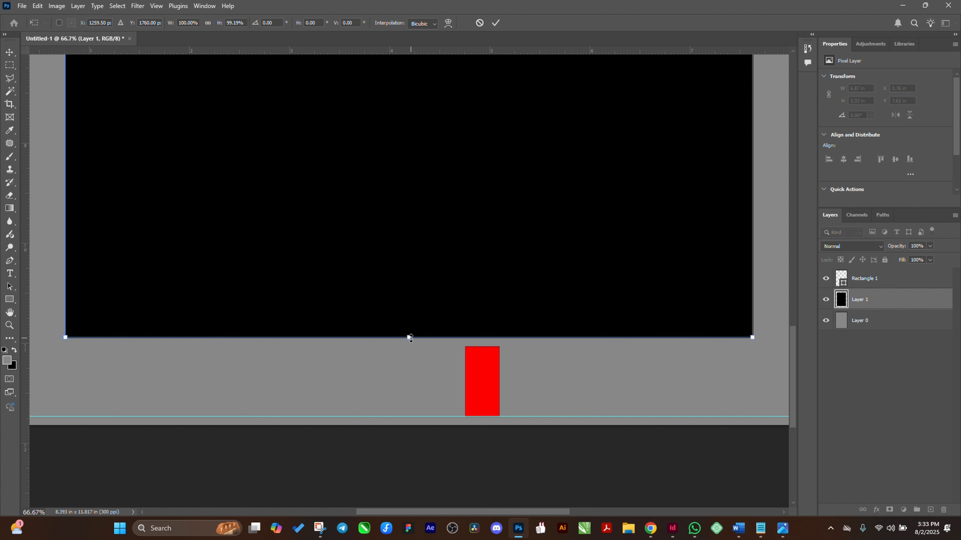
{"action": "key", "text": "Return"}
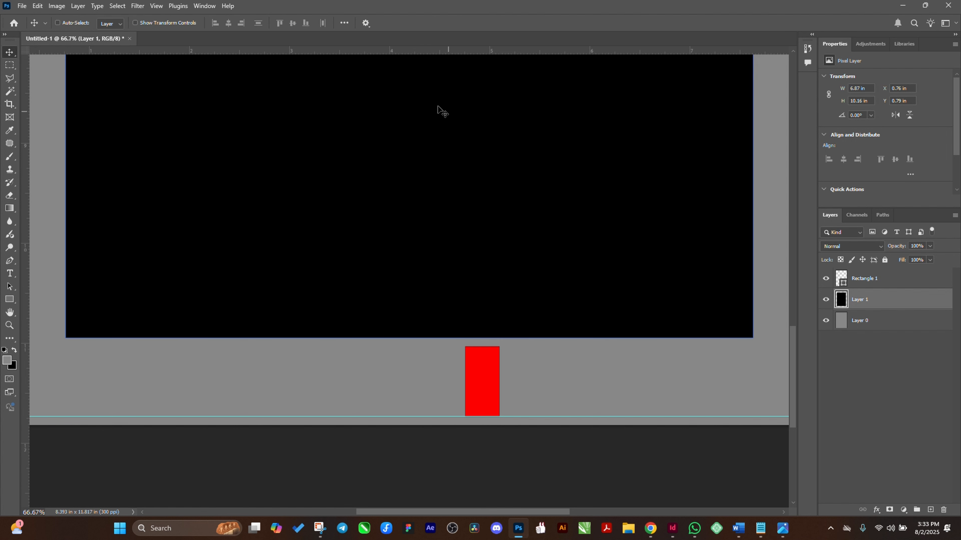
Step: Place horizontal guides on the black rectangle's bottom edge and the red rectangle's upper end, and hide the red rectangle
{"action": "left_click_drag", "start_coordinate": [407, 53], "coordinate": [416, 338]}
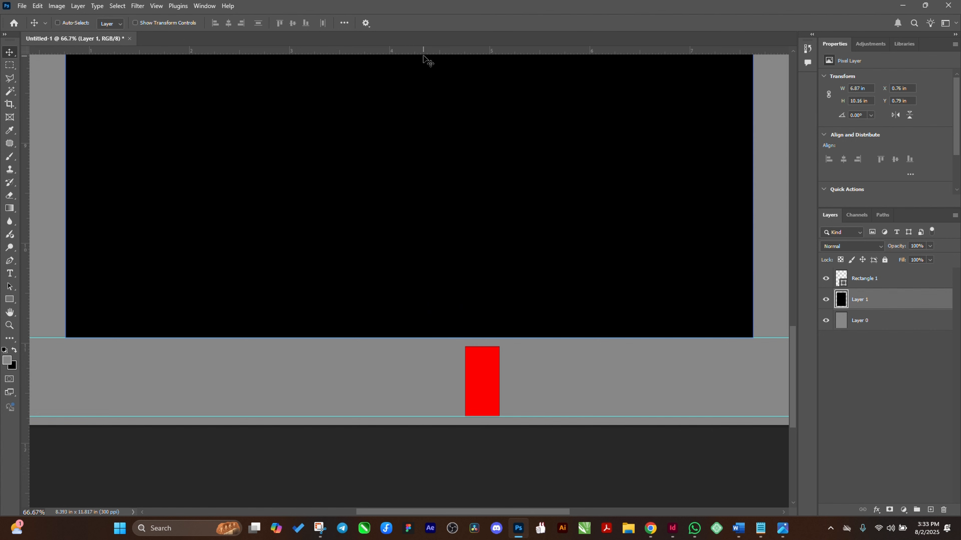
{"action": "left_click_drag", "start_coordinate": [427, 49], "coordinate": [435, 348]}
{"action": "left_click", "coordinate": [470, 373], "text": "ctrl"}
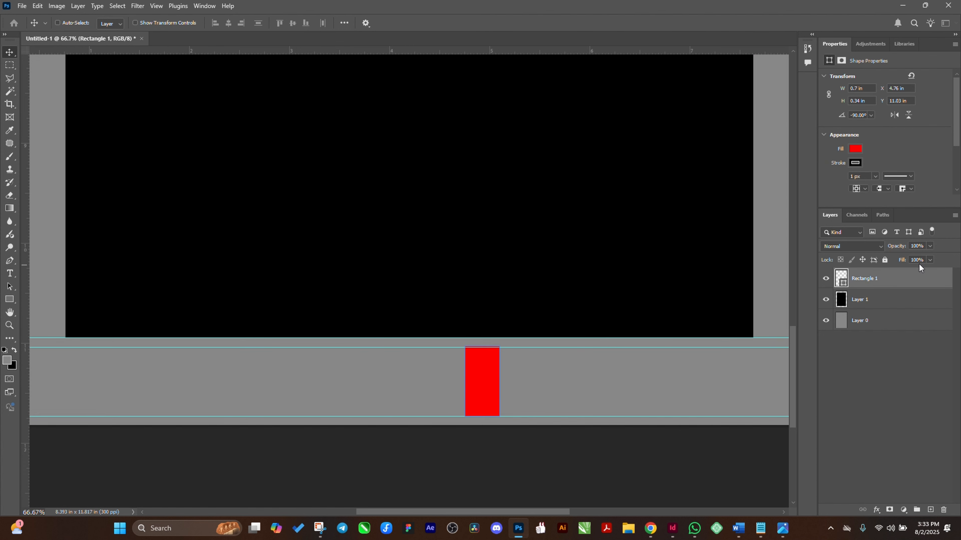
{"action": "left_click", "coordinate": [826, 279]}
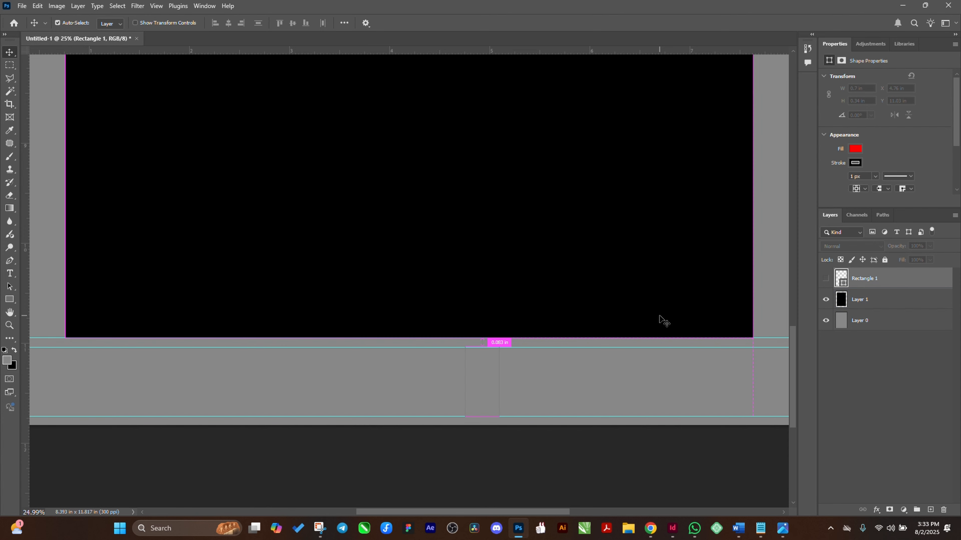
Step: Add guides along the black rectangle's left, right and top edges, and hide the black rectangle's layer
{"action": "scroll", "coordinate": [659, 317], "scroll_direction": "down", "scroll_amount": 5}
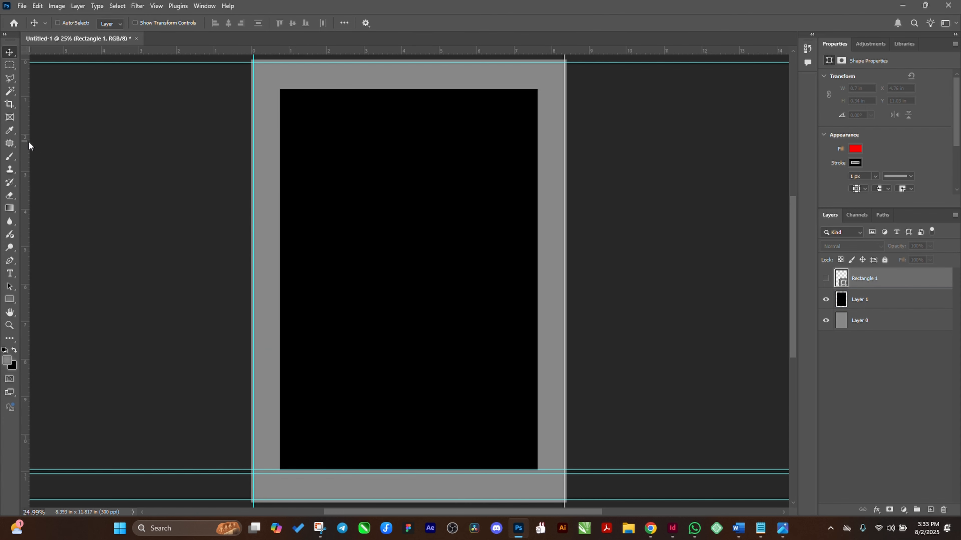
{"action": "left_click_drag", "start_coordinate": [25, 139], "coordinate": [279, 158]}
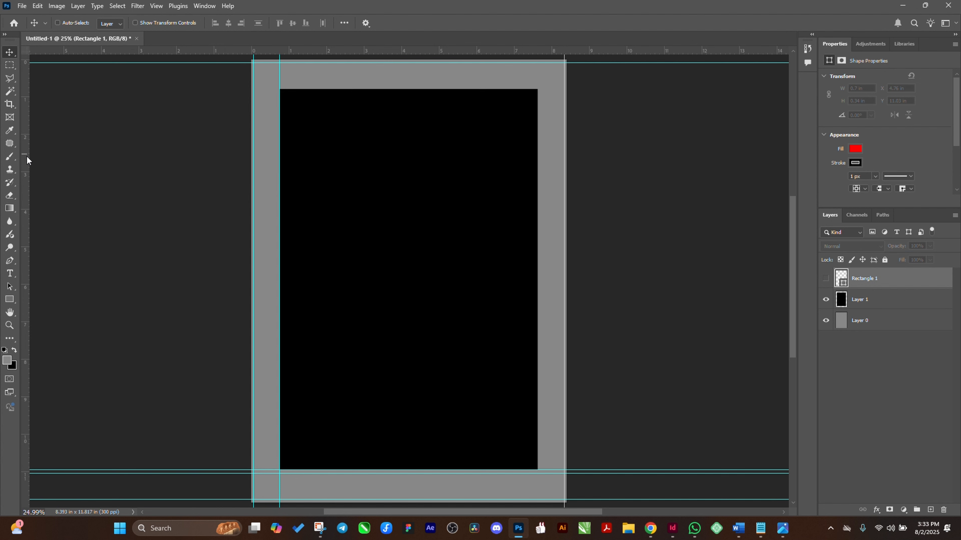
{"action": "left_click_drag", "start_coordinate": [26, 158], "coordinate": [538, 172]}
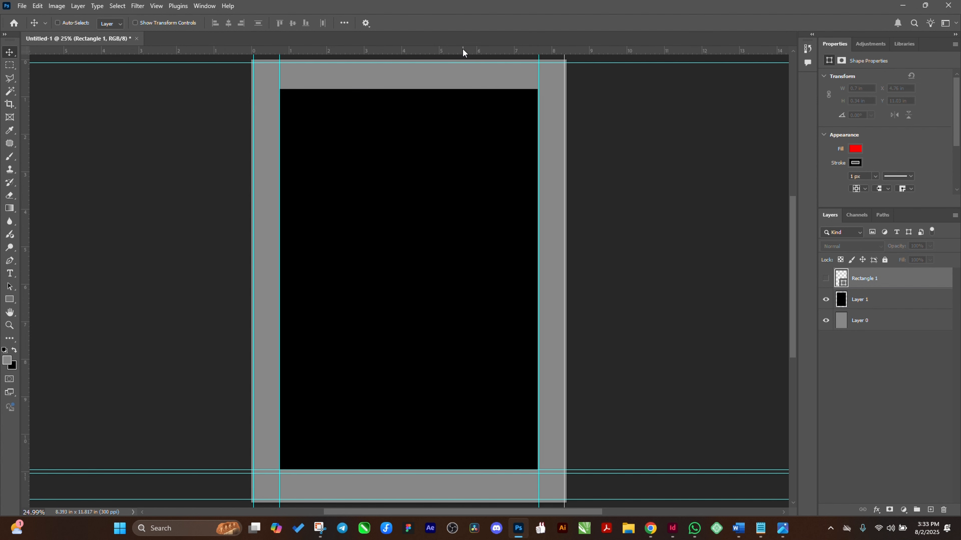
{"action": "left_click_drag", "start_coordinate": [464, 52], "coordinate": [470, 89]}
{"action": "left_click", "coordinate": [825, 300]}
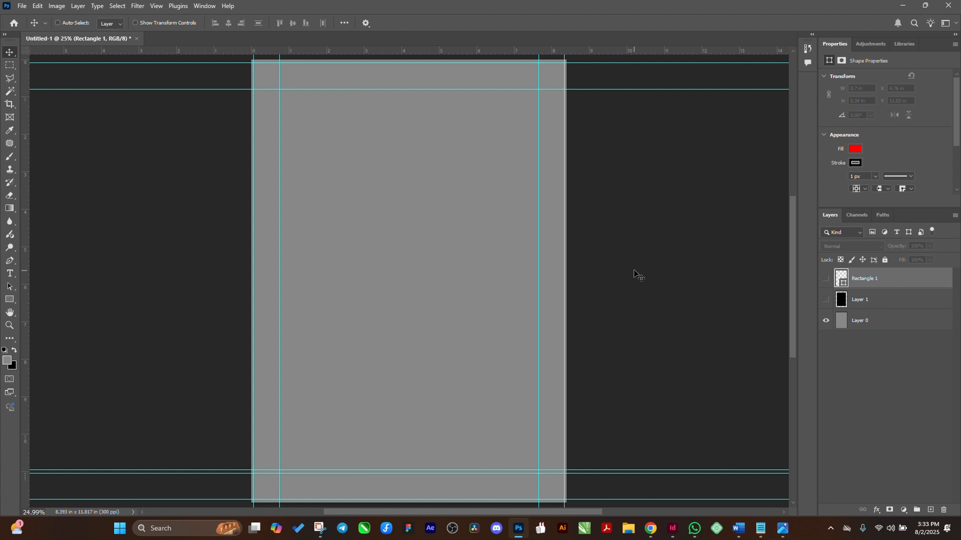
Step: Draw a red rectangle about 8.27 by 4.62 inches across the page's lower part, spanning the outer vertical trim guides
{"action": "left_click", "coordinate": [825, 301]}
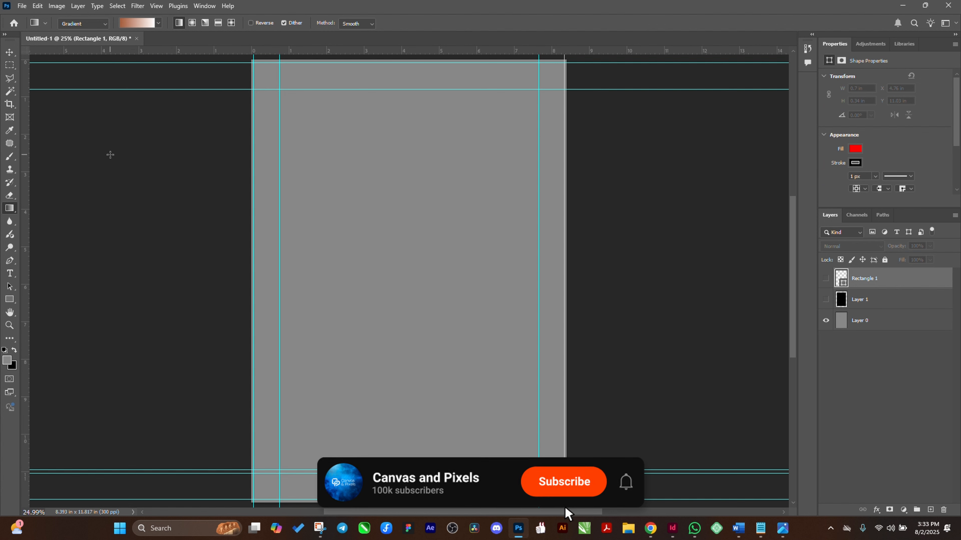
{"action": "left_click", "coordinate": [12, 299]}
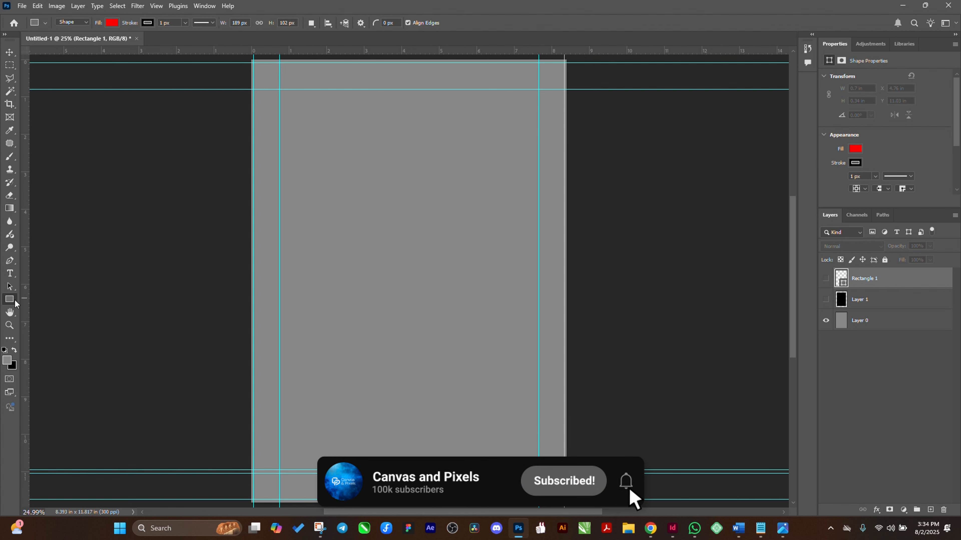
{"action": "left_click_drag", "start_coordinate": [253, 332], "coordinate": [565, 504]}
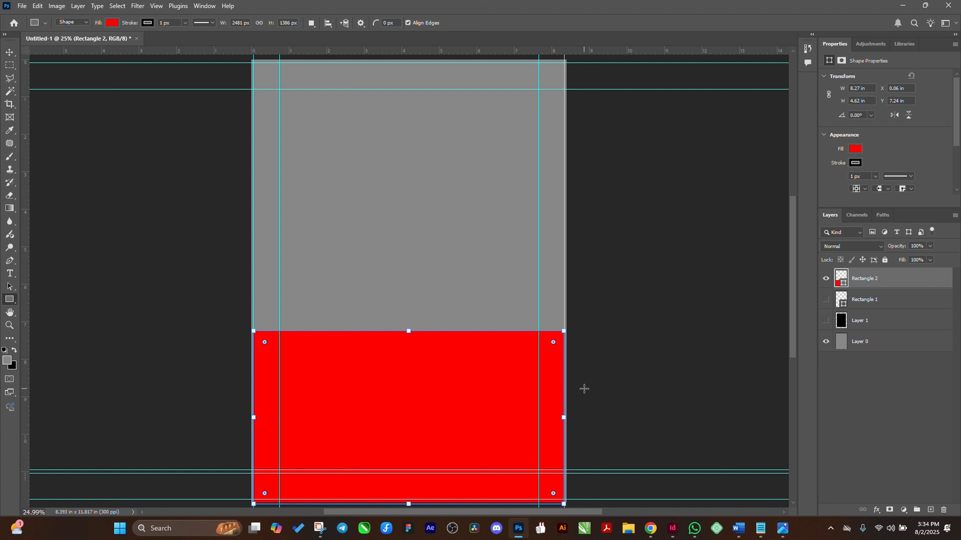
Step: Widen the new red rectangle past both page edges to about 8.51 inches, and show the black rectangle's layer
{"action": "left_click", "coordinate": [10, 52]}
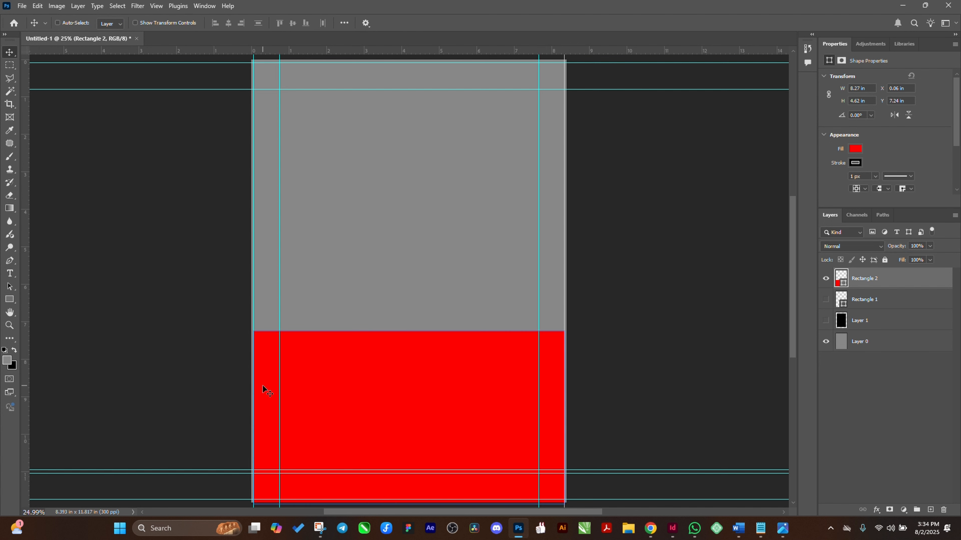
{"action": "key", "text": "ctrl+t"}
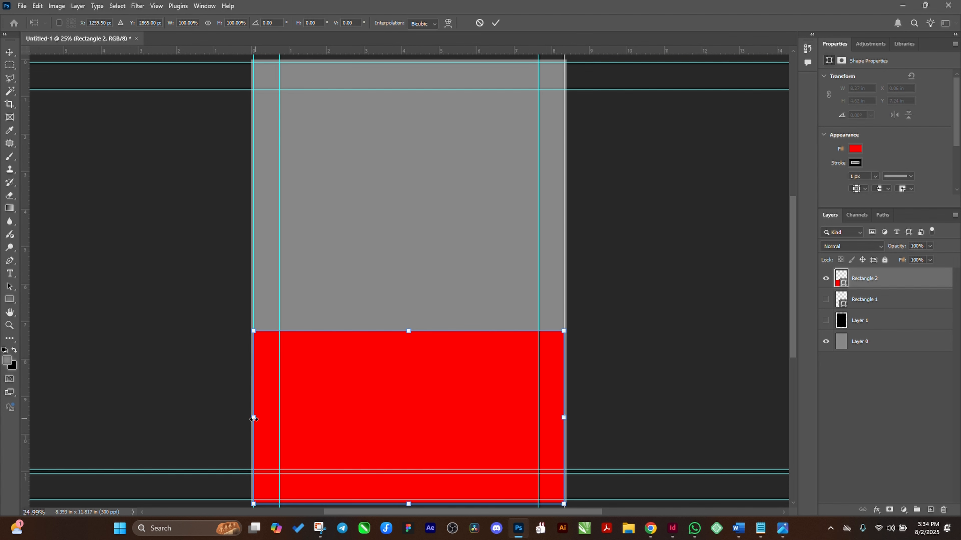
{"action": "left_click_drag", "start_coordinate": [253, 419], "coordinate": [251, 419]}
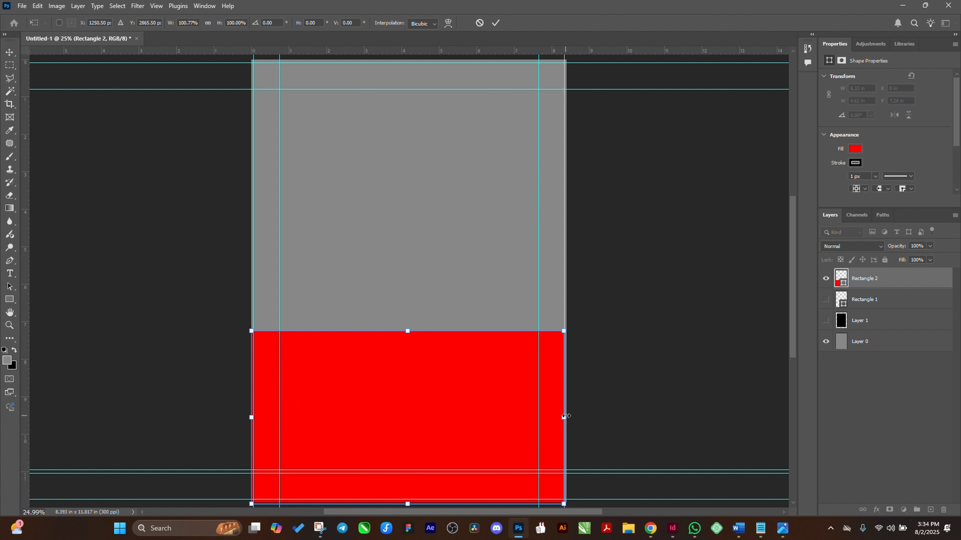
{"action": "left_click_drag", "start_coordinate": [564, 417], "coordinate": [571, 416]}
{"action": "key", "text": "Return"}
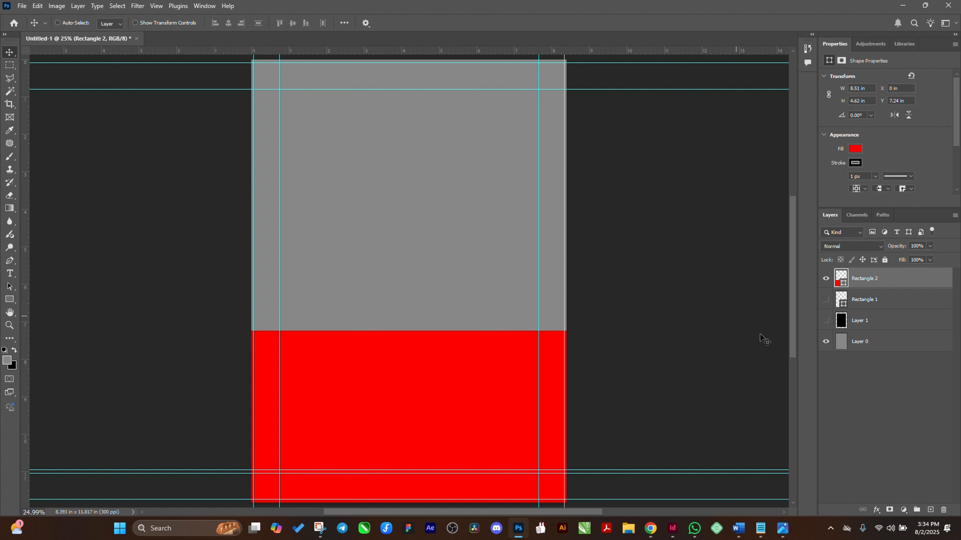
{"action": "left_click", "coordinate": [826, 322]}
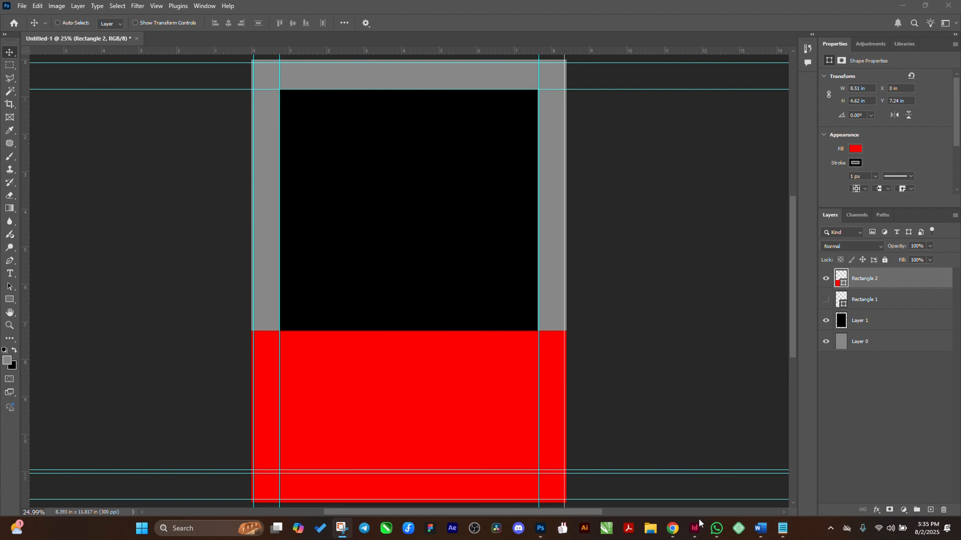
Step: Switch to InDesign and open the recent document 03.indd, dismissing the missing-links notice
{"action": "left_click", "coordinate": [698, 531]}
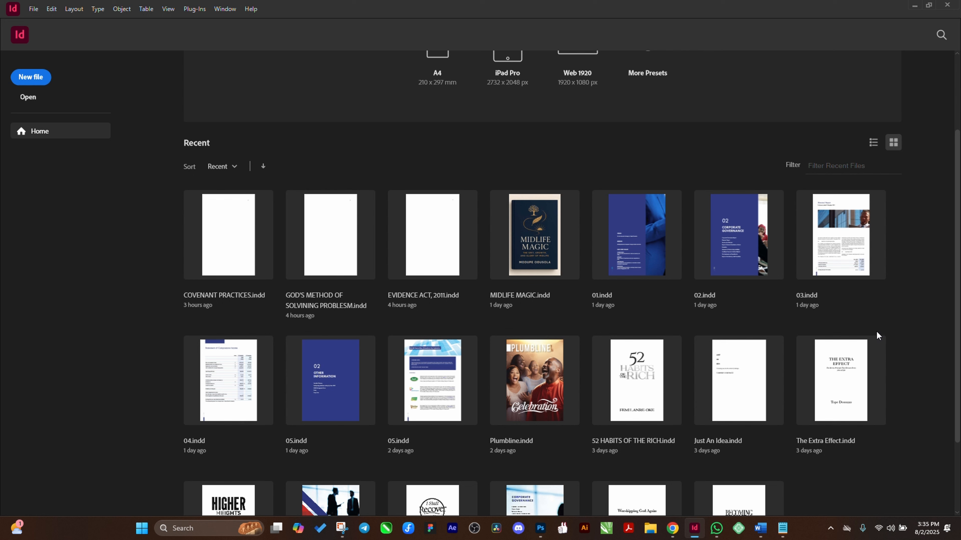
{"action": "left_click", "coordinate": [844, 241]}
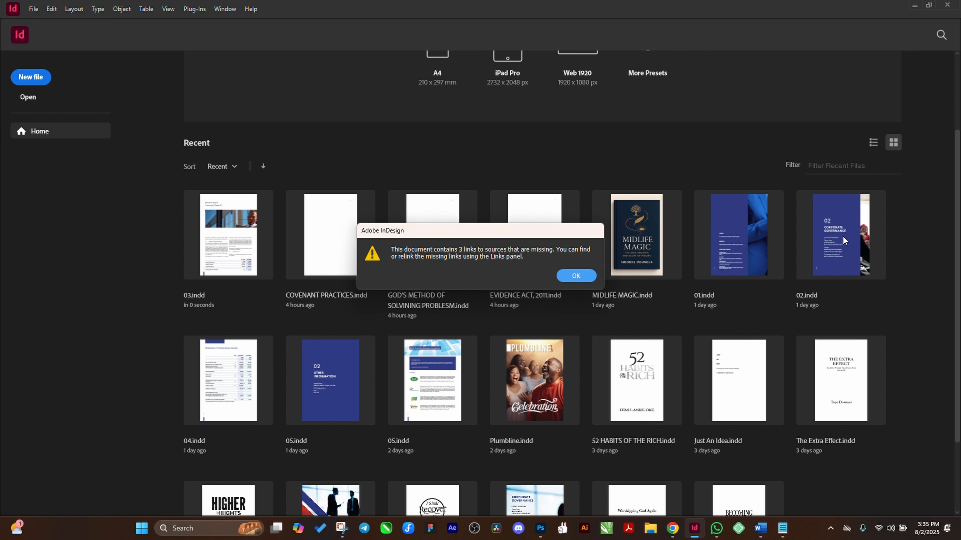
{"action": "left_click", "coordinate": [574, 278]}
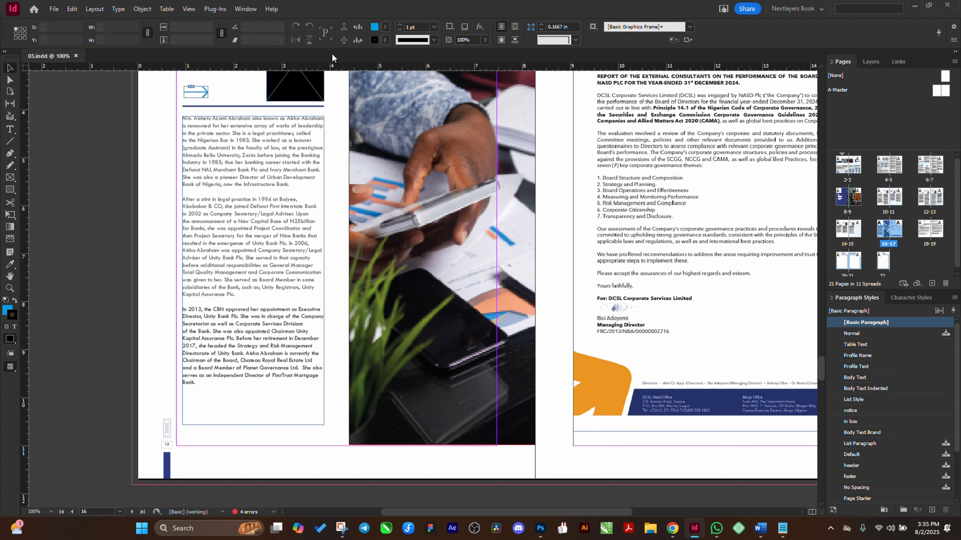
Step: Set the document's display performance to High Quality Display
{"action": "left_click", "coordinate": [246, 10]}
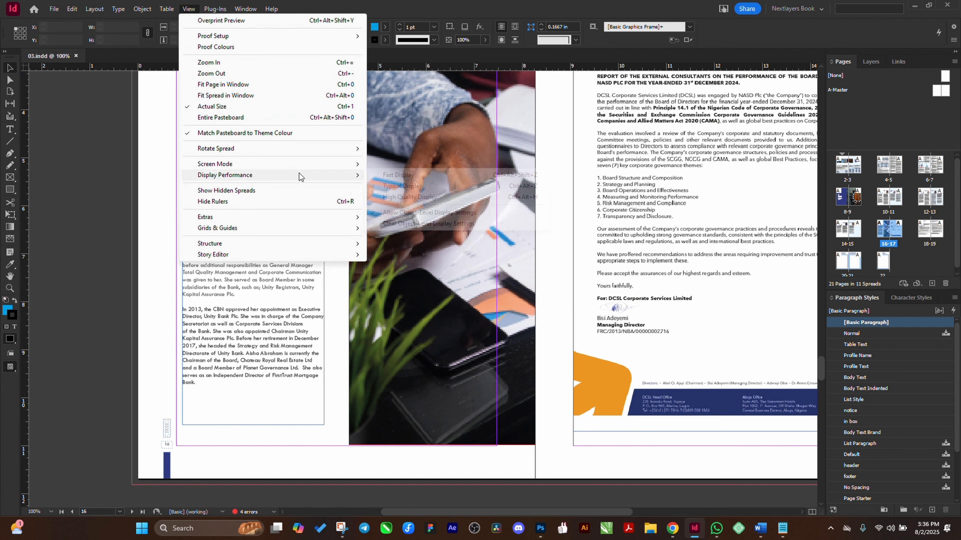
{"action": "mouse_move", "coordinate": [307, 176]}
{"action": "left_click", "coordinate": [414, 200]}
Step: Bring the whole Directors' Report spread into view to examine its bleed, trim and margin lines
{"action": "scroll", "coordinate": [496, 266], "scroll_direction": "up", "scroll_amount": 20}
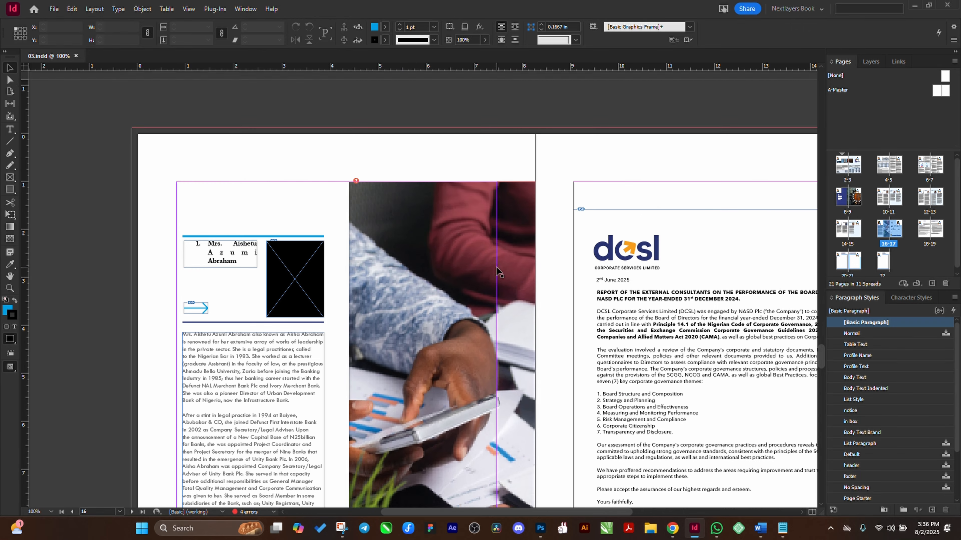
{"action": "scroll", "coordinate": [496, 268], "scroll_direction": "up", "scroll_amount": 3}
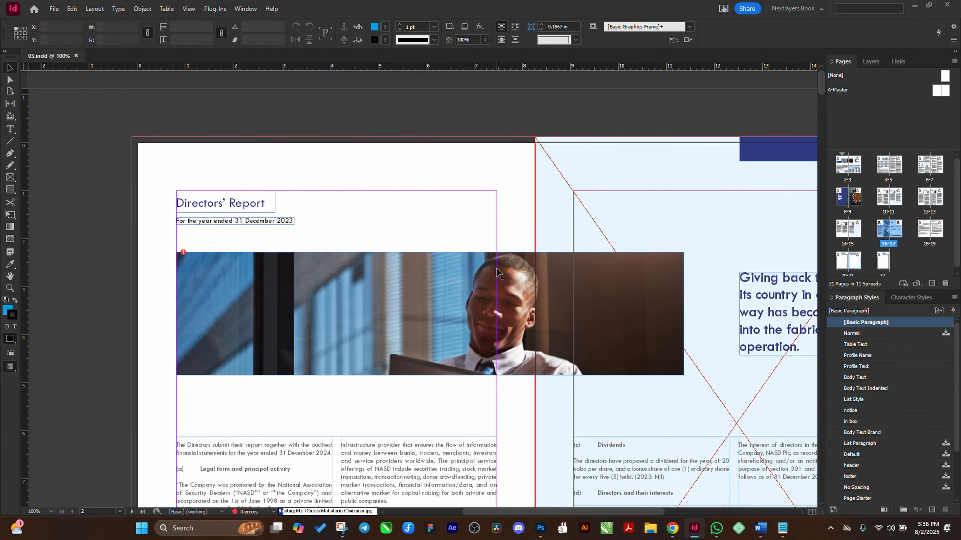
{"action": "scroll", "coordinate": [497, 268], "scroll_direction": "down", "scroll_amount": 2}
{"action": "key", "text": "ctrl+minus"}
{"action": "key", "text": "ctrl+minus"}
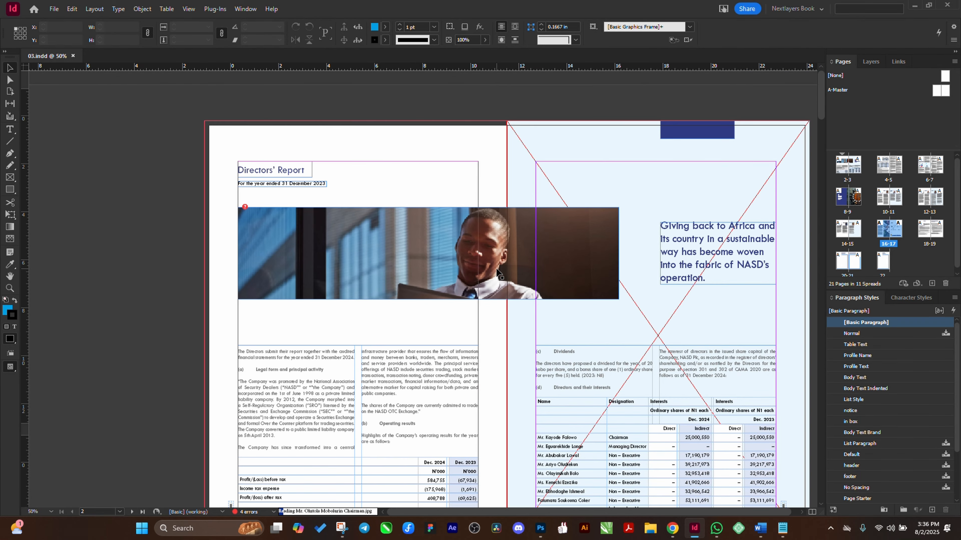
{"action": "key", "text": "z"}
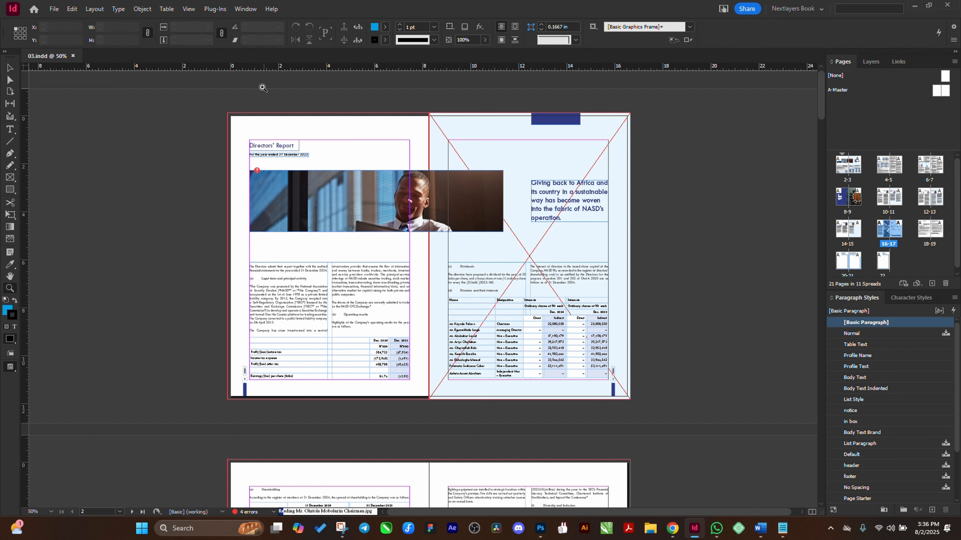
{"action": "left_click_drag", "start_coordinate": [215, 106], "coordinate": [657, 415]}
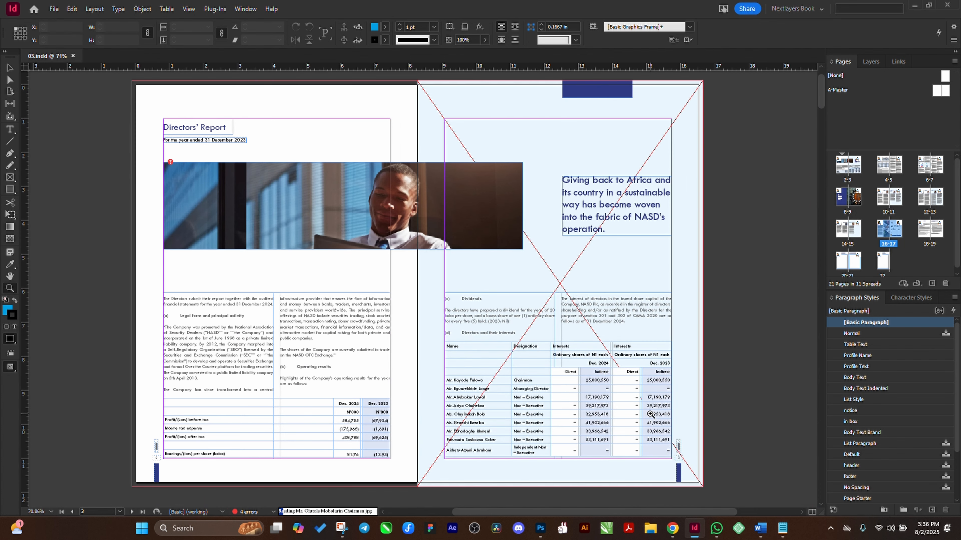
Step: Preview the pages without guides and look through the spreads to examine how backgrounds and images reach the trimmed edges
{"action": "left_click", "coordinate": [9, 68]}
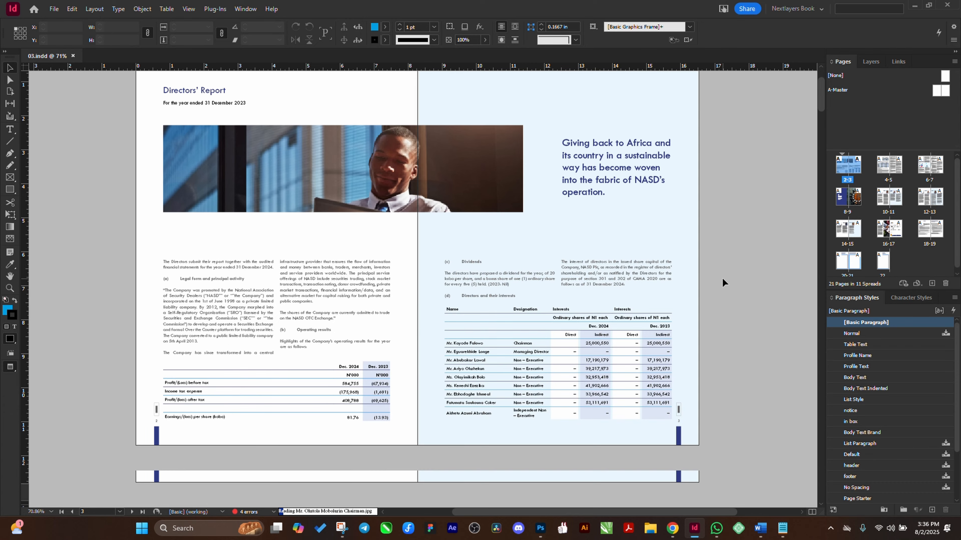
{"action": "scroll", "coordinate": [722, 277], "scroll_direction": "down", "scroll_amount": 10}
{"action": "scroll", "coordinate": [722, 279], "scroll_direction": "down", "scroll_amount": 10}
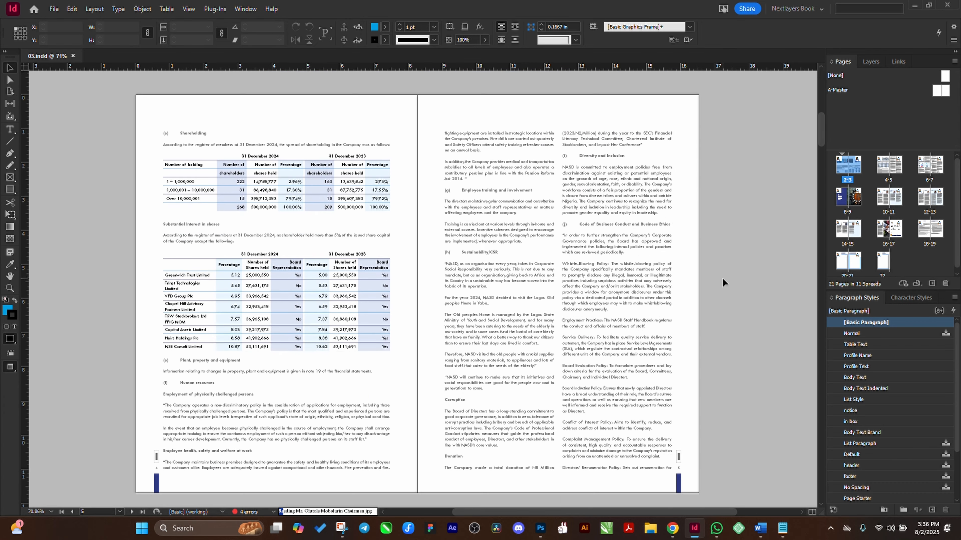
{"action": "scroll", "coordinate": [722, 279], "scroll_direction": "down", "scroll_amount": 20}
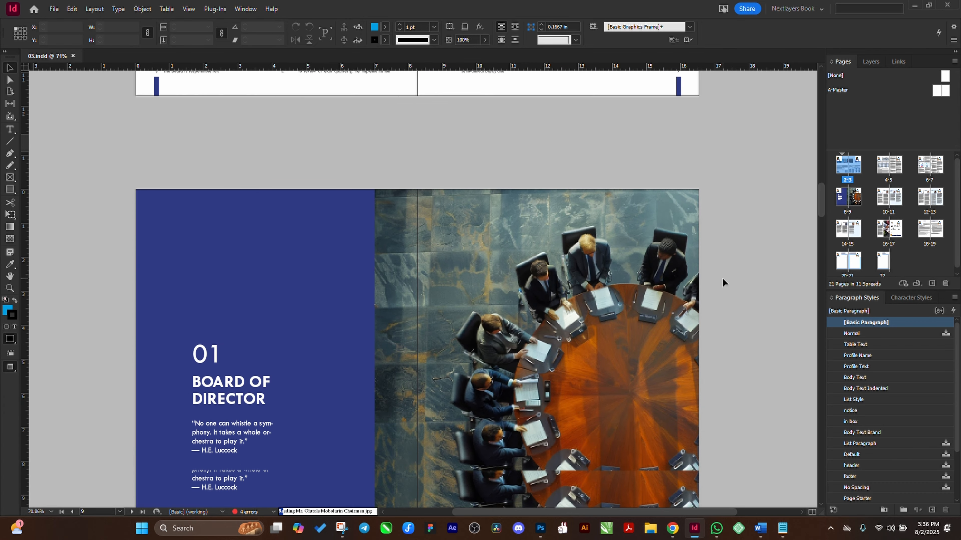
{"action": "scroll", "coordinate": [723, 283], "scroll_direction": "up", "scroll_amount": 20}
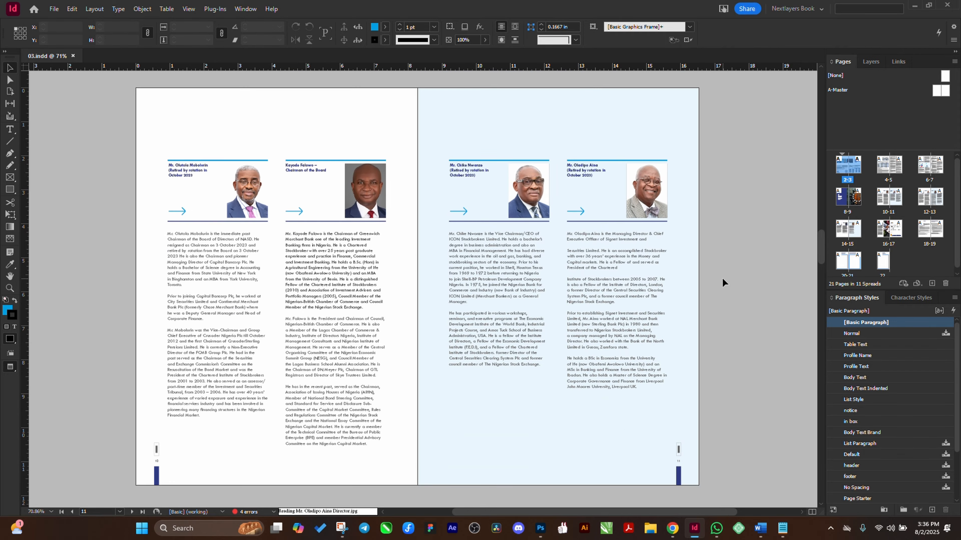
{"action": "scroll", "coordinate": [722, 283], "scroll_direction": "up", "scroll_amount": 15}
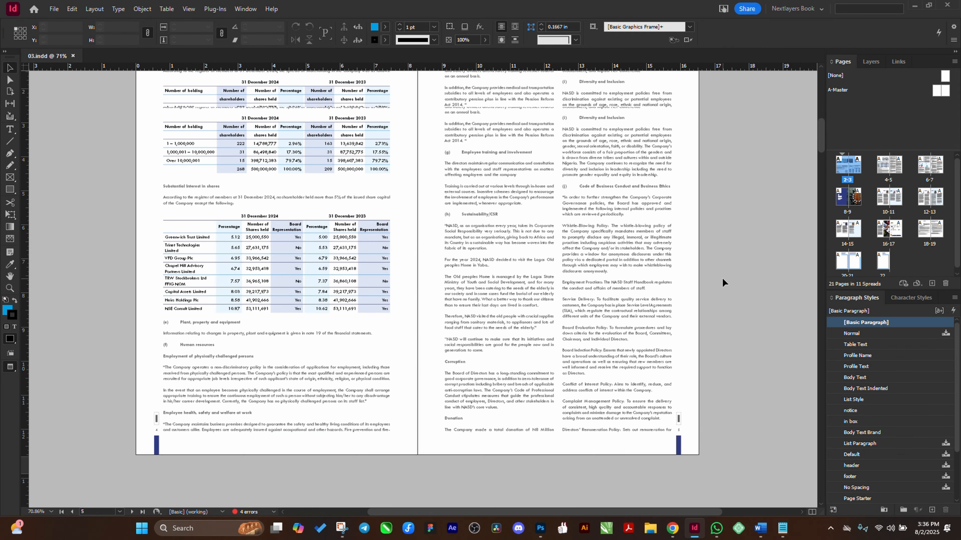
Step: Return to the normal view with guides and examine the bleed and margin lines around the Directors' Report page up close
{"action": "key", "text": "w"}
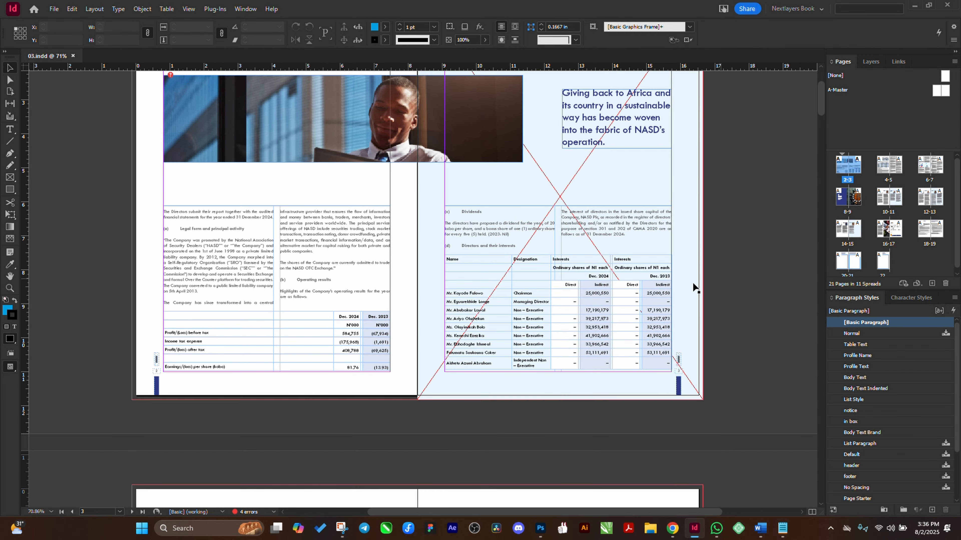
{"action": "scroll", "coordinate": [361, 294], "scroll_direction": "up", "scroll_amount": 3}
{"action": "key", "text": "z"}
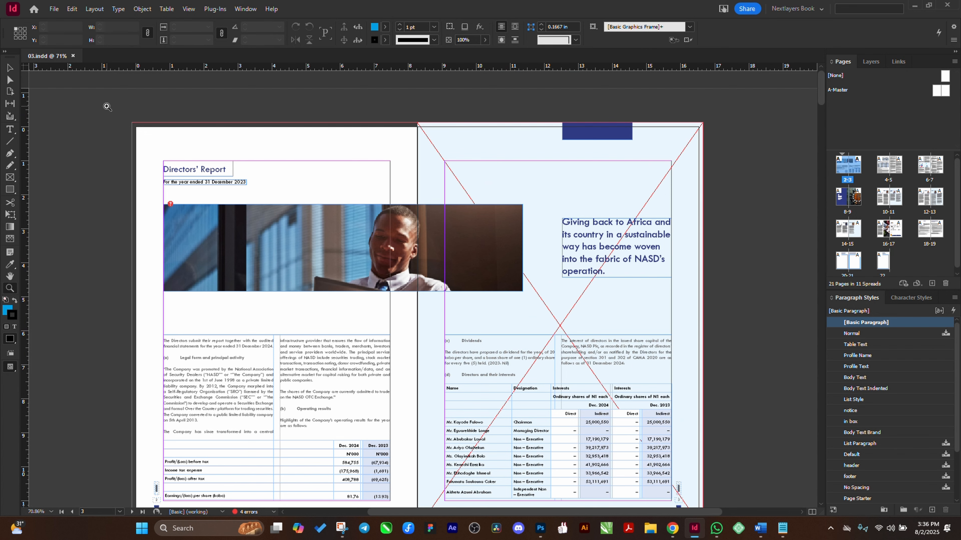
{"action": "left_click_drag", "start_coordinate": [107, 107], "coordinate": [449, 203]}
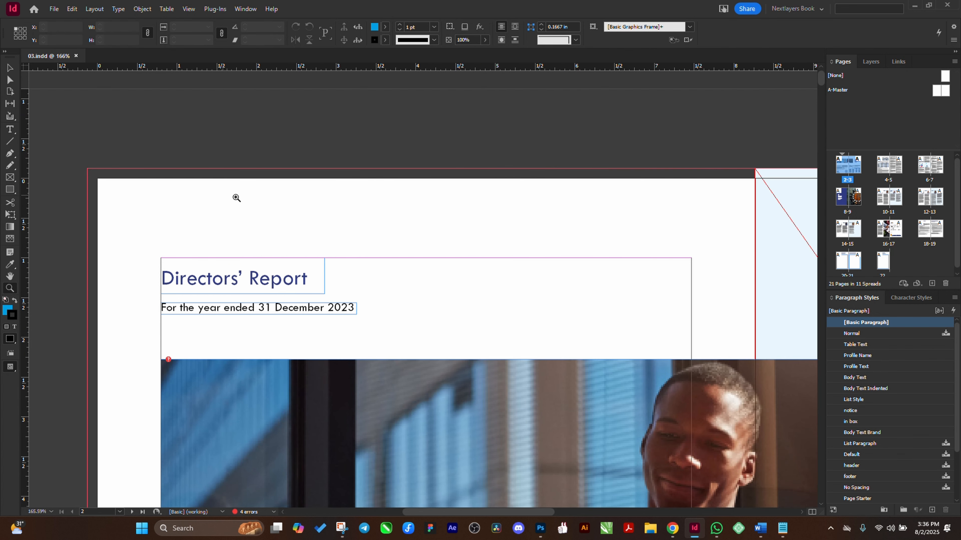
{"action": "scroll", "coordinate": [239, 228], "scroll_direction": "down", "scroll_amount": 1}
{"action": "scroll", "coordinate": [239, 228], "scroll_direction": "down", "scroll_amount": 8}
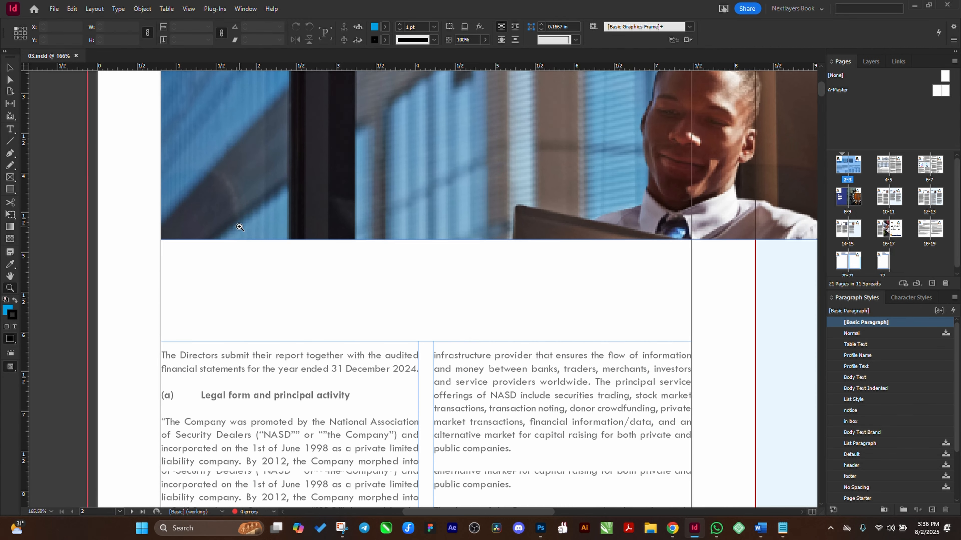
{"action": "scroll", "coordinate": [240, 221], "scroll_direction": "up", "scroll_amount": 8}
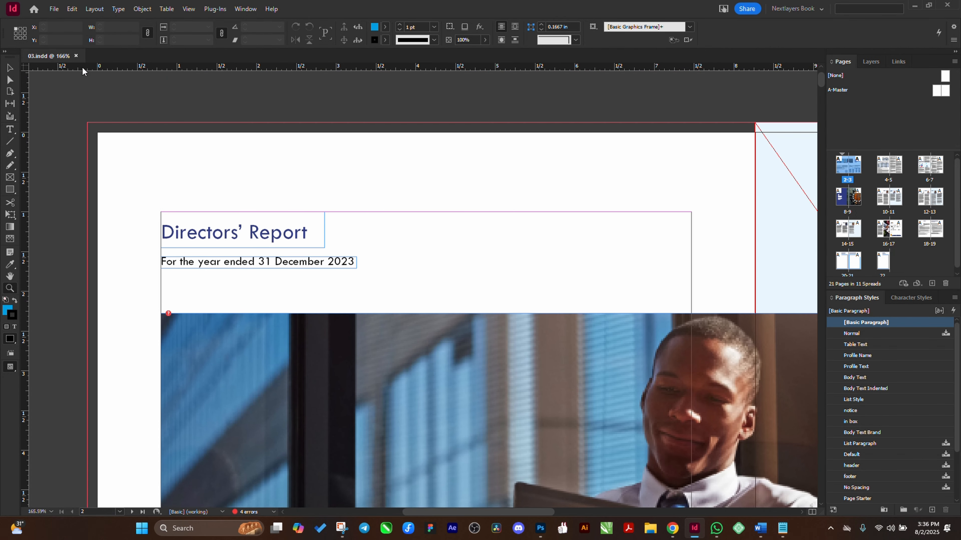
Step: Close 03.indd and start a new document from the A4 print preset with its units set to Inches
{"action": "left_click", "coordinate": [75, 55]}
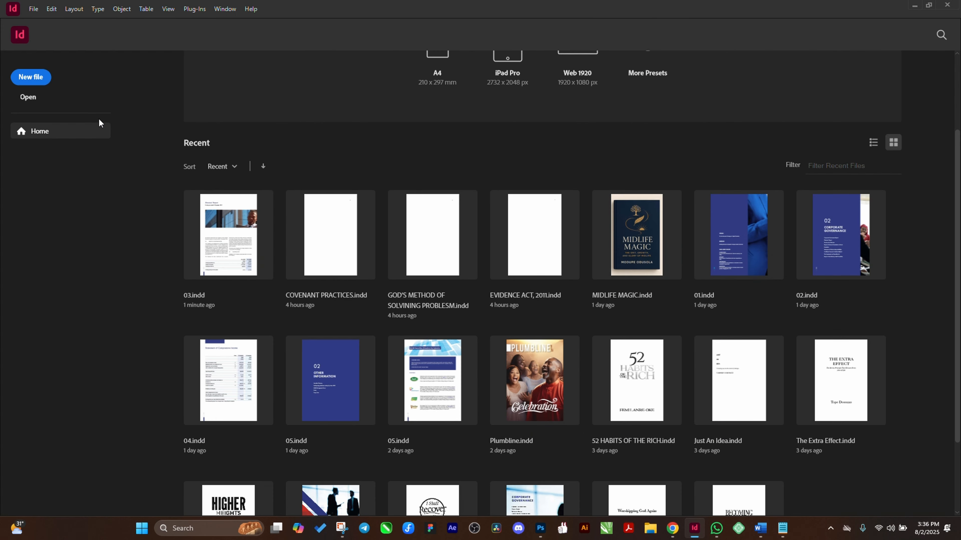
{"action": "left_click", "coordinate": [40, 78]}
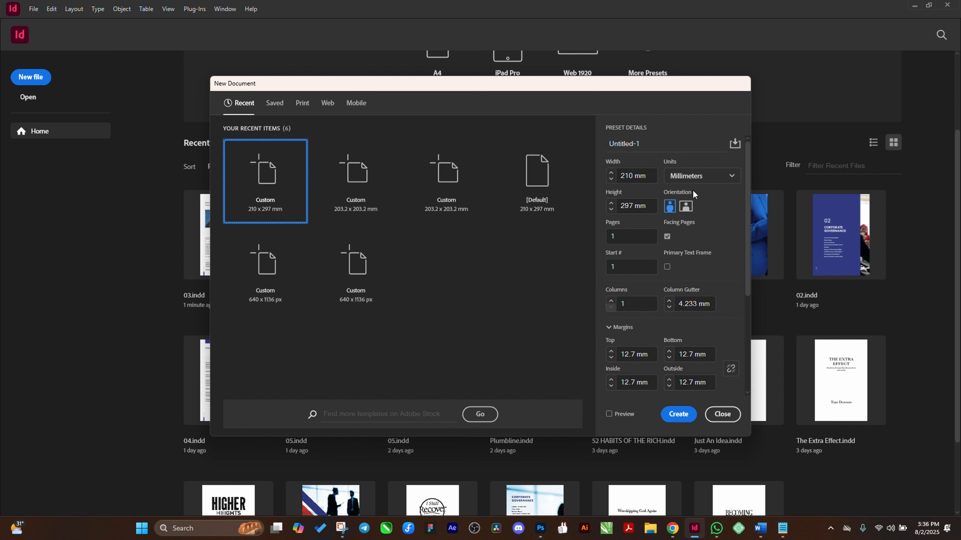
{"action": "left_click", "coordinate": [301, 102]}
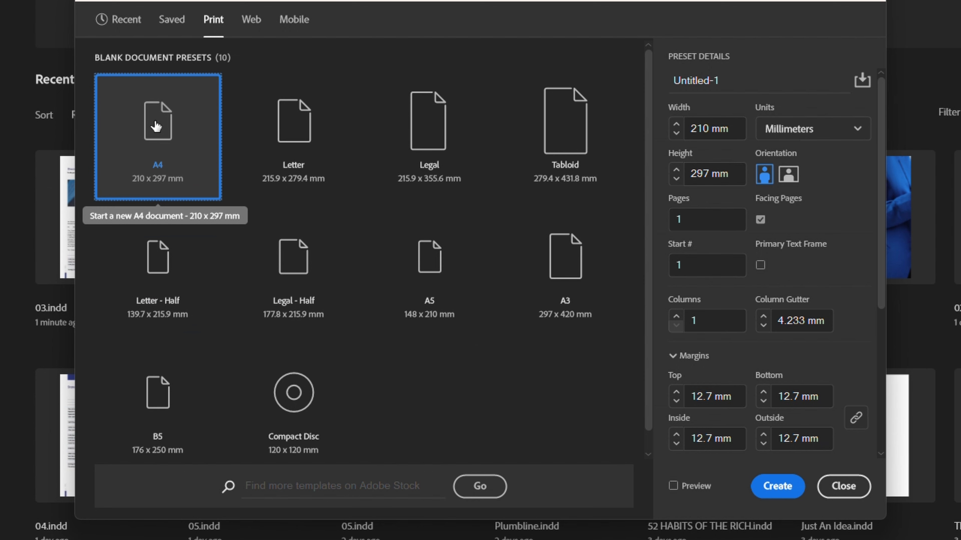
{"action": "left_click", "coordinate": [805, 133]}
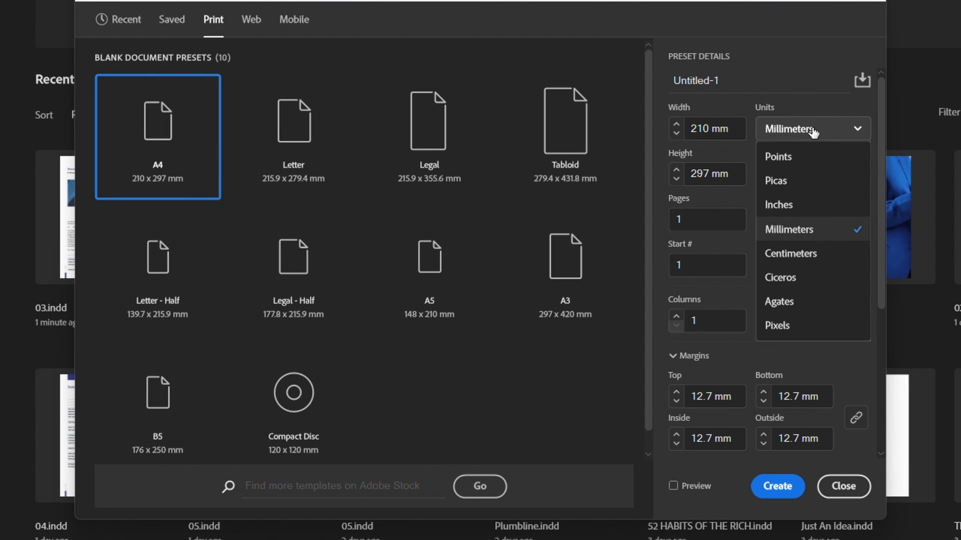
{"action": "left_click", "coordinate": [814, 204]}
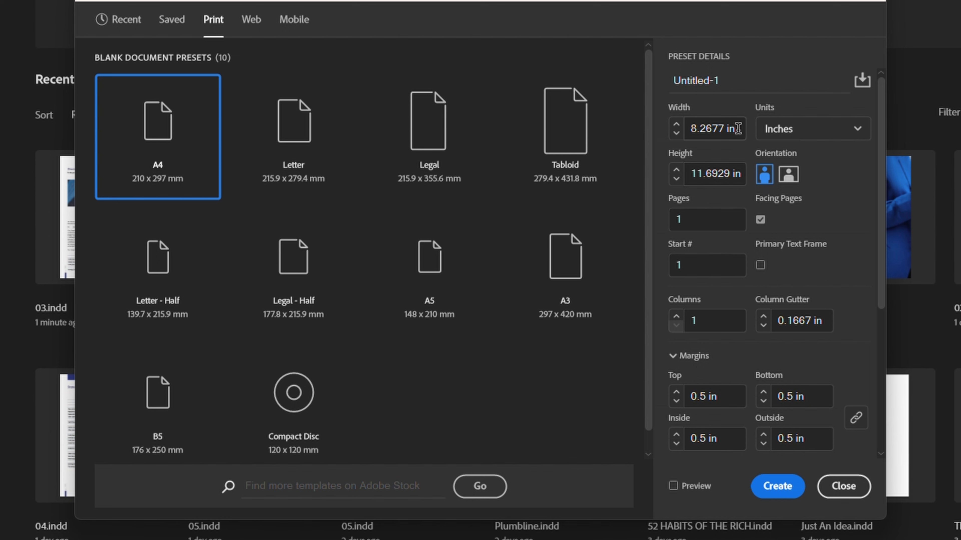
Step: Set the bleed to 0.125 in on all sides and create the A4 document
{"action": "scroll", "coordinate": [852, 353], "scroll_direction": "down", "scroll_amount": 2}
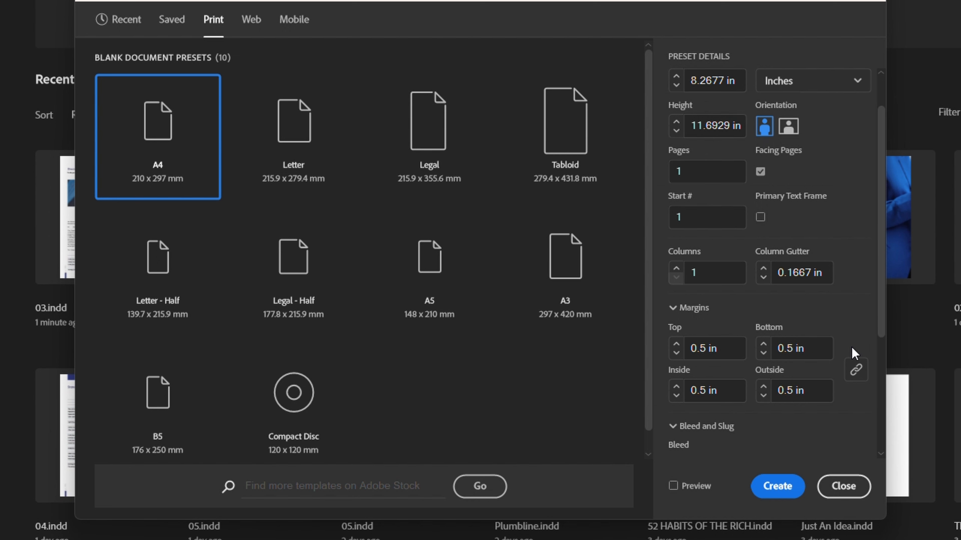
{"action": "scroll", "coordinate": [852, 353], "scroll_direction": "down", "scroll_amount": 3}
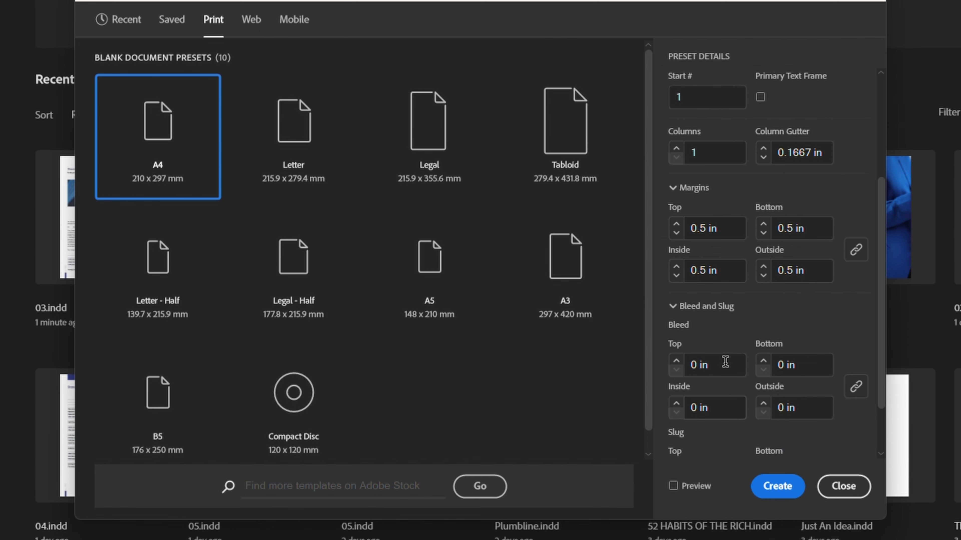
{"action": "left_click", "coordinate": [725, 364]}
{"action": "double_click", "coordinate": [726, 363]}
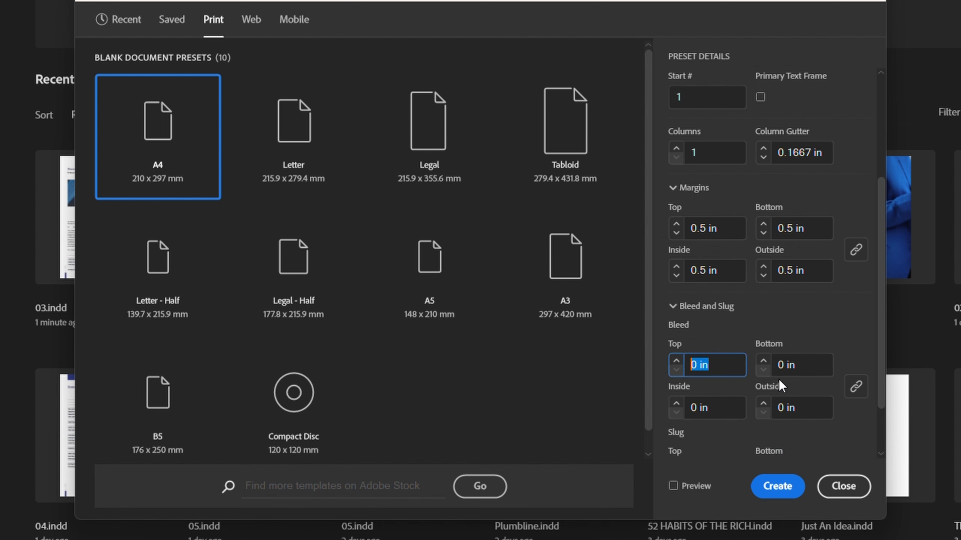
{"action": "type", "text": "0.125"}
{"action": "key", "text": "Tab"}
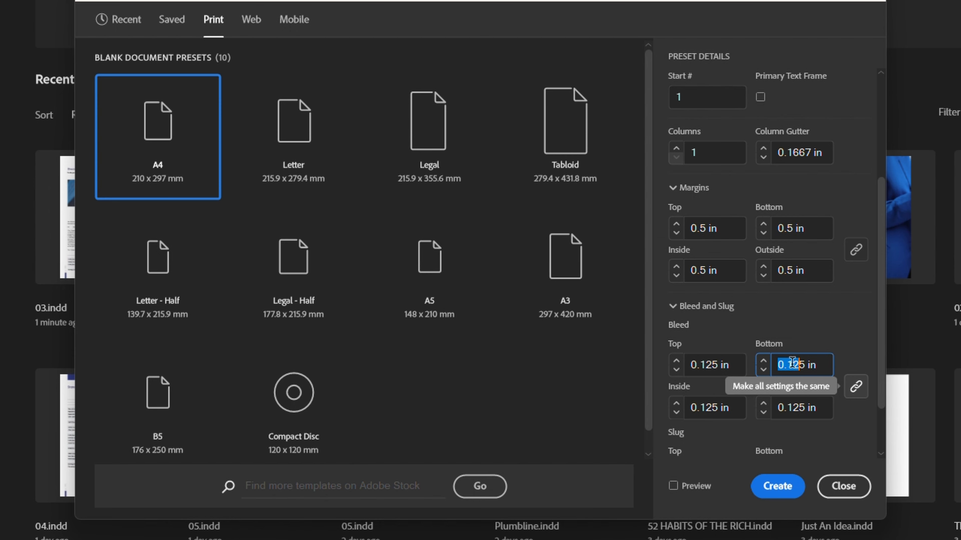
{"action": "left_click", "coordinate": [712, 365]}
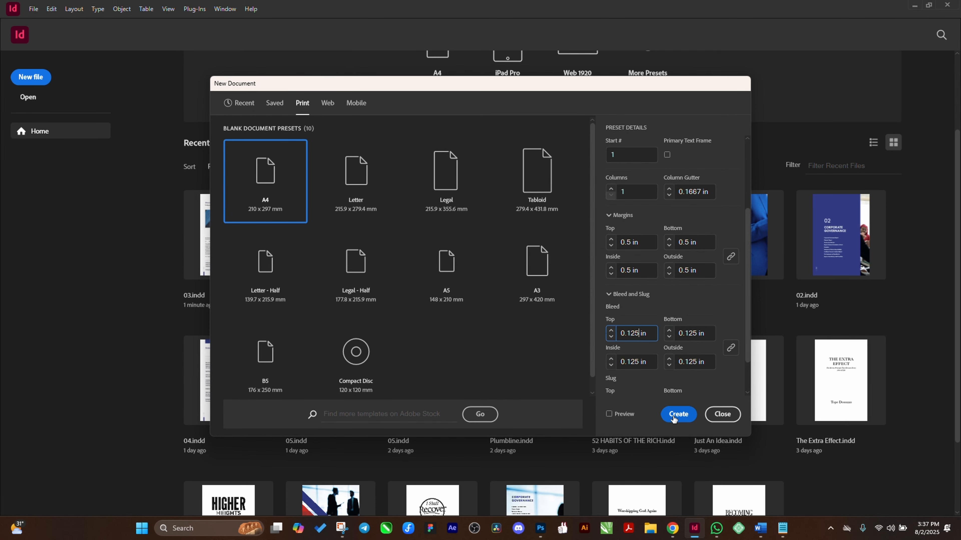
{"action": "left_click", "coordinate": [700, 430]}
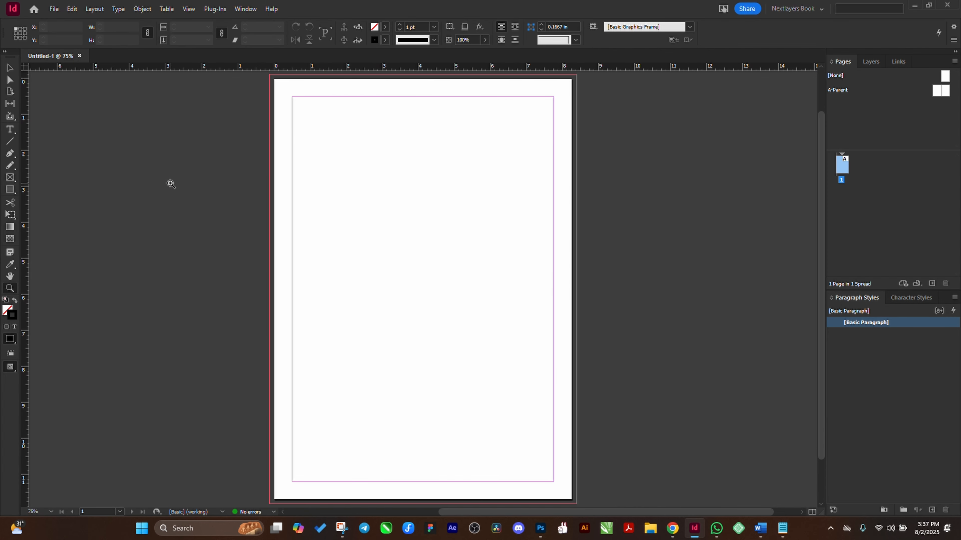
Step: On the A-Parent spread, set the margins to 0.8 in at the top and 0.7 in for bottom, inside and outside
{"action": "left_click", "coordinate": [11, 68]}
{"action": "double_click", "coordinate": [841, 90]}
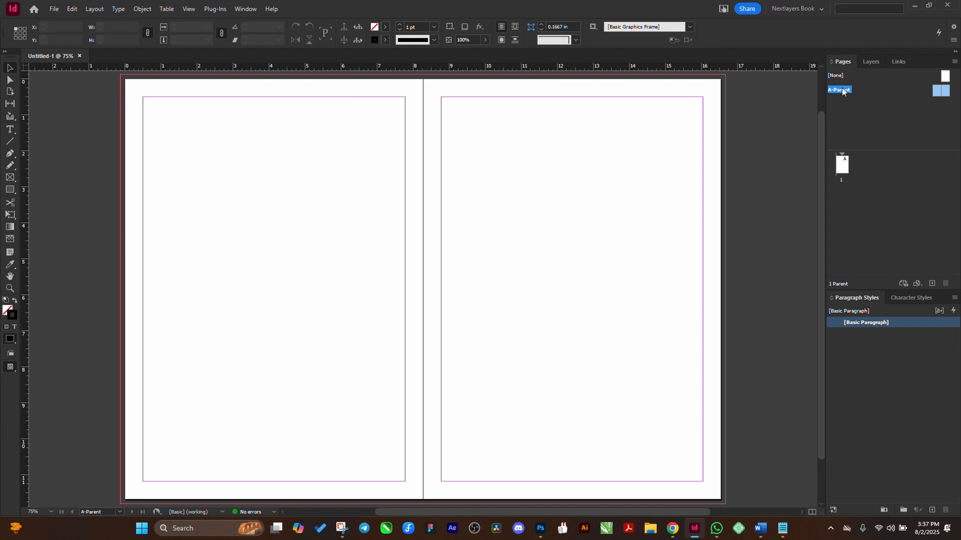
{"action": "left_click", "coordinate": [97, 10]}
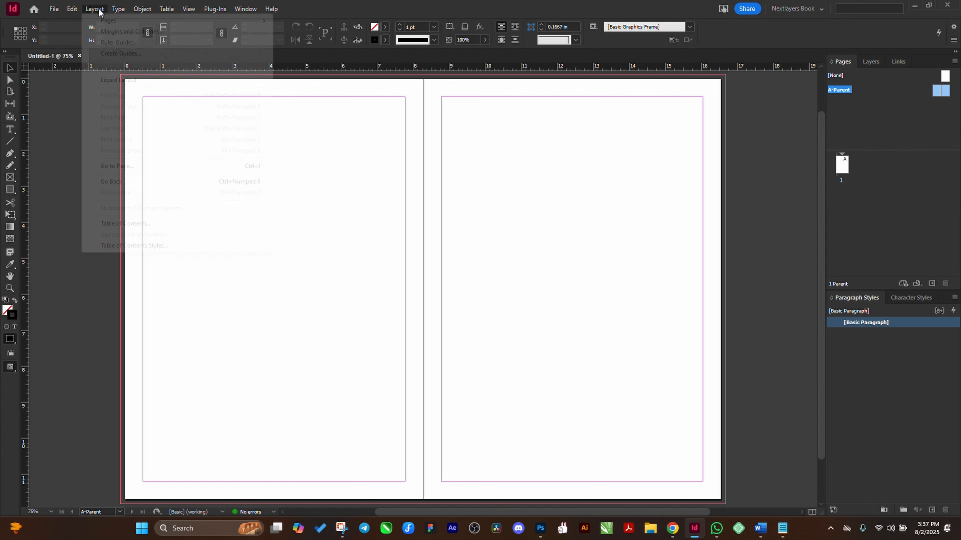
{"action": "left_click", "coordinate": [128, 31]}
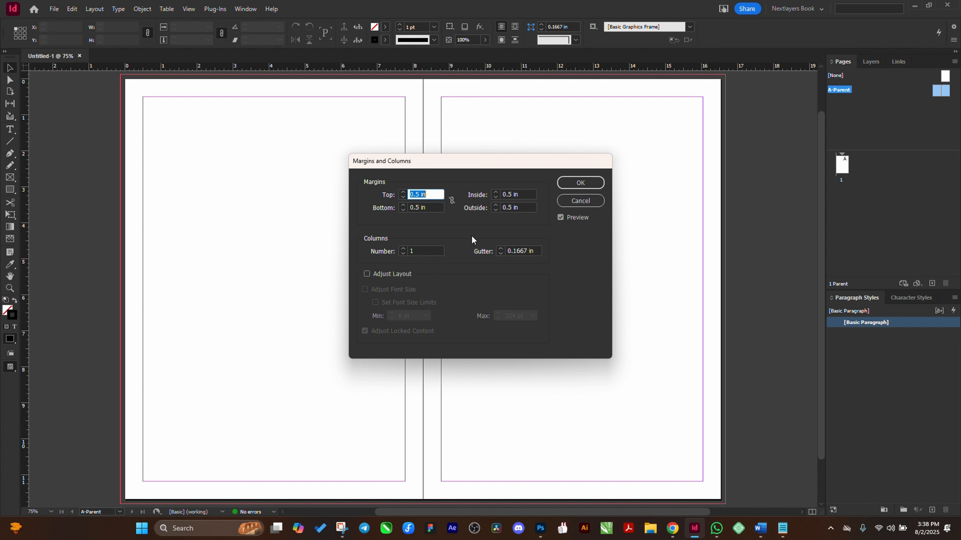
{"action": "type", "text": "0.8"}
{"action": "key", "text": "Tab"}
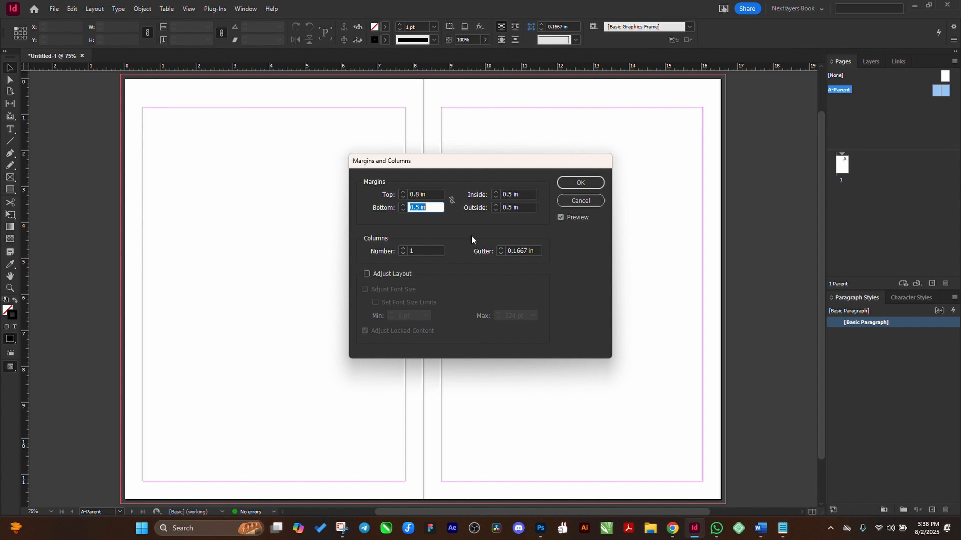
{"action": "type", "text": "0.7"}
{"action": "key", "text": "Tab"}
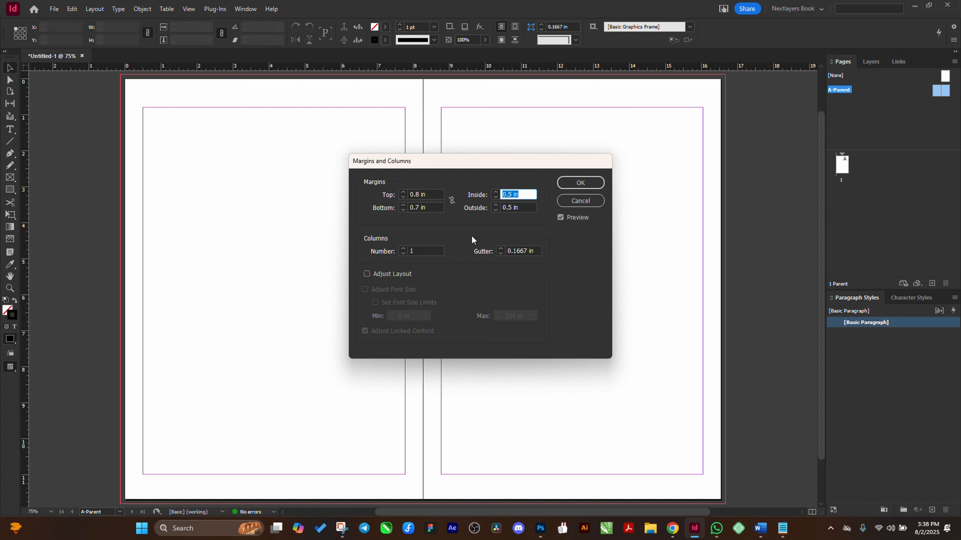
{"action": "type", "text": "0.7"}
{"action": "key", "text": "Tab"}
{"action": "type", "text": "0.7"}
{"action": "key", "text": "Tab"}
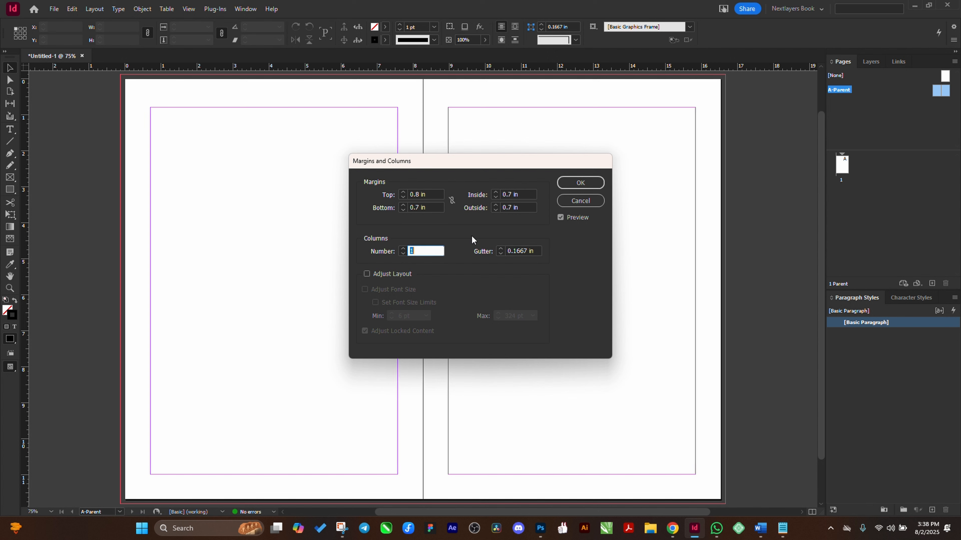
Step: Keep the inside margin at 0.7 in, set the outside margin to 0.75 in and apply the margin settings
{"action": "left_click", "coordinate": [517, 195]}
{"action": "type", "text": "0."}
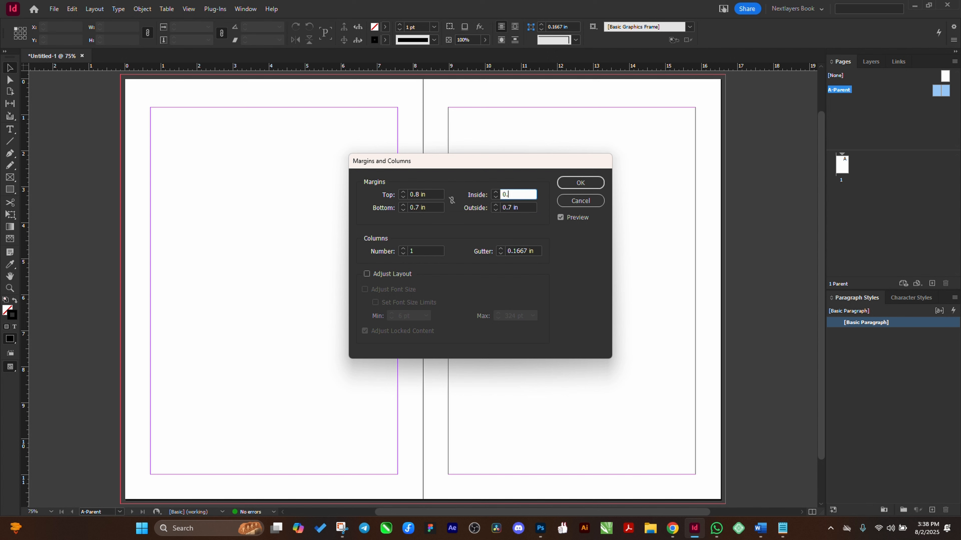
{"action": "left_click", "coordinate": [500, 207]}
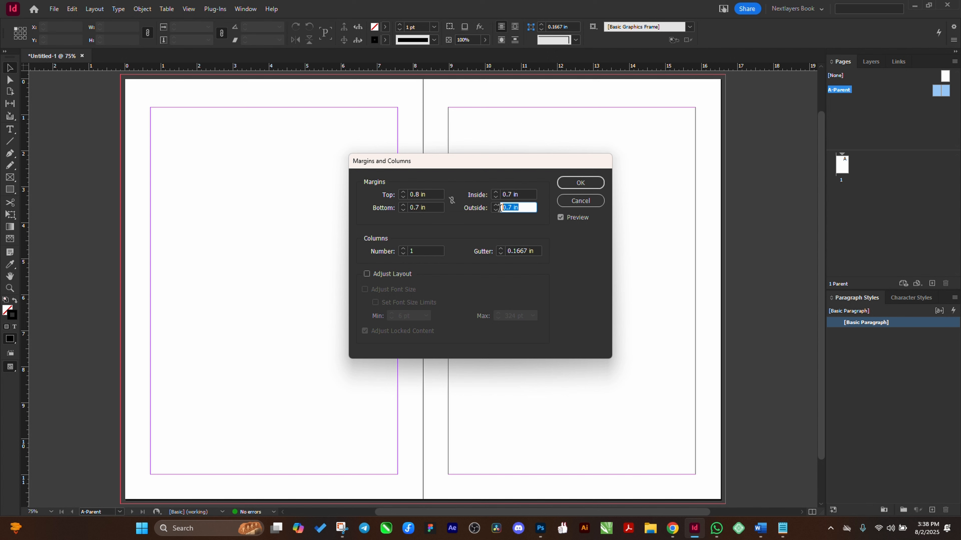
{"action": "type", "text": "0.75"}
{"action": "key", "text": "Tab"}
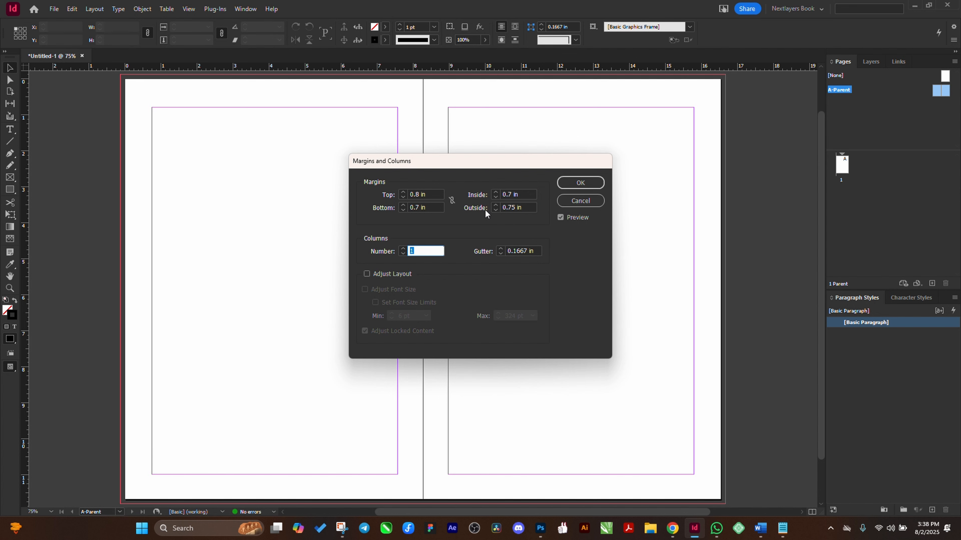
{"action": "left_click", "coordinate": [585, 181]}
Step: On page 1, draw a frame about 6.82 x 5.69 in within the upper margins and one about 8.52 x 5.13 in below reaching the bleed
{"action": "double_click", "coordinate": [841, 181]}
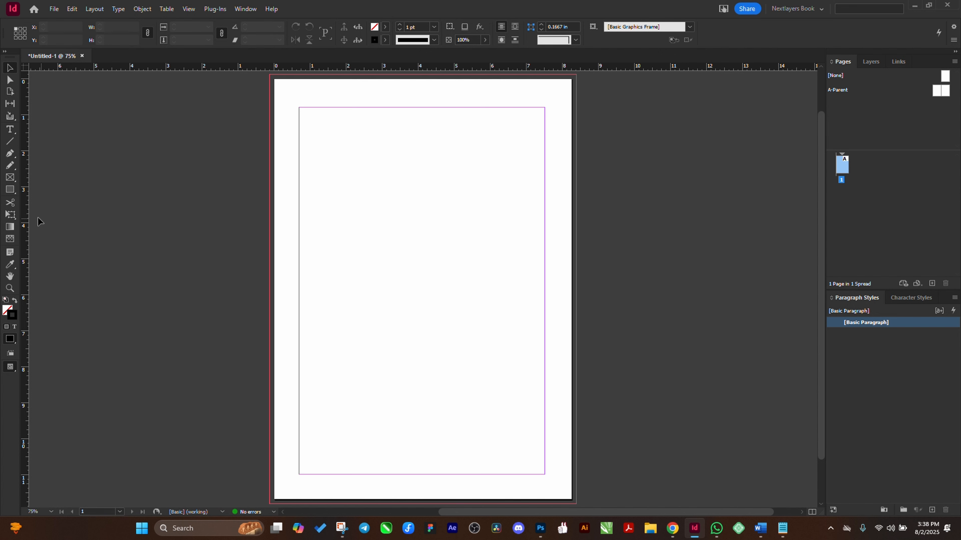
{"action": "left_click", "coordinate": [11, 178]}
{"action": "left_click_drag", "start_coordinate": [299, 108], "coordinate": [545, 313]}
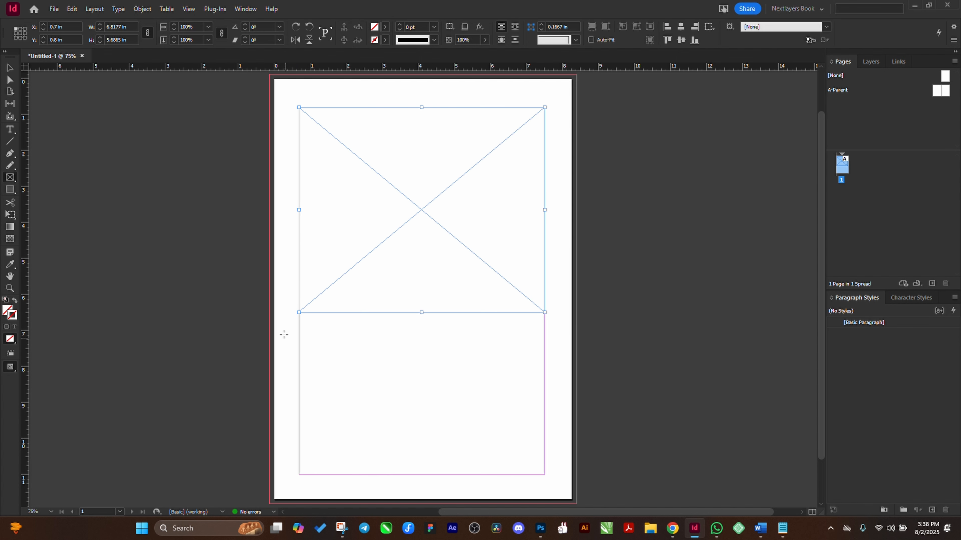
{"action": "left_click_drag", "start_coordinate": [269, 320], "coordinate": [577, 504]}
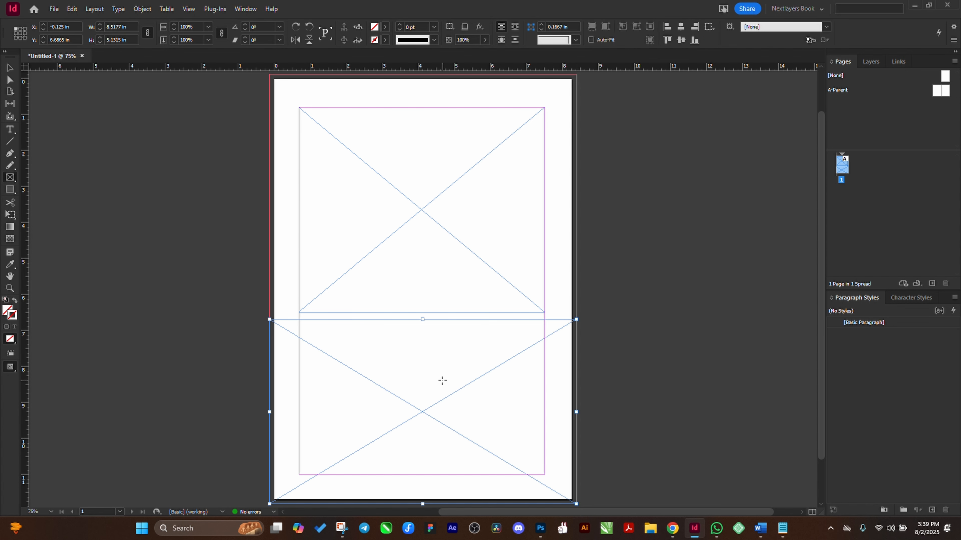
{"action": "key", "text": "ctrl+d"}
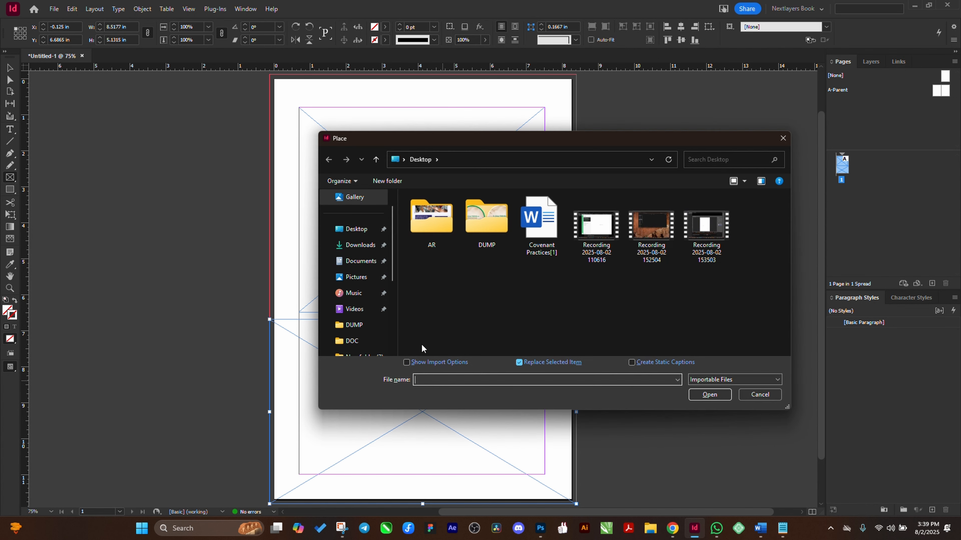
{"action": "double_click", "coordinate": [423, 224]}
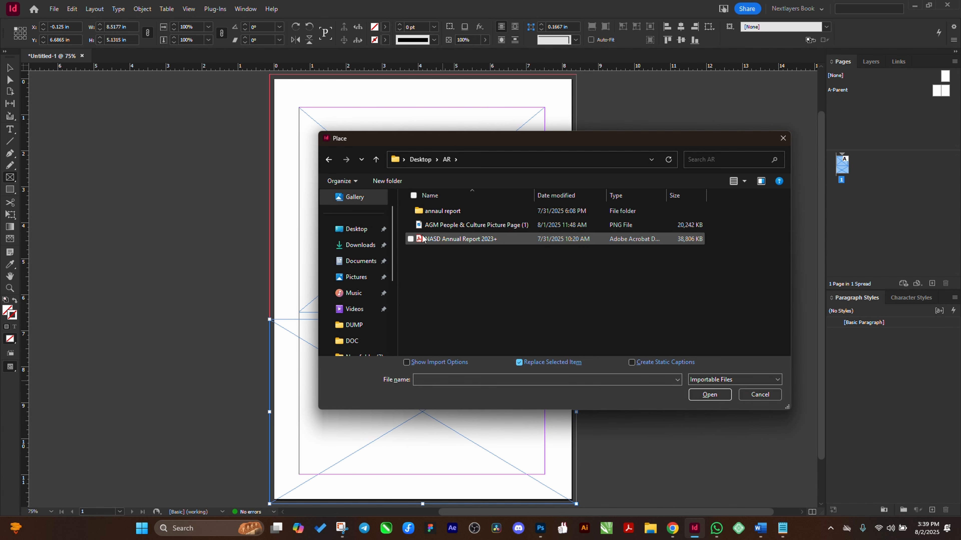
{"action": "left_click", "coordinate": [367, 250]}
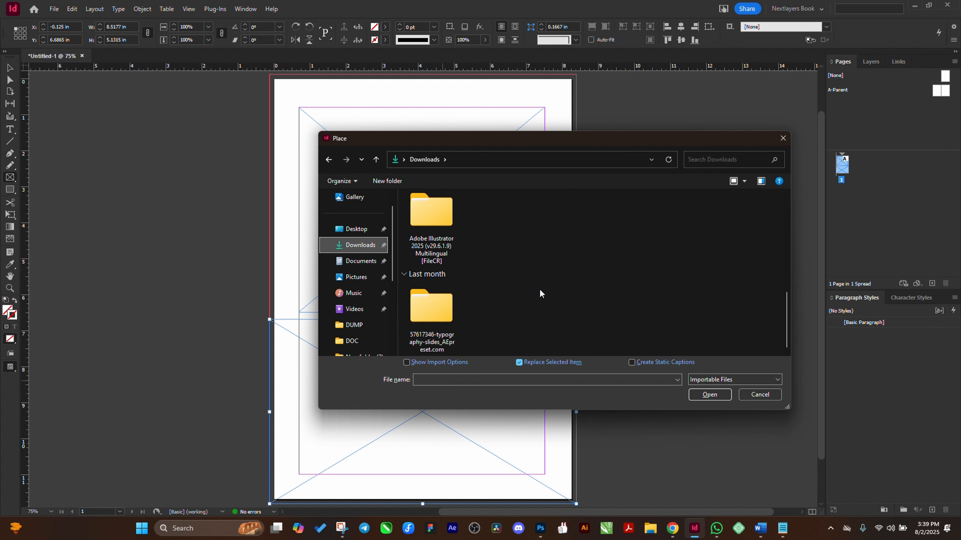
{"action": "left_click", "coordinate": [355, 197]}
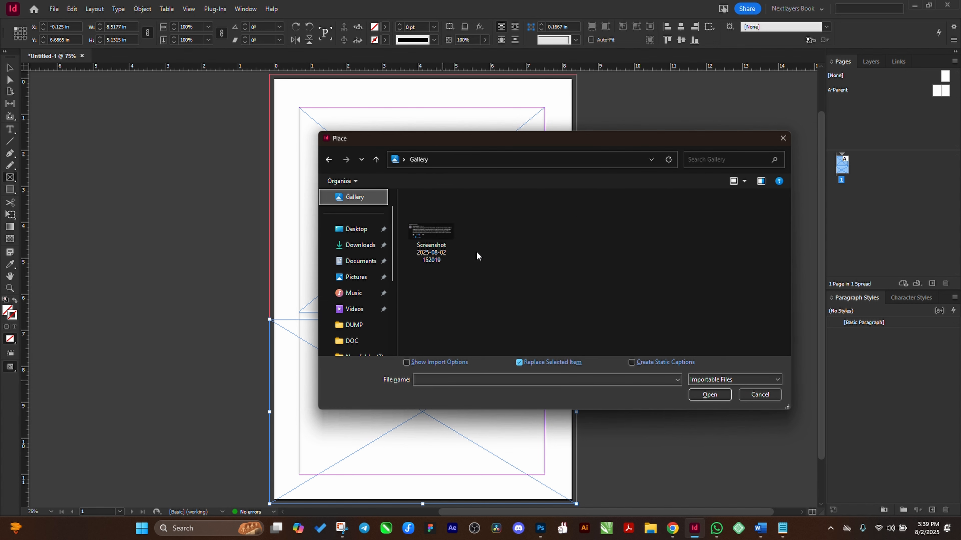
{"action": "left_click", "coordinate": [760, 394]}
Step: Place the photo of two people working at a desk from the Downloads folder so it fills the lower frame
{"action": "left_click", "coordinate": [10, 68]}
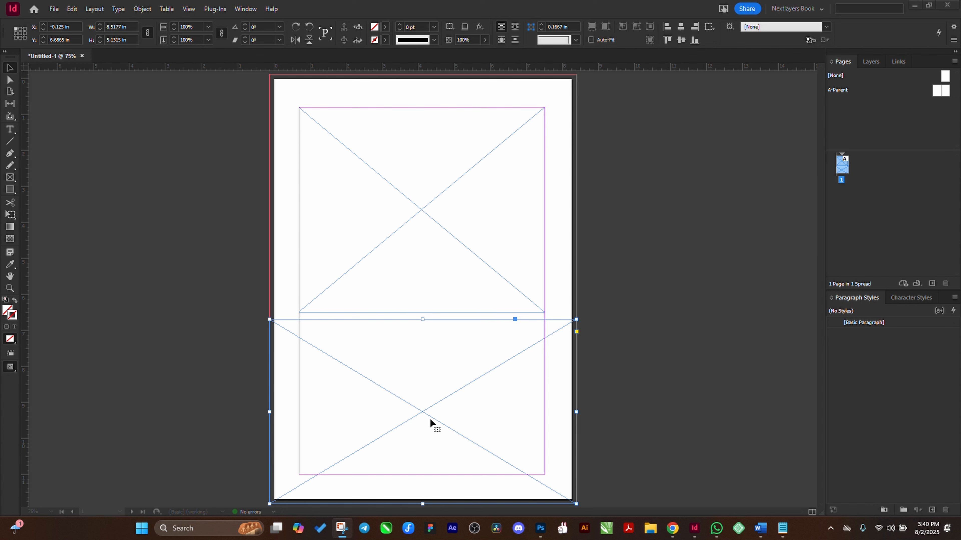
{"action": "left_click", "coordinate": [403, 348]}
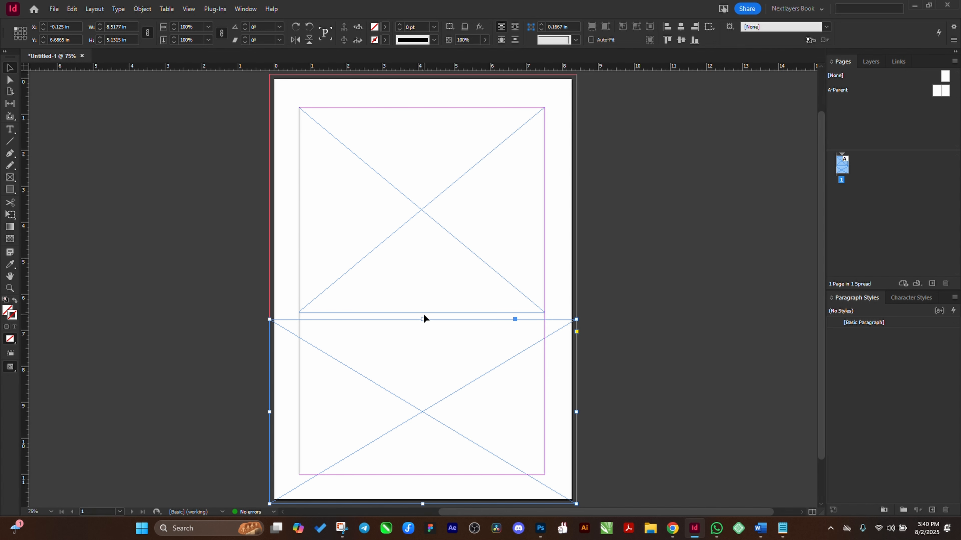
{"action": "key", "text": "ctrl+d"}
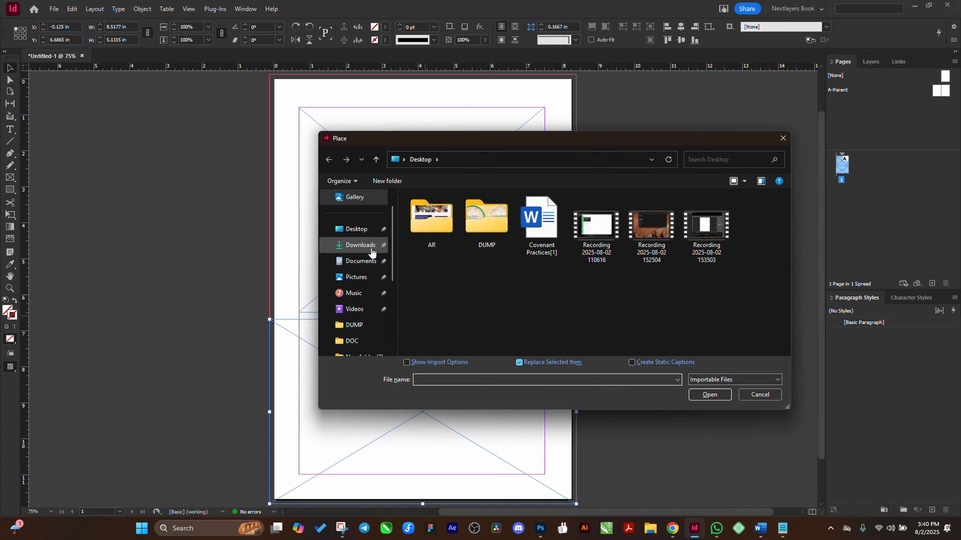
{"action": "left_click", "coordinate": [371, 246]}
{"action": "double_click", "coordinate": [430, 238]}
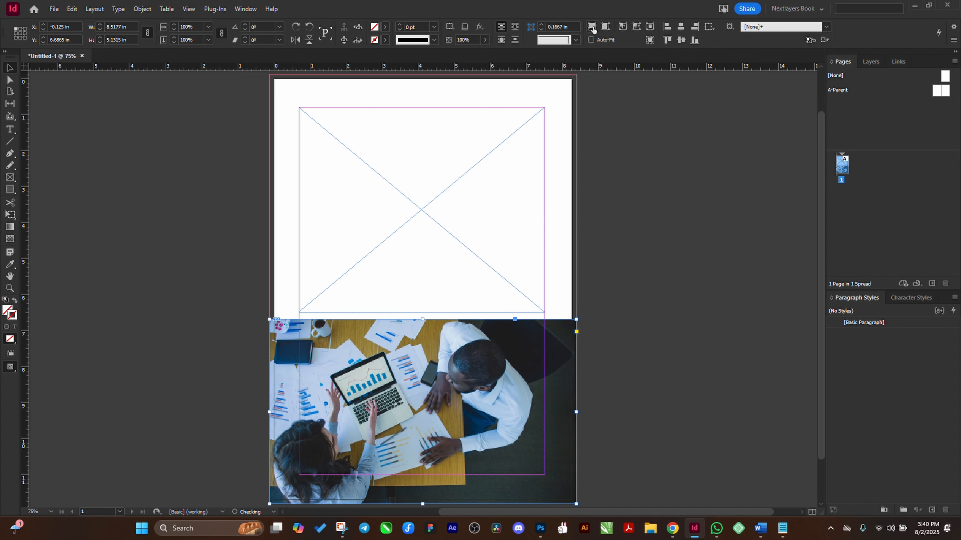
Step: Set the display performance to High Quality Display and deselect the photo frame
{"action": "left_click", "coordinate": [190, 9]}
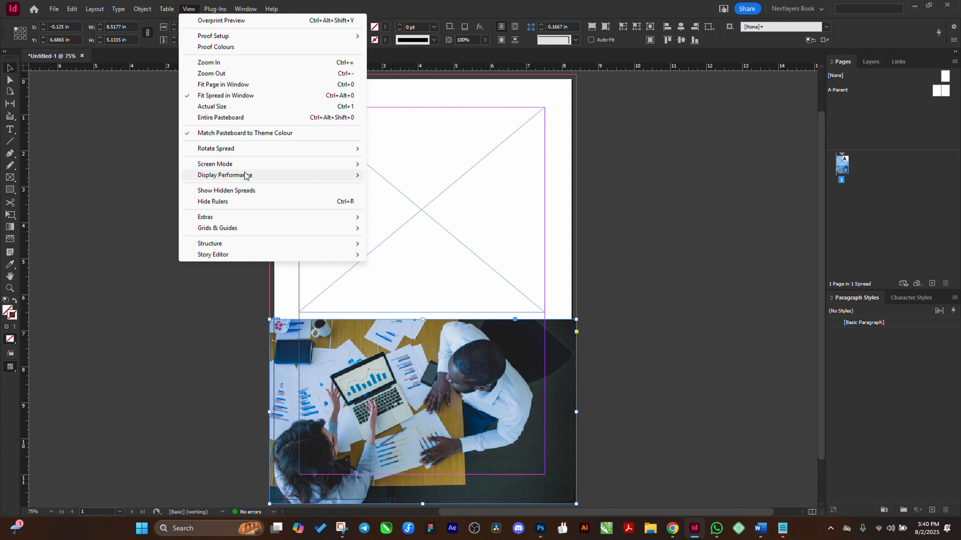
{"action": "mouse_move", "coordinate": [249, 176]}
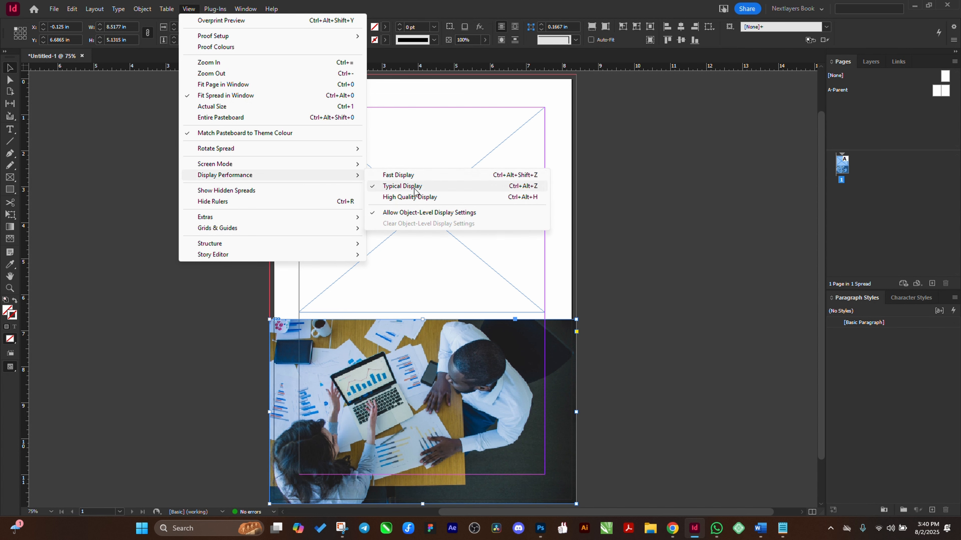
{"action": "left_click", "coordinate": [414, 197]}
{"action": "left_click", "coordinate": [673, 267]}
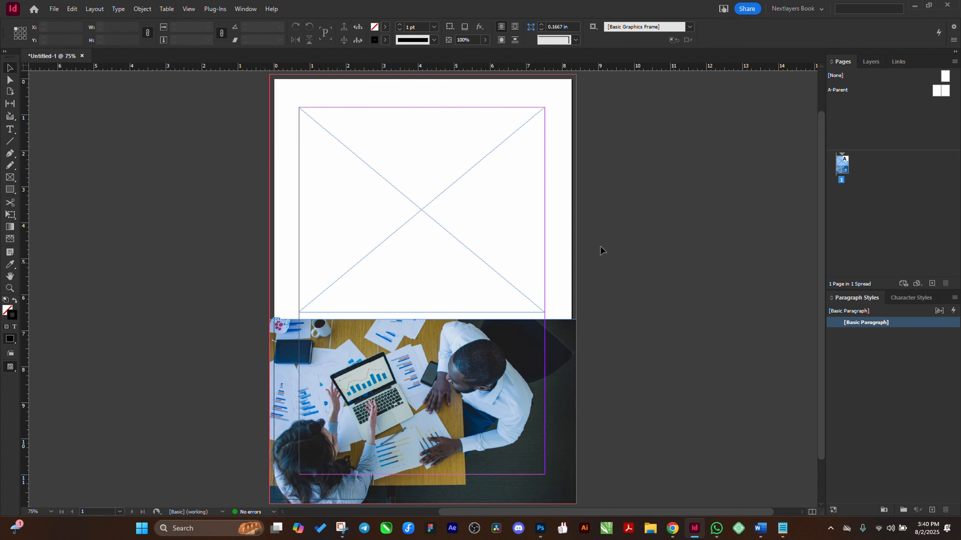
Step: Convert the upper frame into a text frame, fill it with placeholder text and divide it into 2 columns
{"action": "left_click", "coordinate": [381, 182]}
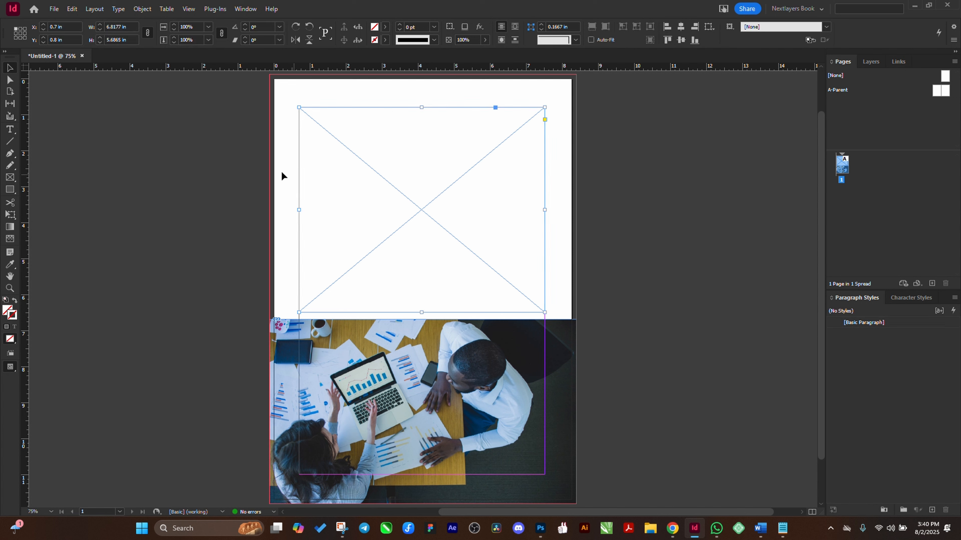
{"action": "left_click", "coordinate": [10, 130]}
{"action": "left_click", "coordinate": [326, 127]}
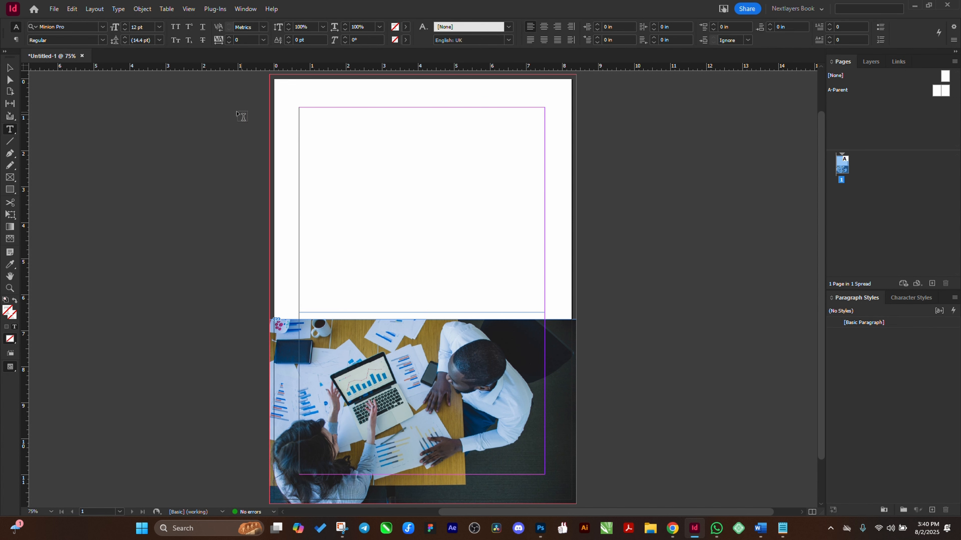
{"action": "left_click", "coordinate": [119, 9]}
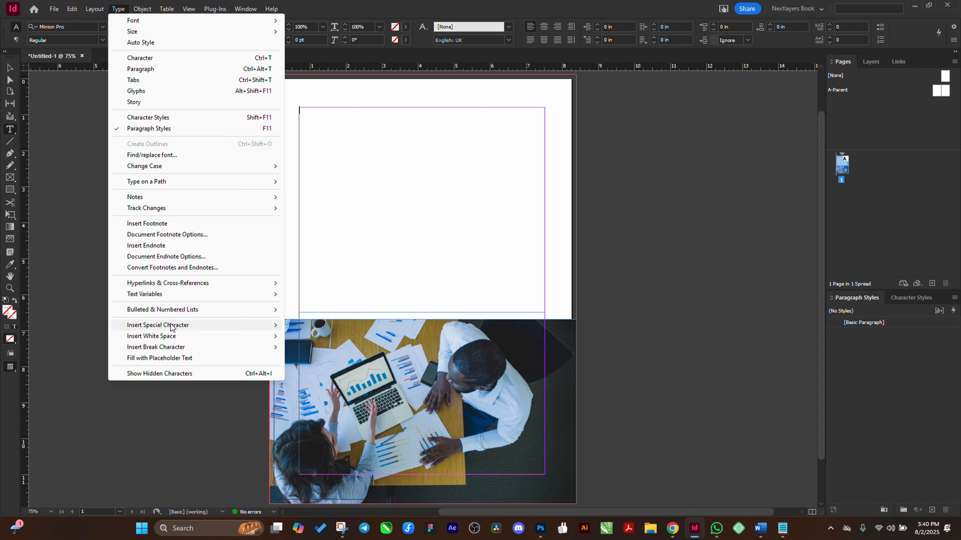
{"action": "mouse_move", "coordinate": [176, 337]}
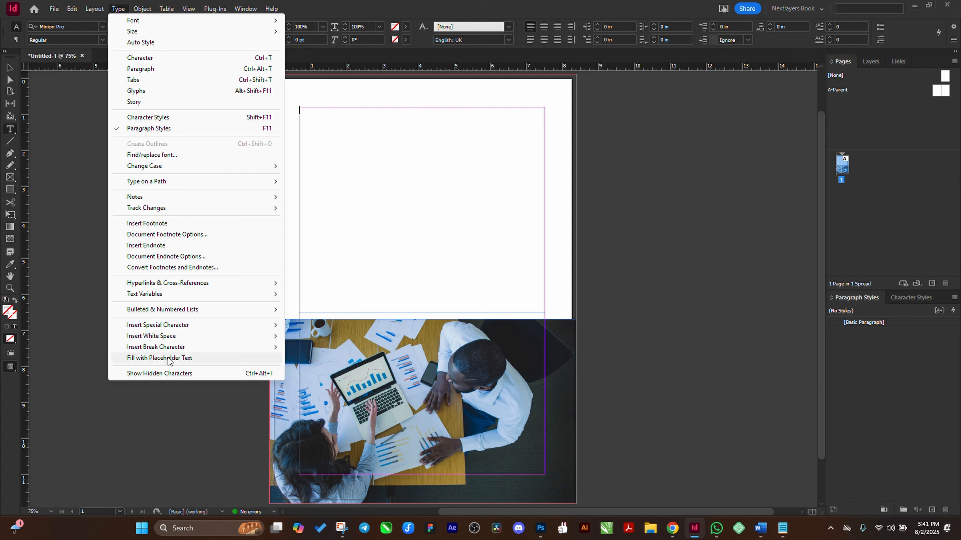
{"action": "left_click", "coordinate": [168, 358]}
{"action": "left_click", "coordinate": [11, 68]}
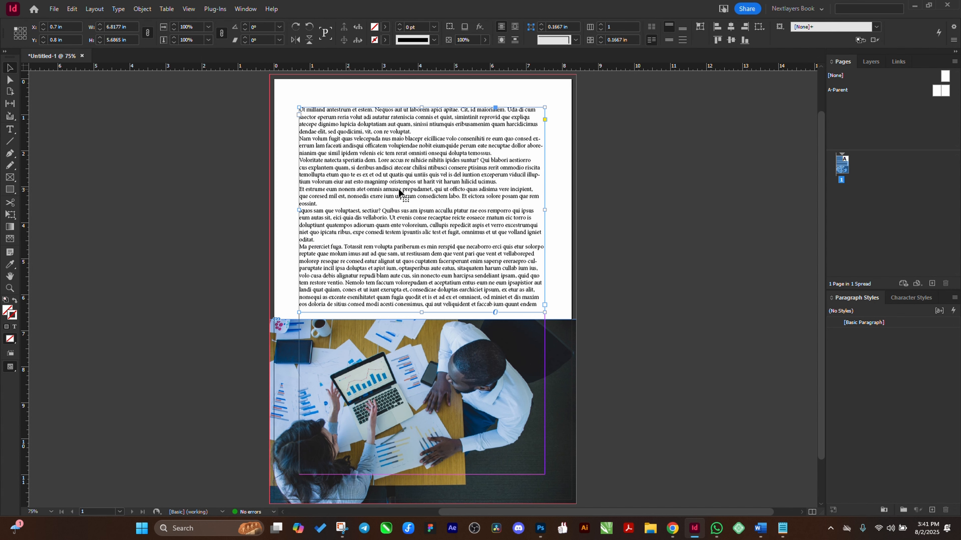
{"action": "left_click", "coordinate": [601, 24]}
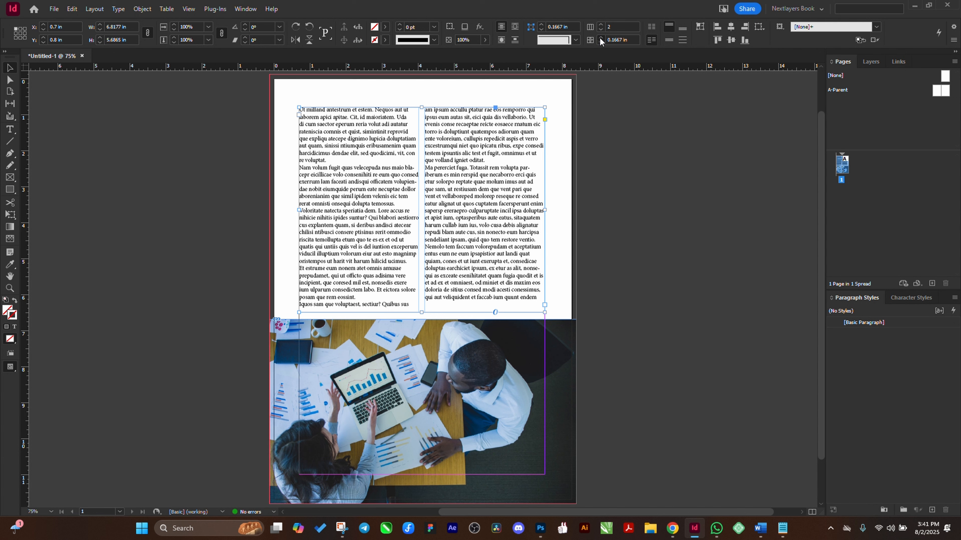
Step: Set the two-column text frame's gutter to 0.25 in and lower its top edge to leave room for a heading
{"action": "left_click", "coordinate": [601, 38]}
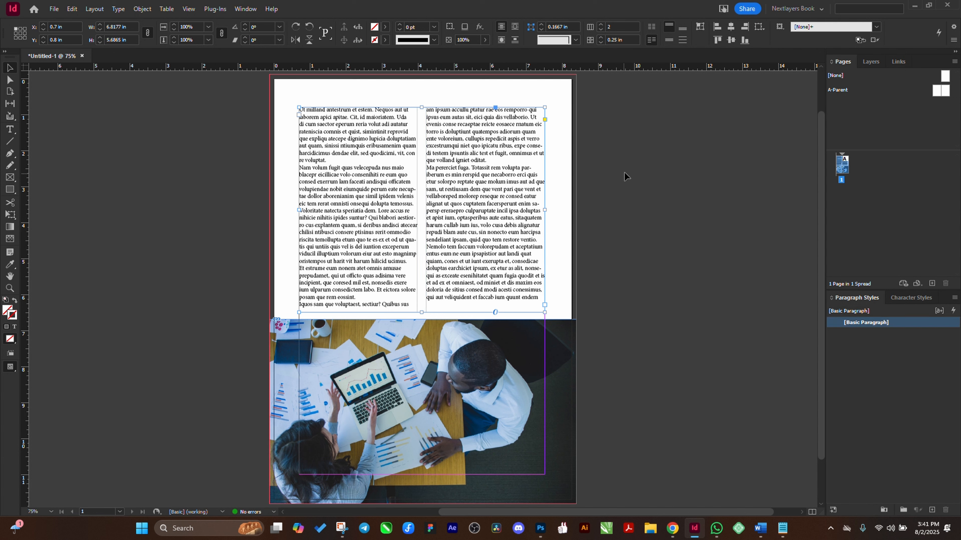
{"action": "left_click_drag", "start_coordinate": [421, 107], "coordinate": [425, 146]}
{"action": "left_click", "coordinate": [600, 139]}
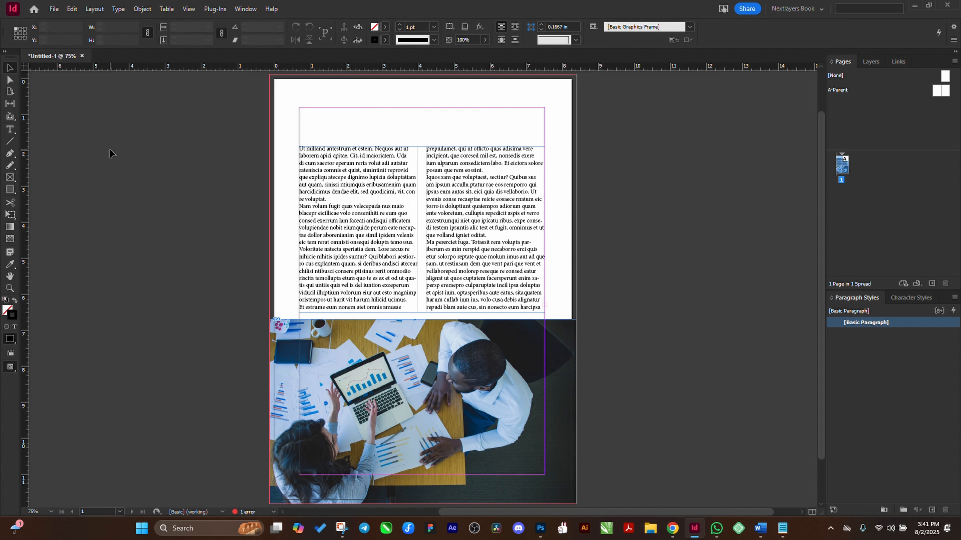
Step: Draw a frame about 6.38 x 0.85 in above the text columns and enter the title "InDesign Brochure Layout" in it
{"action": "left_click", "coordinate": [11, 177]}
{"action": "left_click_drag", "start_coordinate": [299, 107], "coordinate": [529, 138]}
{"action": "left_click", "coordinate": [10, 130]}
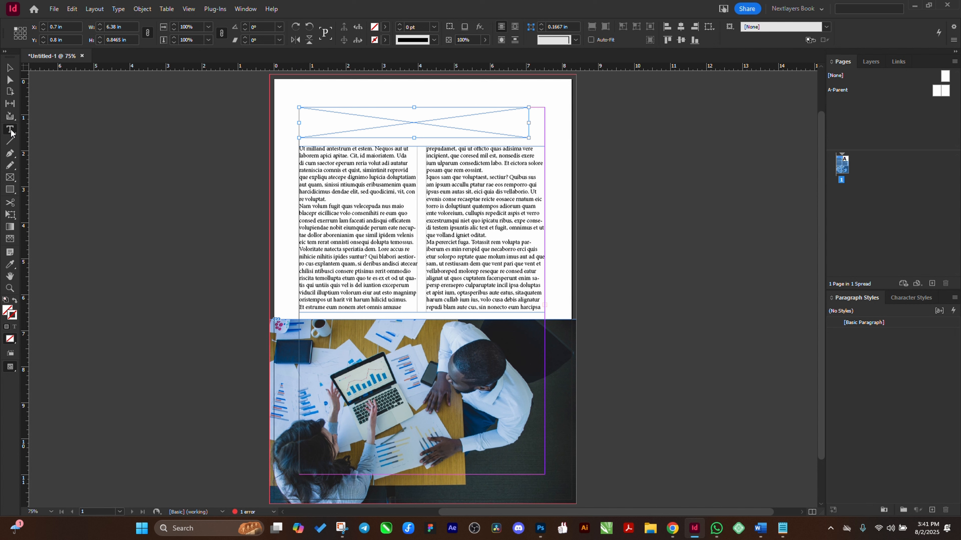
{"action": "left_click", "coordinate": [324, 117]}
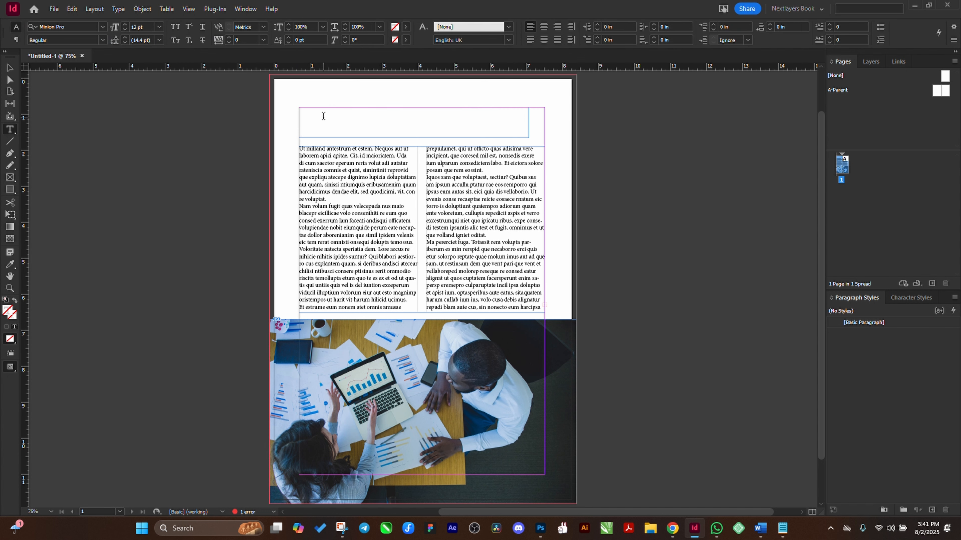
{"action": "type", "text": "Indesg"}
{"action": "key", "text": "ctrl+a"}
{"action": "type", "text": "InDEsign Brochure Layout"}
{"action": "key", "text": "ctrl+a"}
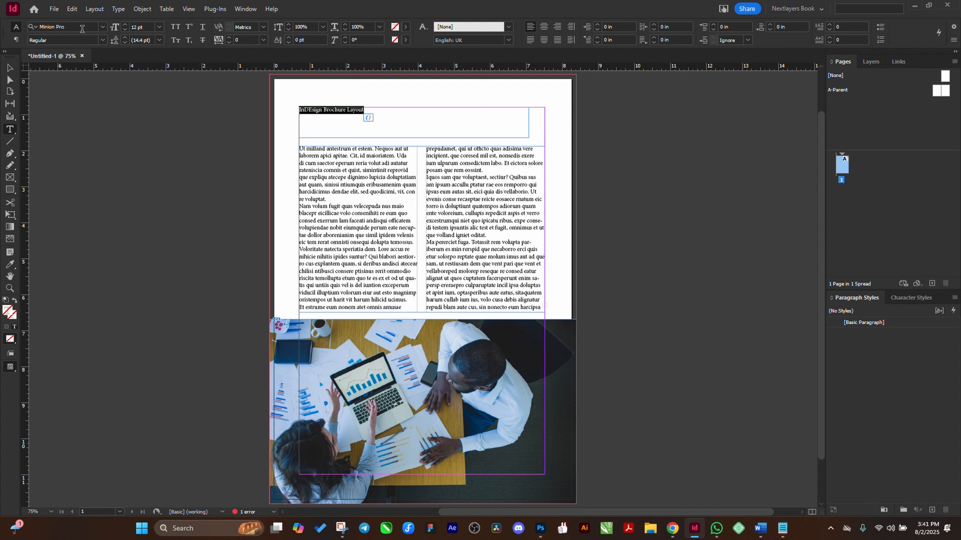
Step: Set the title's font size to 36 pt and preview the page without guides and frame edges
{"action": "left_click", "coordinate": [159, 27]}
{"action": "left_click", "coordinate": [145, 155]}
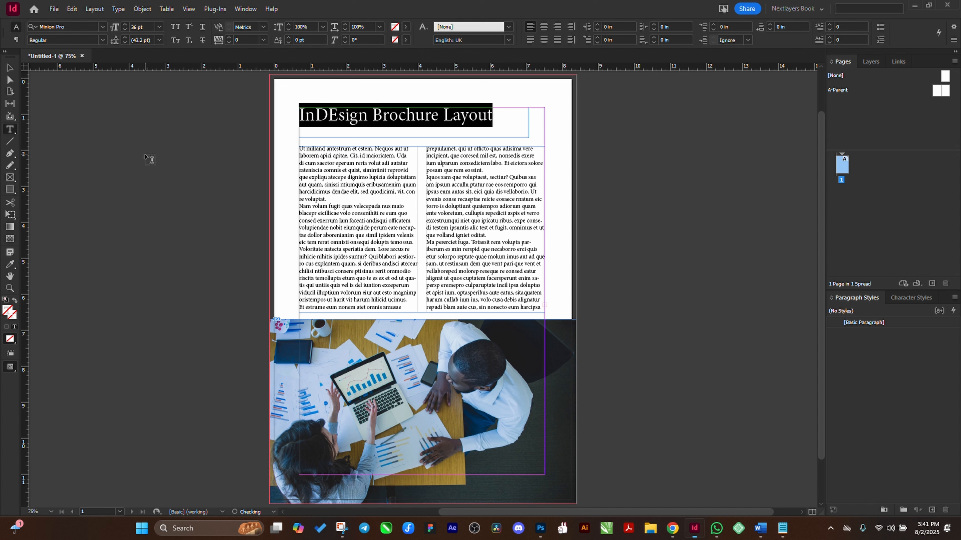
{"action": "left_click", "coordinate": [11, 68]}
{"action": "left_click", "coordinate": [734, 221]}
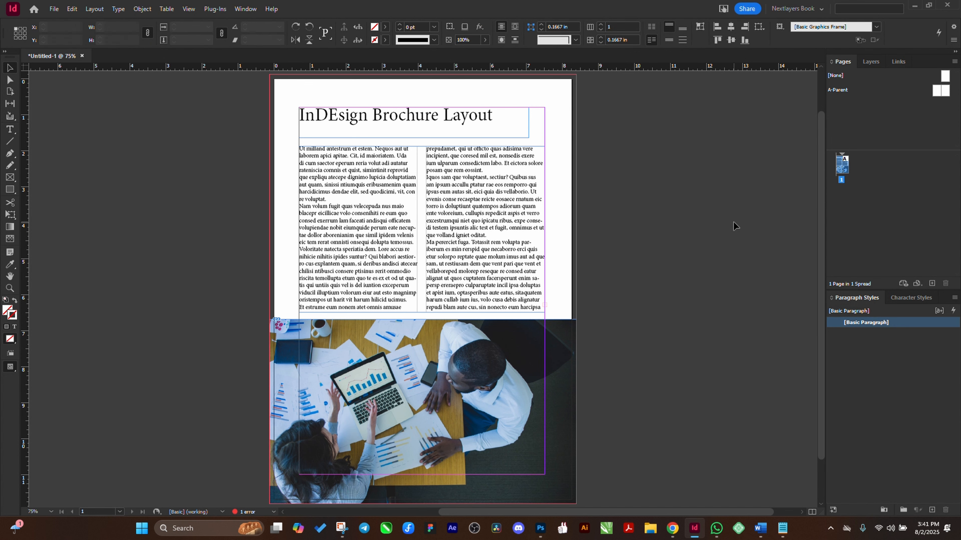
{"action": "key", "text": "w"}
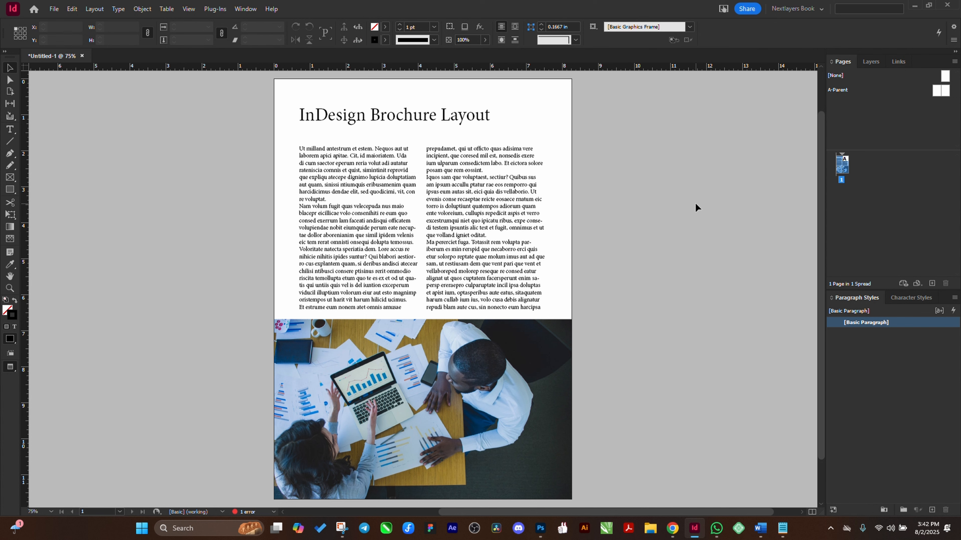
{"action": "key", "text": "w"}
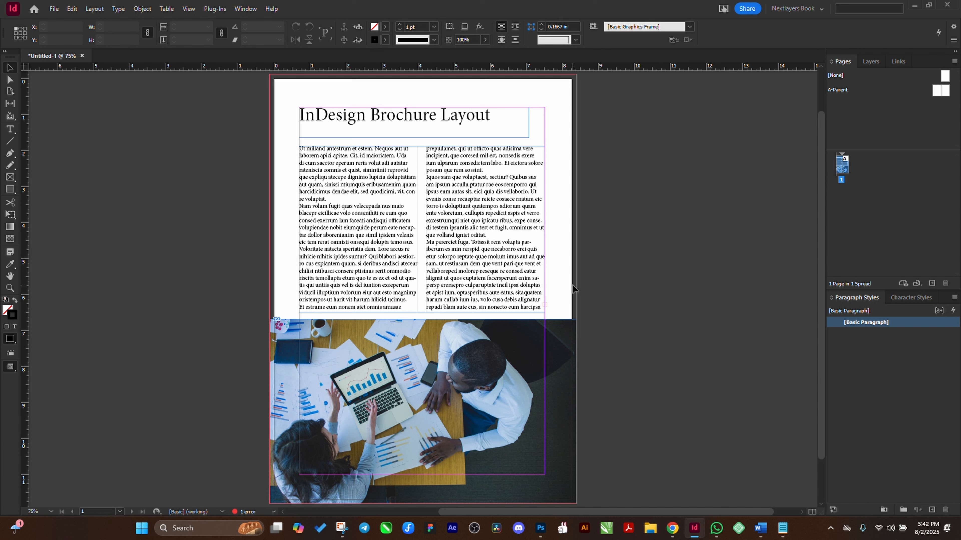
Step: Draw a trial rectangle about 0.75 x 0.35 in across the right page margin beside the text, remove it and return to the whole page
{"action": "key", "text": "ctrl+="}
{"action": "key", "text": "ctrl+="}
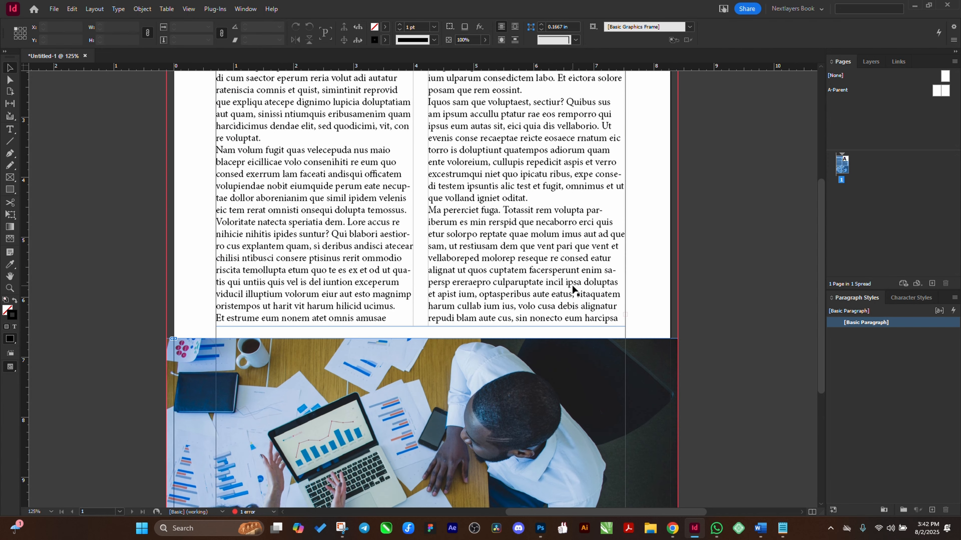
{"action": "left_click", "coordinate": [10, 189]}
{"action": "left_click_drag", "start_coordinate": [622, 176], "coordinate": [670, 199]}
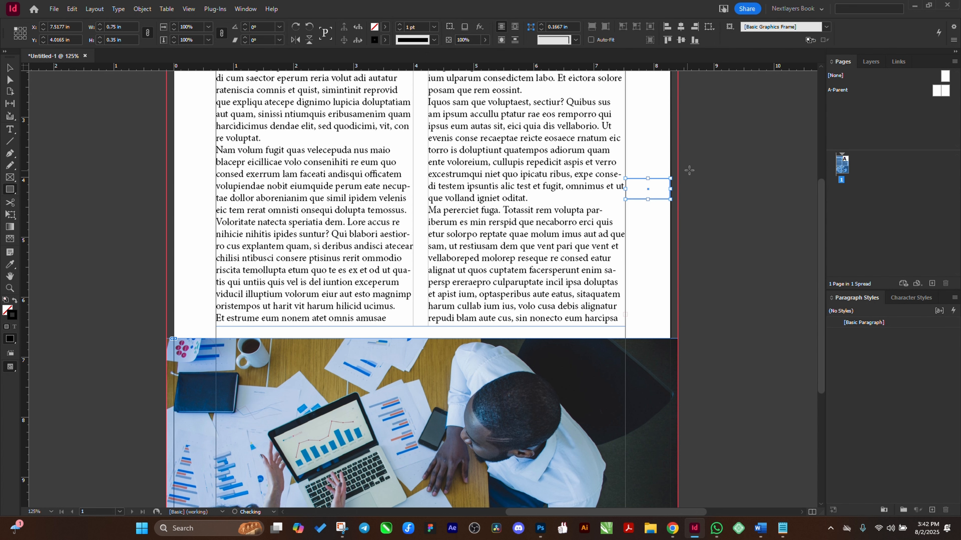
{"action": "key", "text": "ctrl+shift+a"}
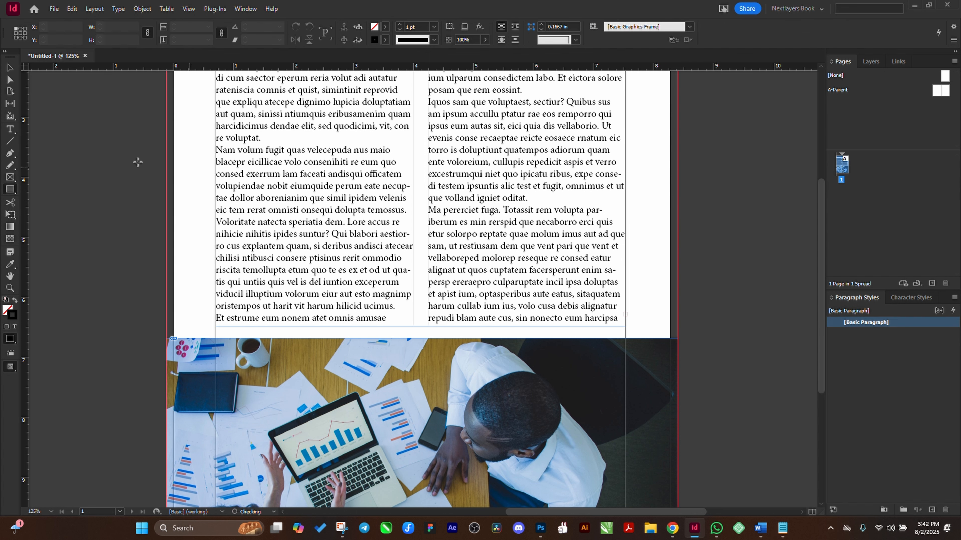
{"action": "left_click", "coordinate": [10, 69]}
{"action": "key", "text": "ctrl+minus"}
{"action": "key", "text": "ctrl+minus"}
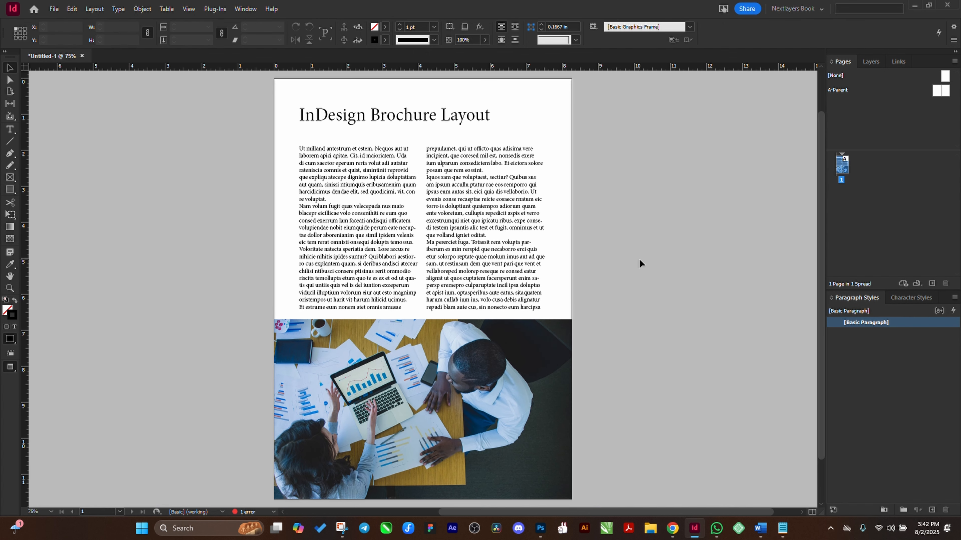